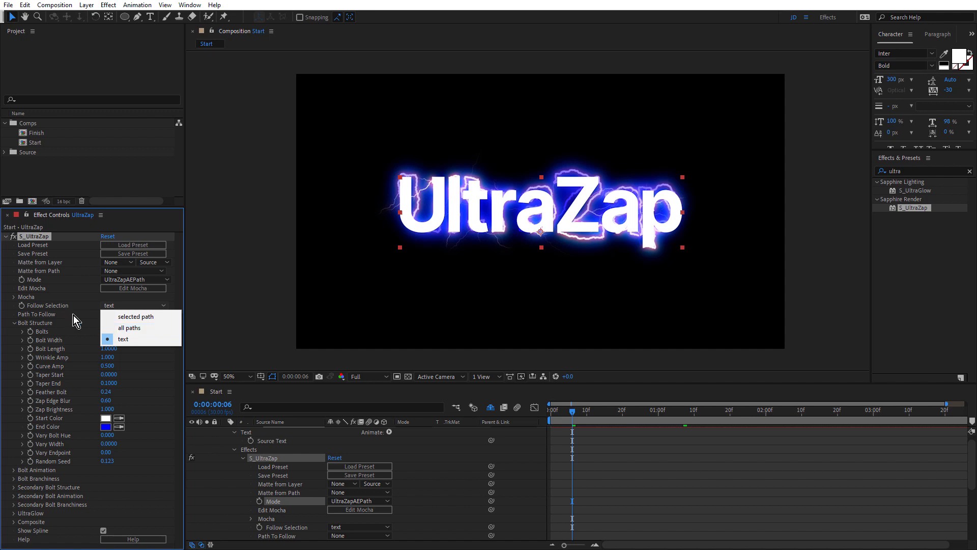
Set the Combine option in the S_UltraZap effect's Composite settings to Zap Only.
left_click(54, 313)
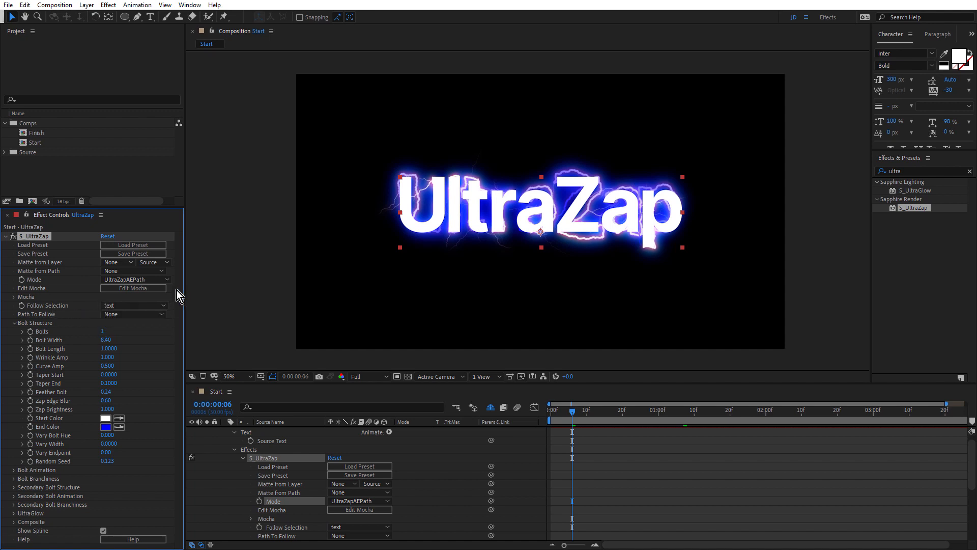
left_click(14, 323)
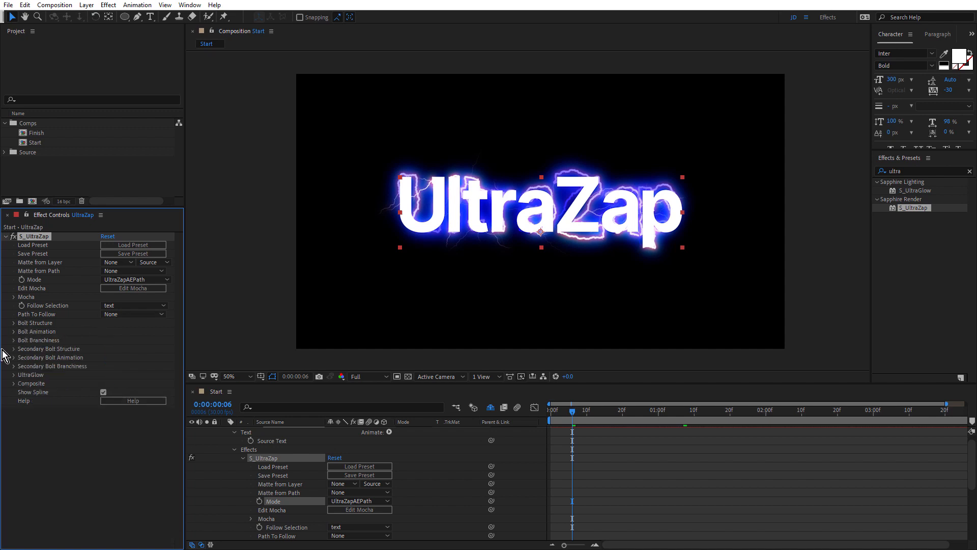
left_click(13, 383)
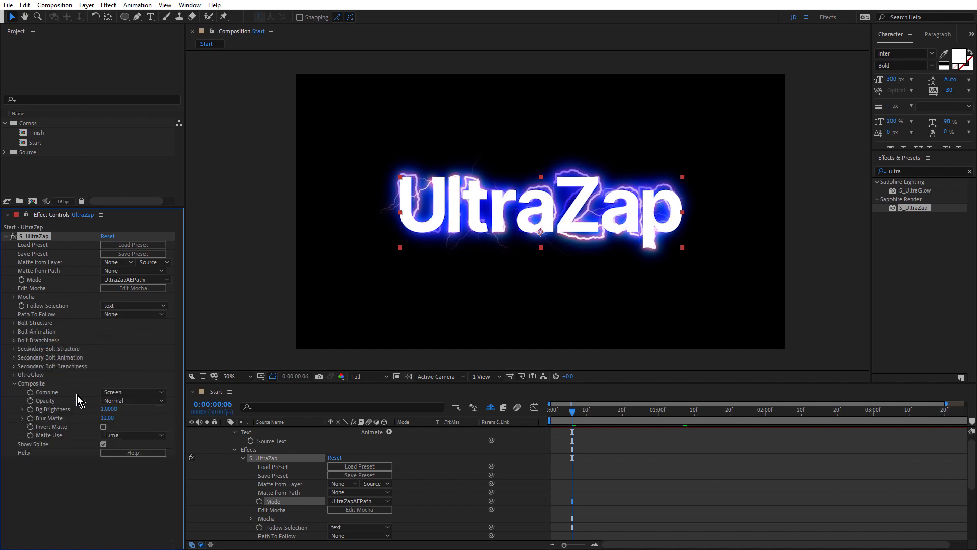
left_click(136, 393)
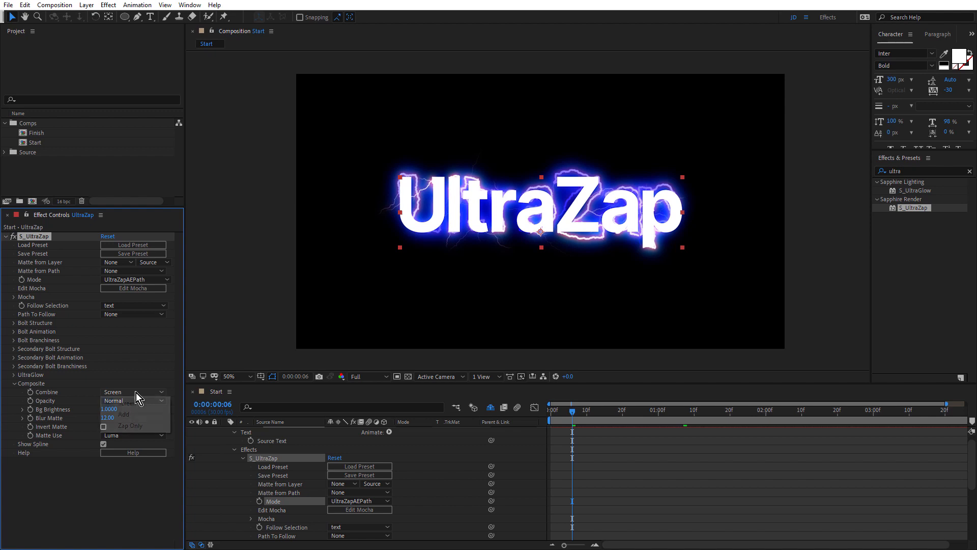
left_click(153, 426)
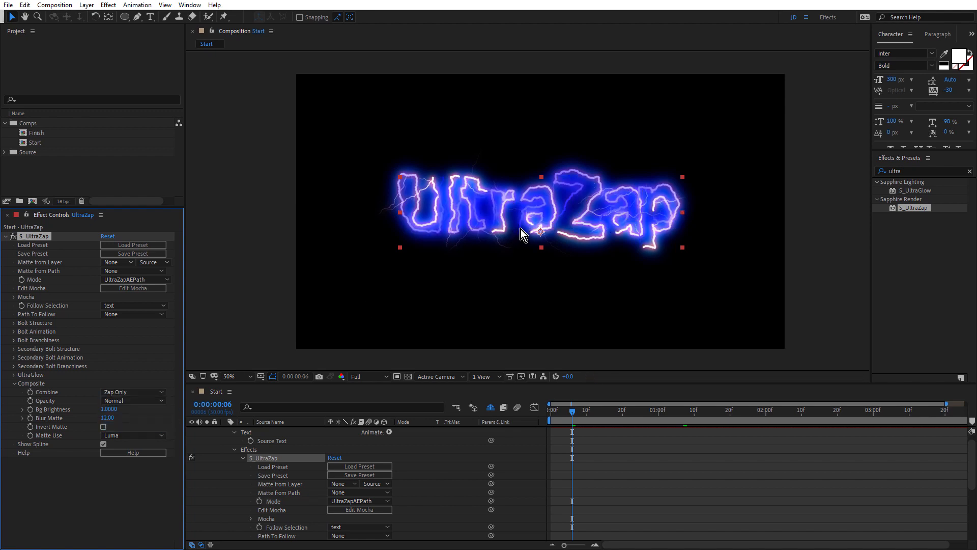
scroll(521, 228, "up", 2)
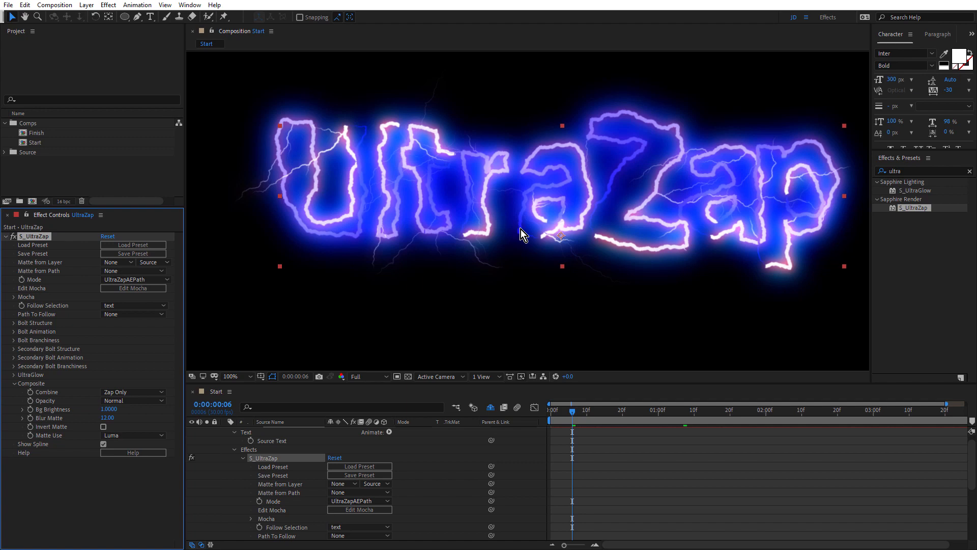
left_click(14, 384)
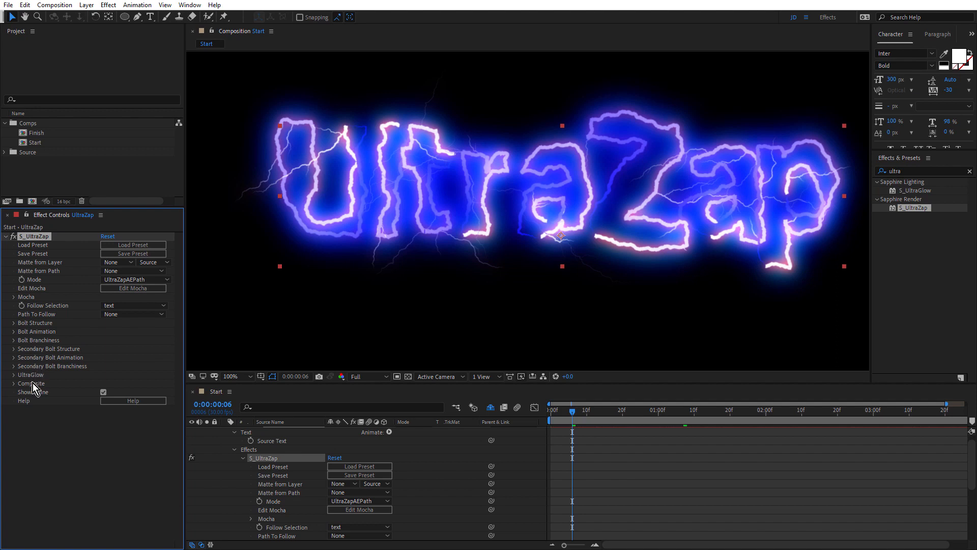
Try a Bolts value of 2 in the Bolt Structure settings and undo the change.
left_click(13, 325)
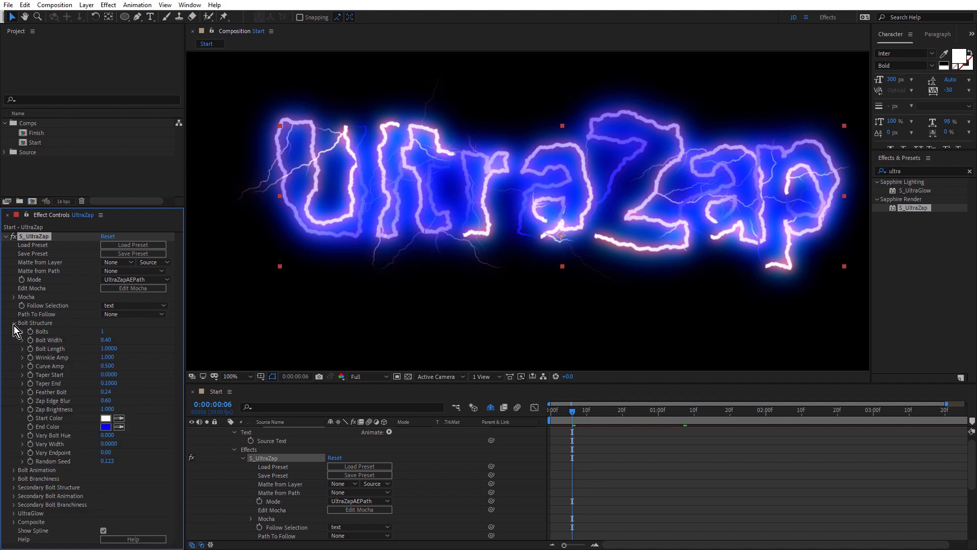
left_click(103, 331)
type("2")
key("Return")
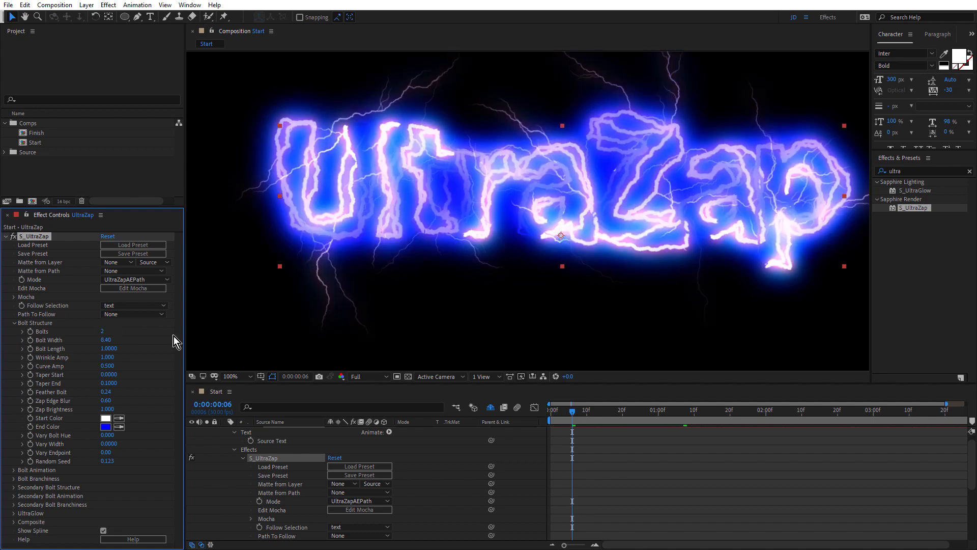
key("ctrl+z")
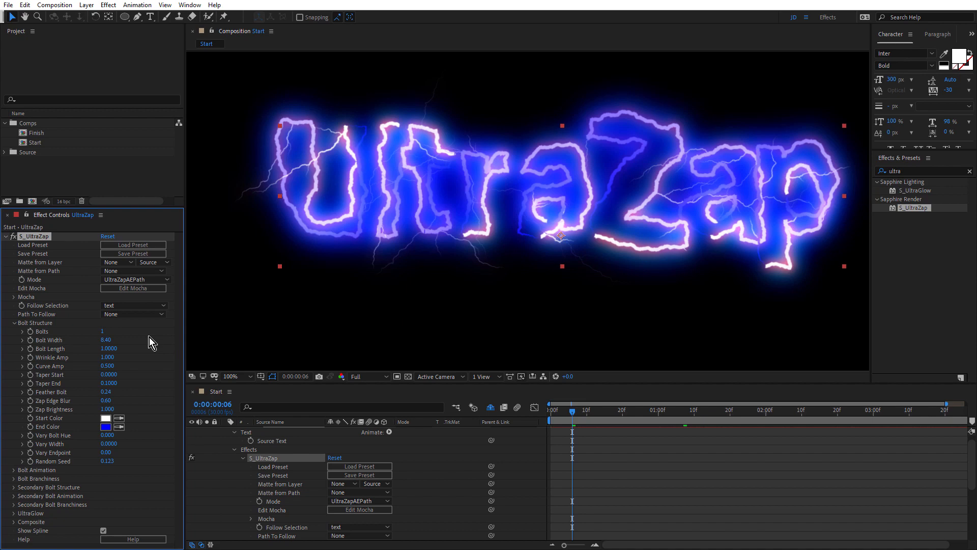
Set the Bolt Width to 6 and the Bolt Length to 0.5 in the Bolt Structure settings.
left_click(106, 339)
type("6")
key("Return")
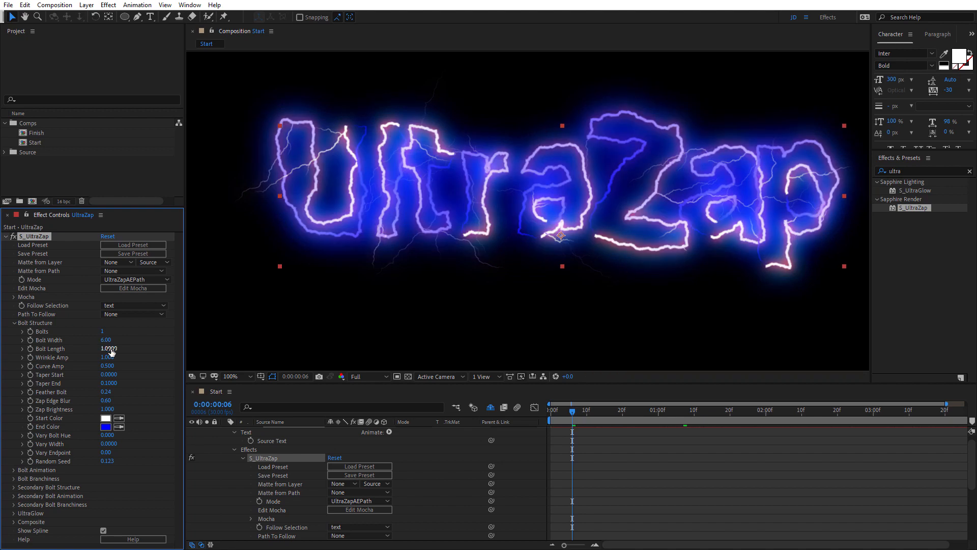
type(".5")
key("Return")
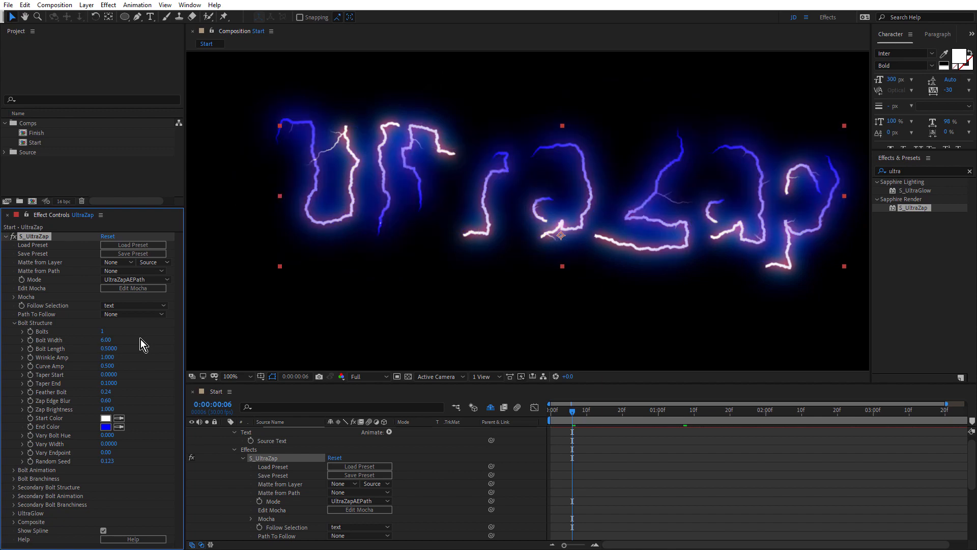
Set the Wrinkle Amp to 0 and the Curve Amp to 0.1, and preview the animation from frame 9.
left_click(110, 355)
type("0")
key("Return")
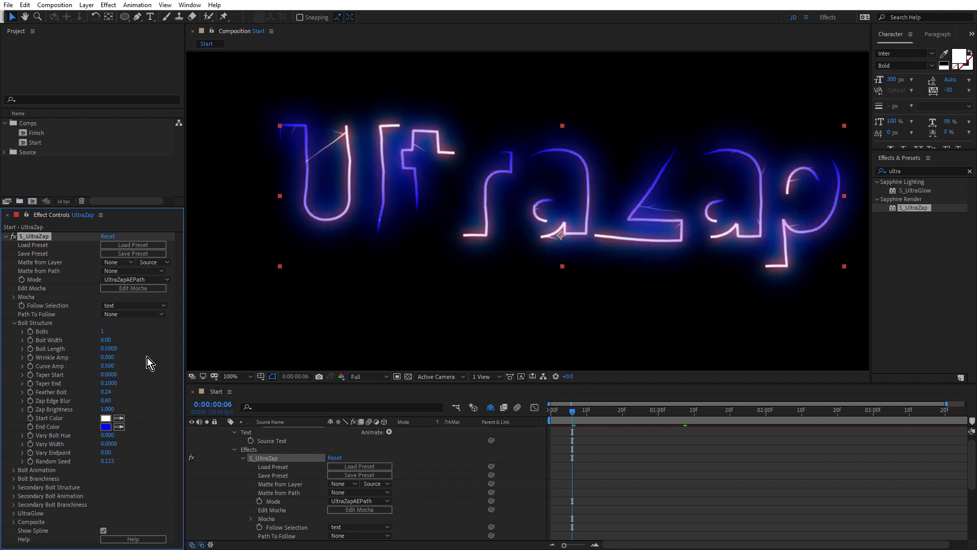
left_click(111, 367)
type(".1")
key("Return")
left_click(583, 423)
key("space")
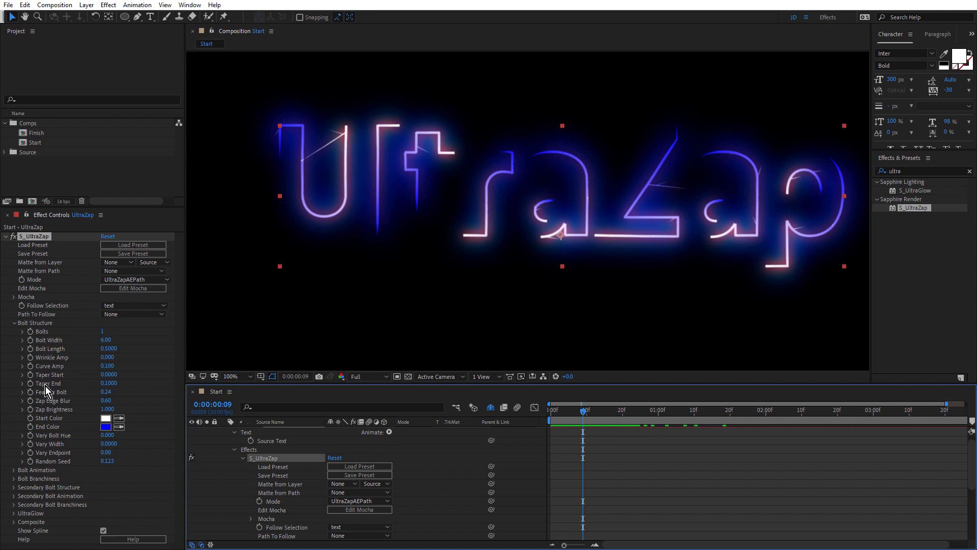
Set the Taper End to 1 and the Feather Bolt to 0.5 for the bolts.
left_click(108, 384)
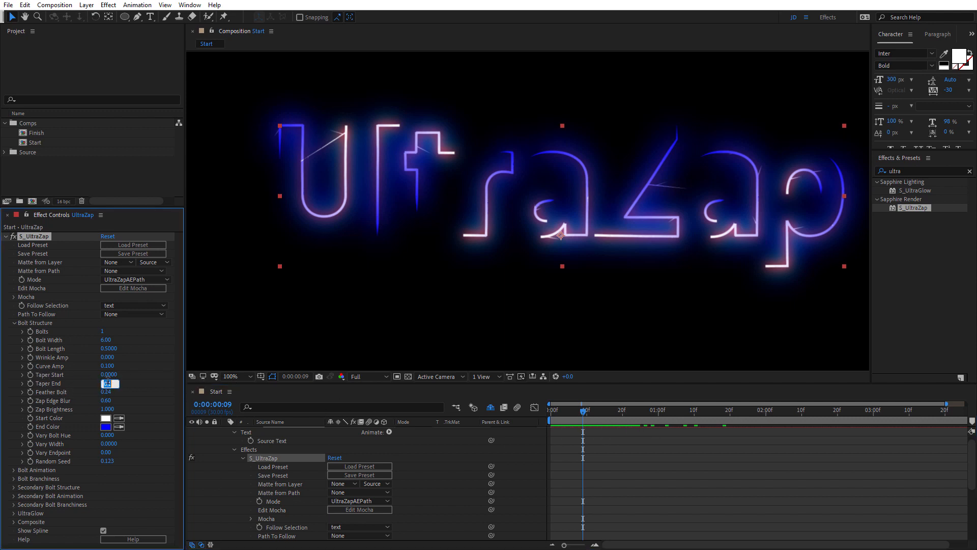
type("1")
key("Return")
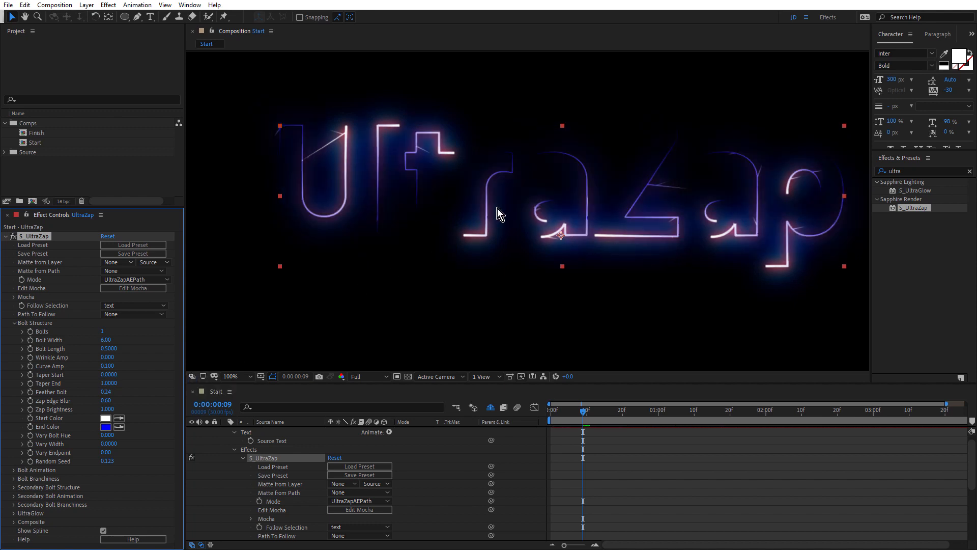
scroll(499, 214, "up", 1)
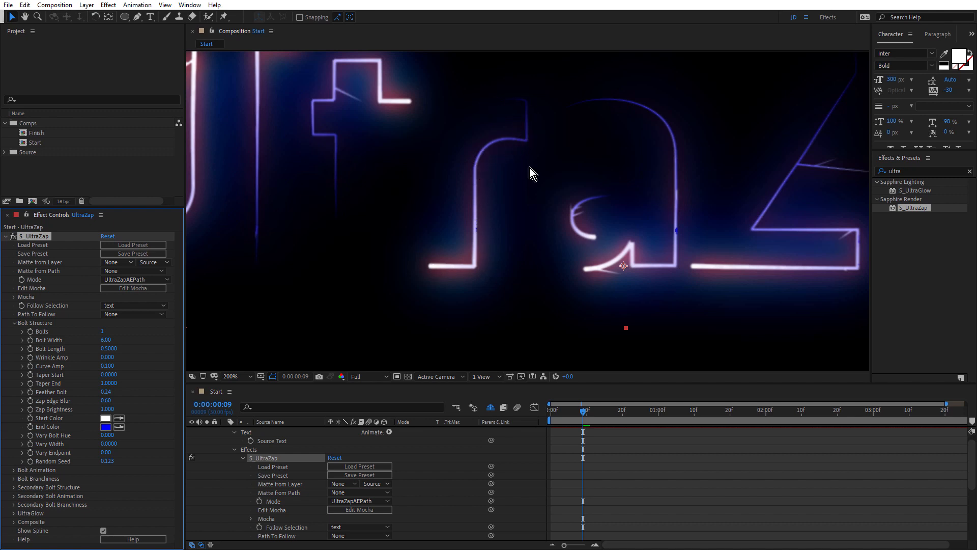
scroll(530, 171, "down", 1)
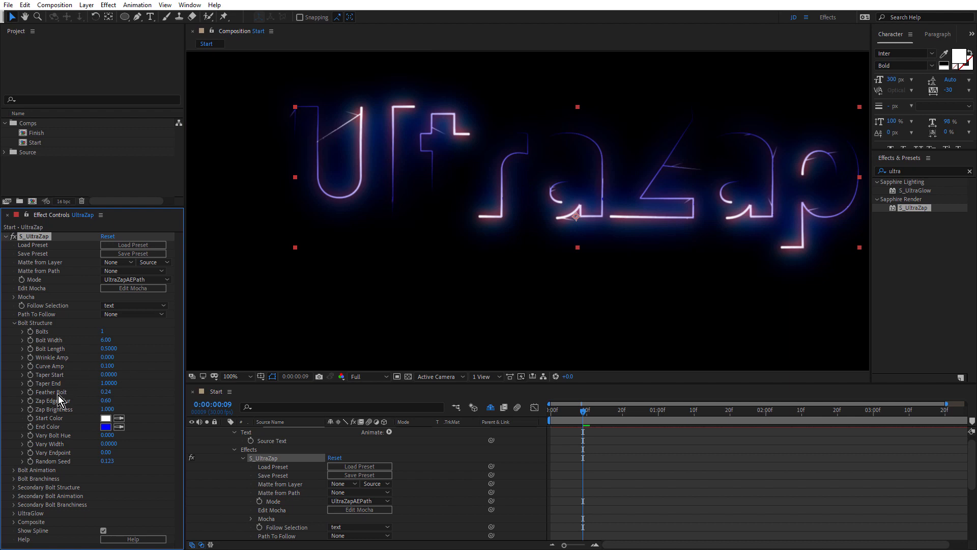
left_click(107, 392)
type("0.5")
key("Return")
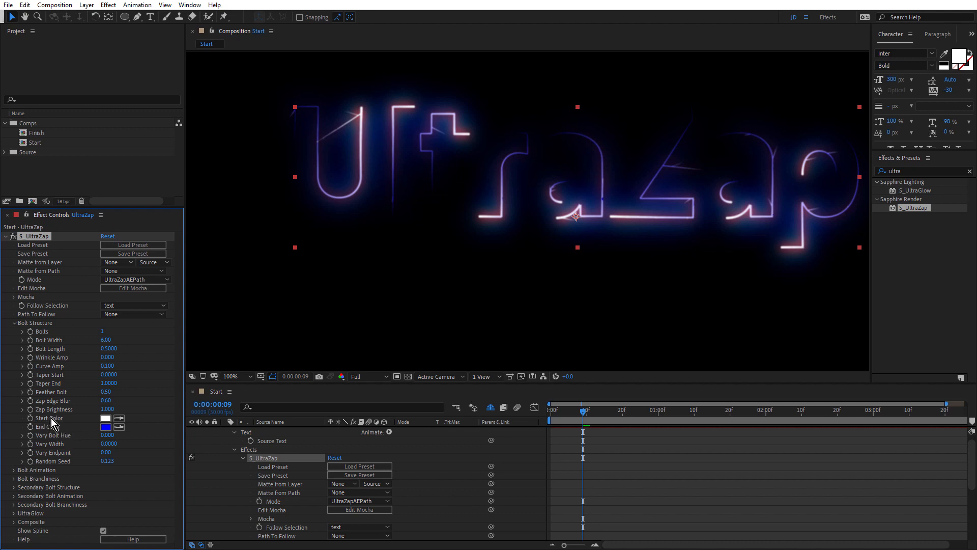
Change the bolt's Start Color to light orange FED498.
left_click(106, 419)
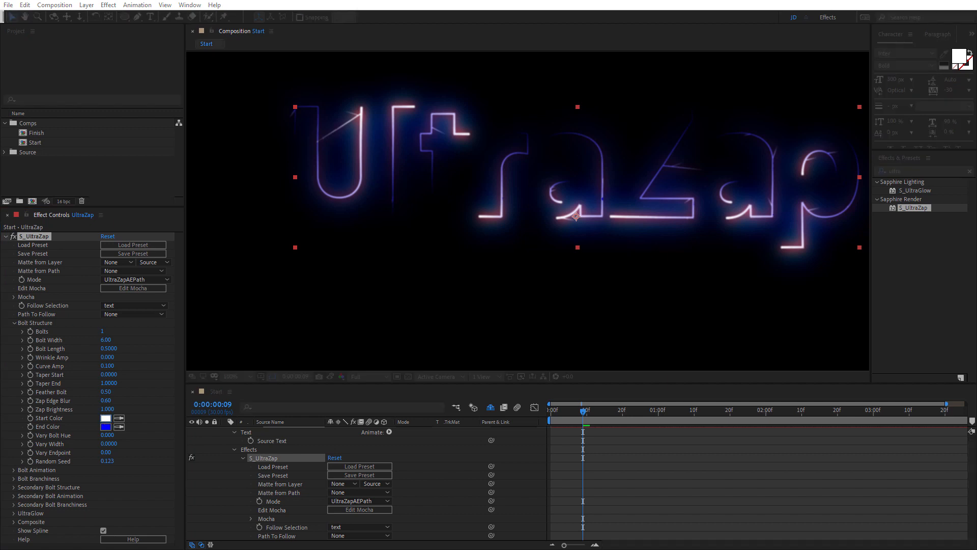
left_click_drag(742, 221, 585, 146)
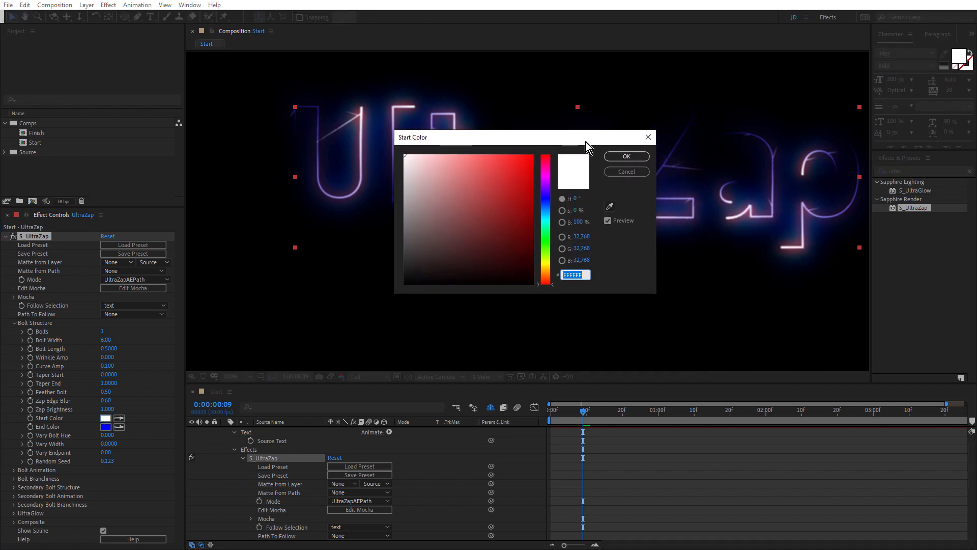
left_click(548, 273)
left_click(467, 161)
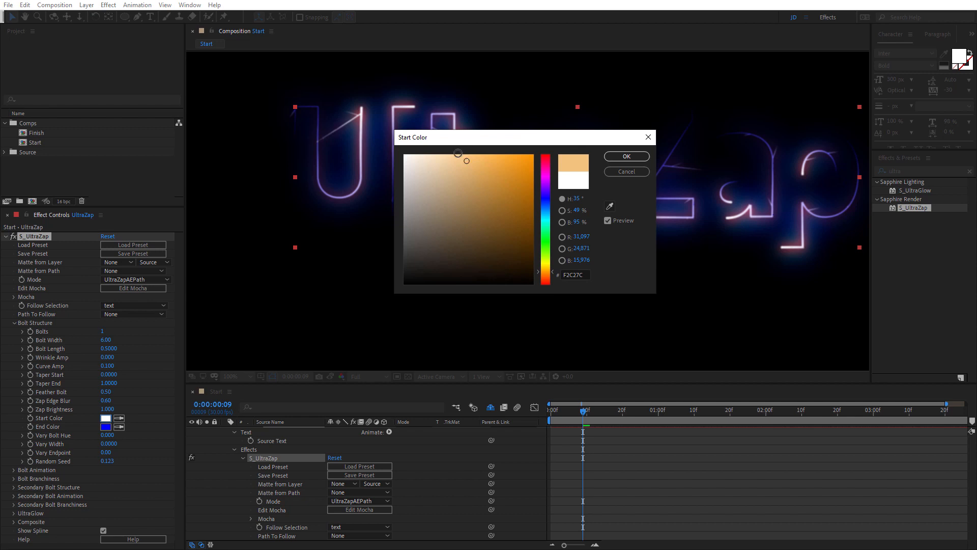
left_click(453, 154)
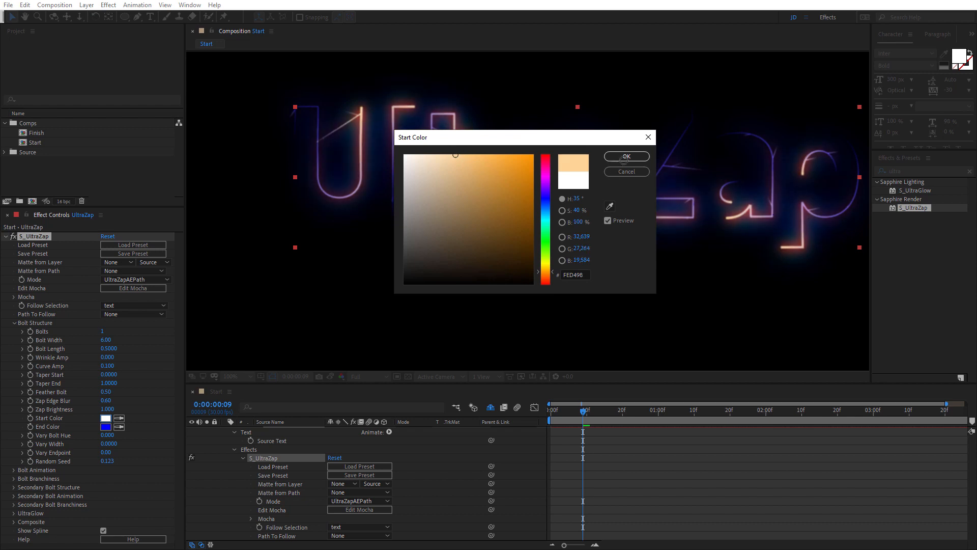
left_click(626, 157)
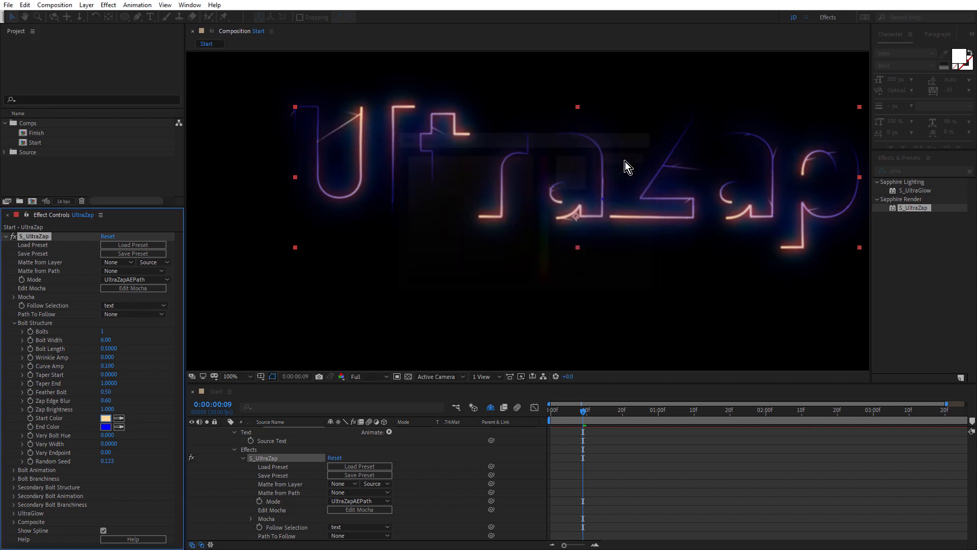
Change the bolt's End Color to orange FF7800 and collapse the Bolt Structure settings.
left_click(106, 427)
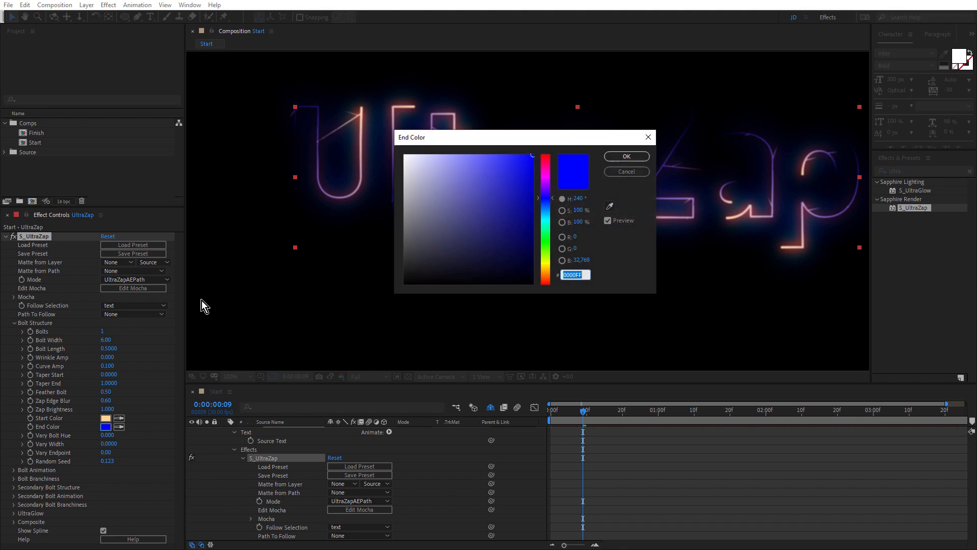
left_click(546, 274)
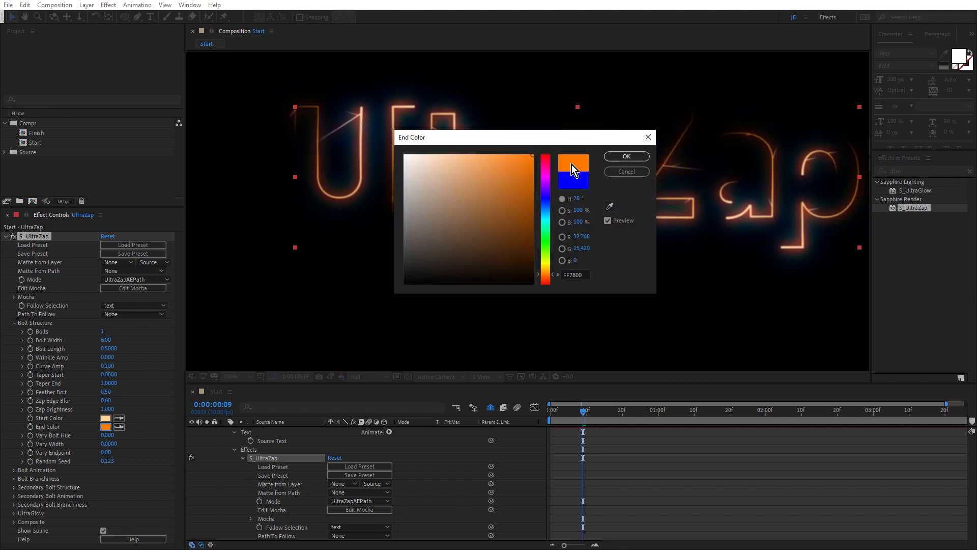
left_click(627, 157)
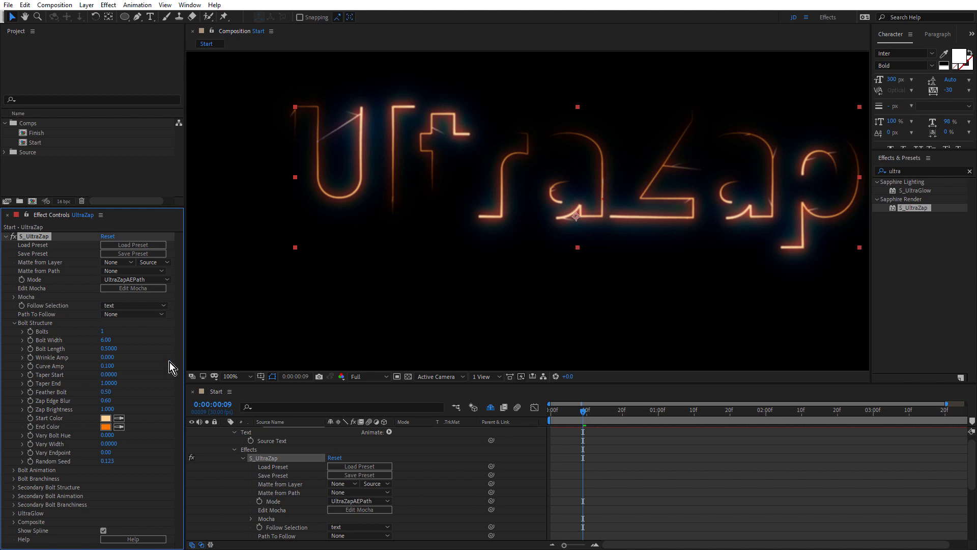
left_click(14, 324)
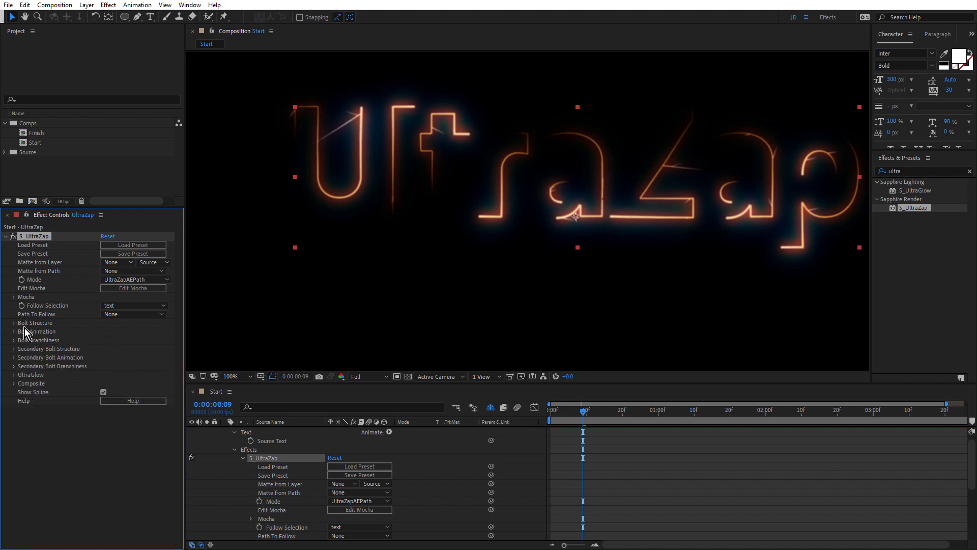
Set the Glow Brightness in the UltraGlow settings to 0 and collapse the effect's properties in the timeline.
left_click(14, 375)
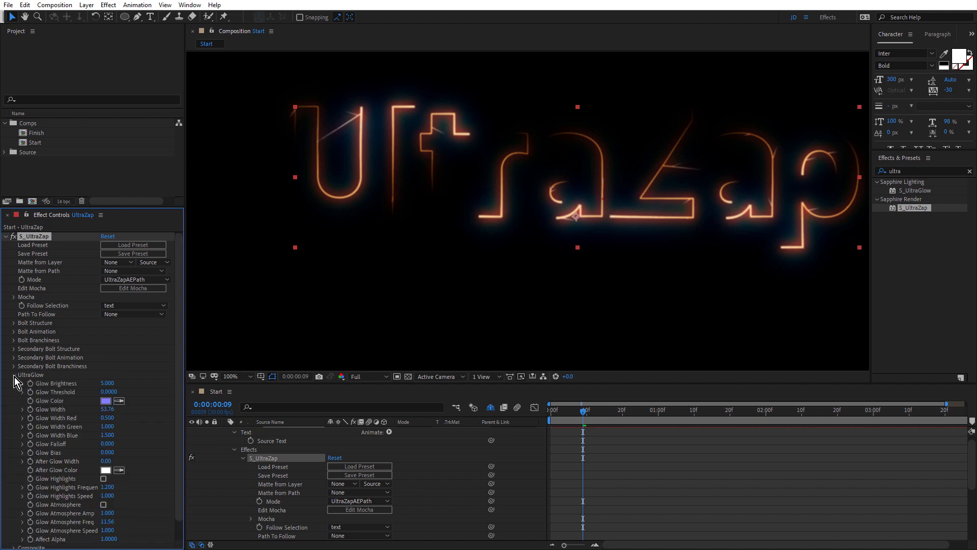
left_click(107, 383)
type("0.3")
key("Return")
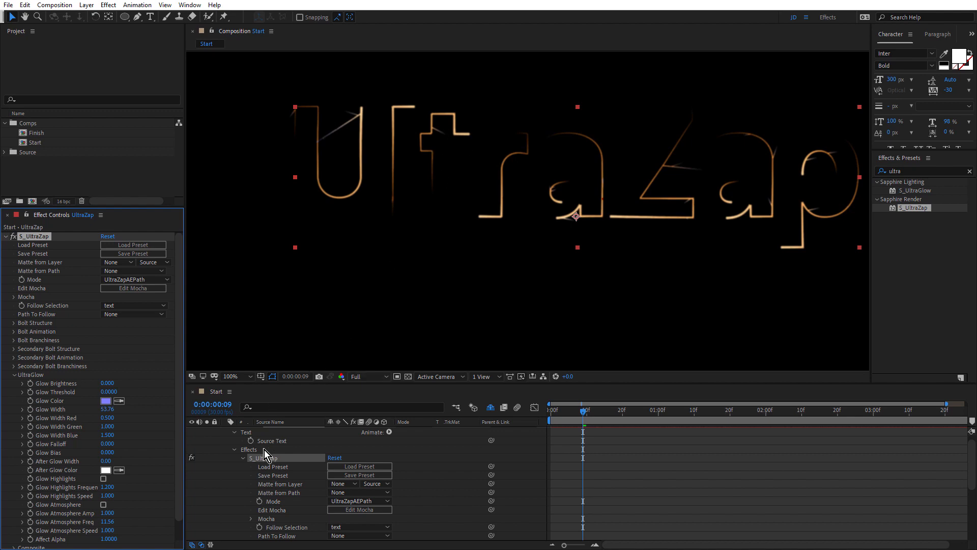
left_click(243, 458)
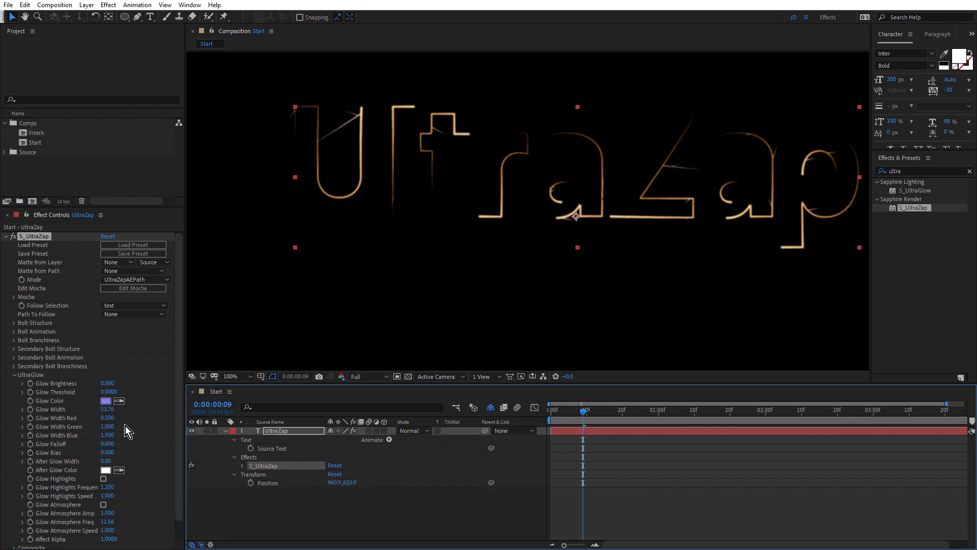
left_click(13, 375)
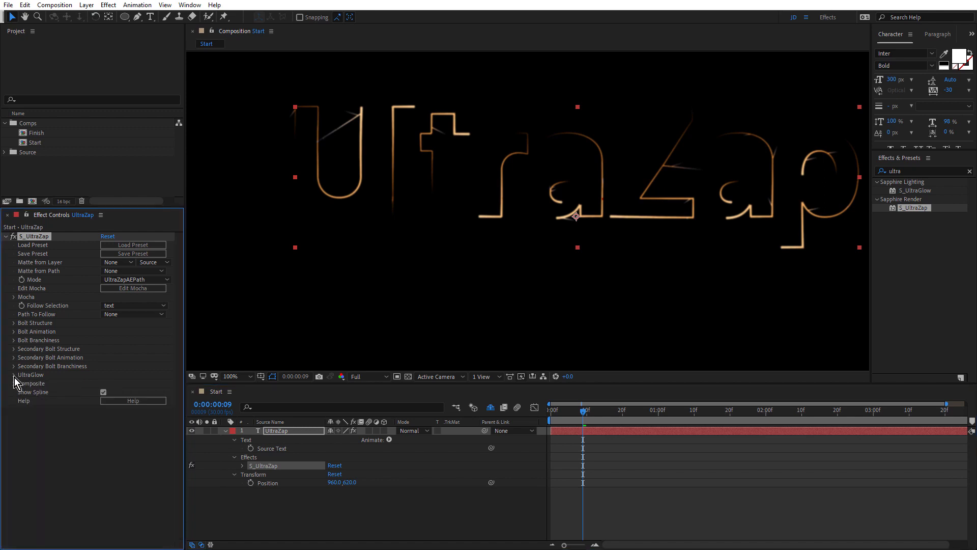
Set the Bolt Animation's Loop Speed to 1 and end the composition's work area at 0:00:01:00.
left_click(14, 332)
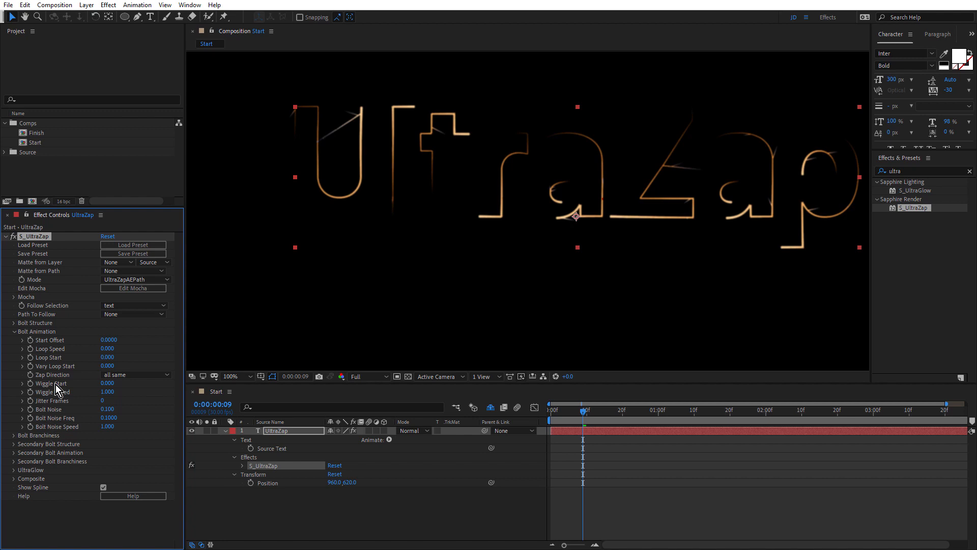
left_click(108, 349)
type("1")
key("Return")
left_click(659, 415)
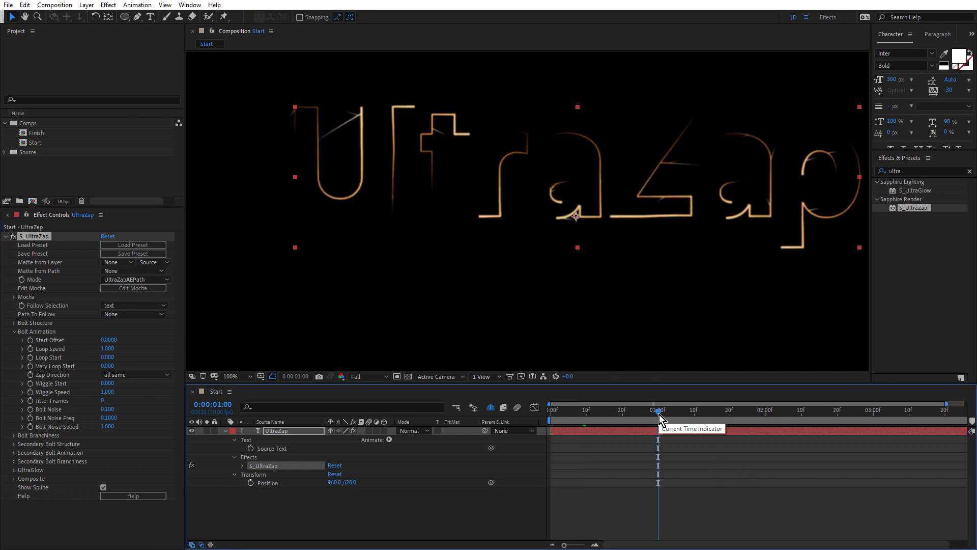
key("n")
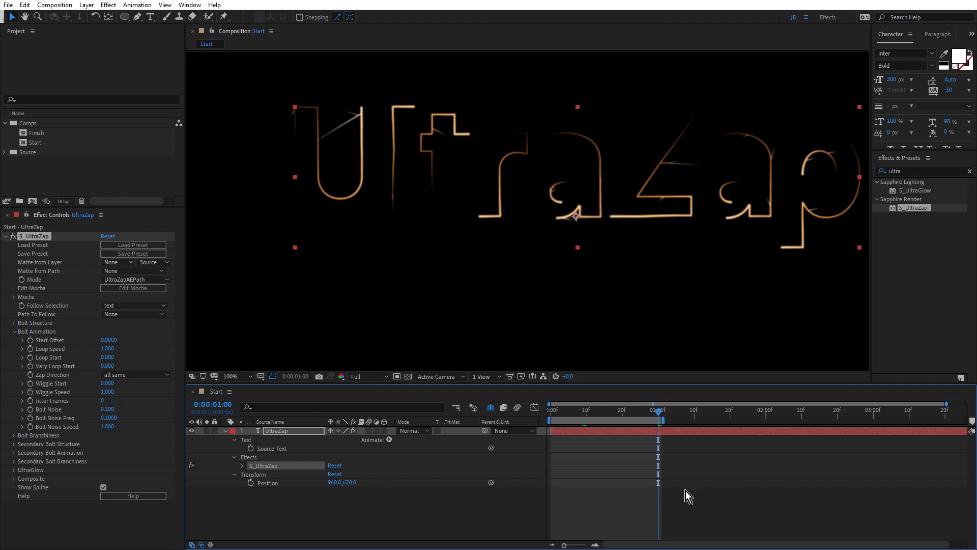
Preview the one-second loop and extend the end of the composition's work area to 0:00:02:00.
key("space")
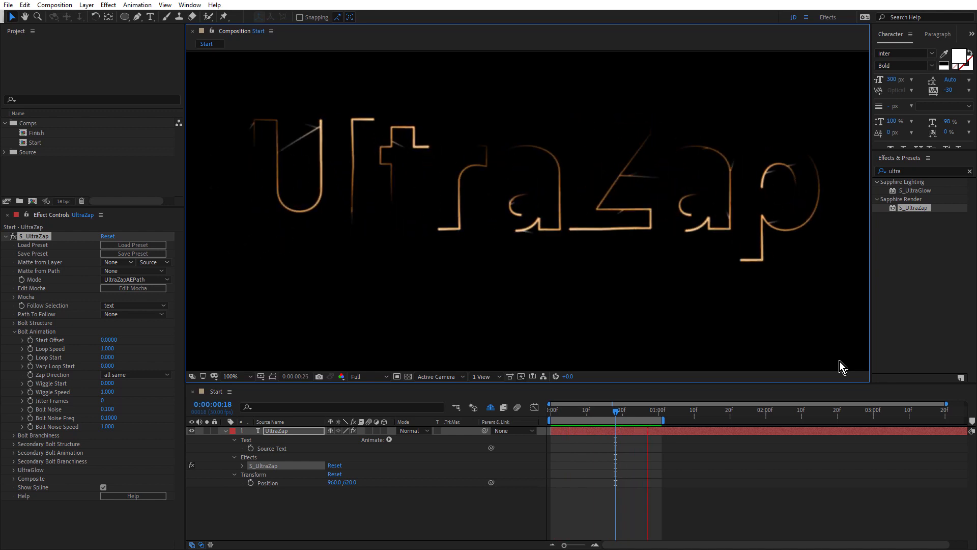
key("space")
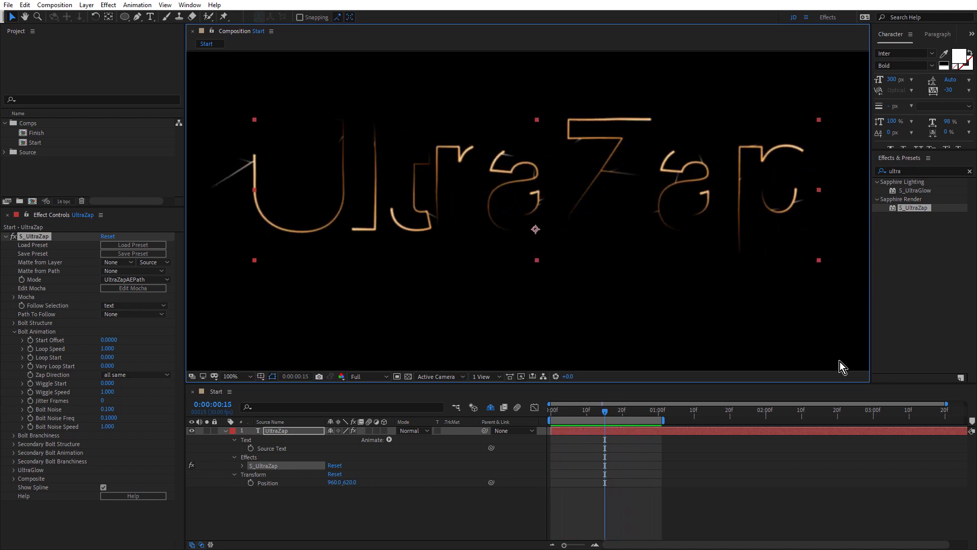
left_click(767, 414)
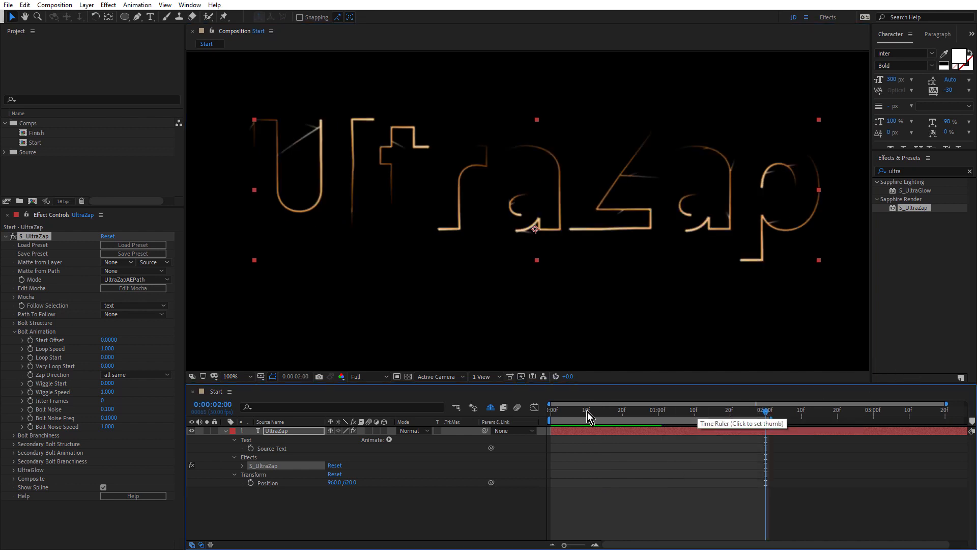
key("n")
Set the Bolt Animation's Loop Speed to -0.5 and check the Zap Direction options without changing them.
left_click(108, 349)
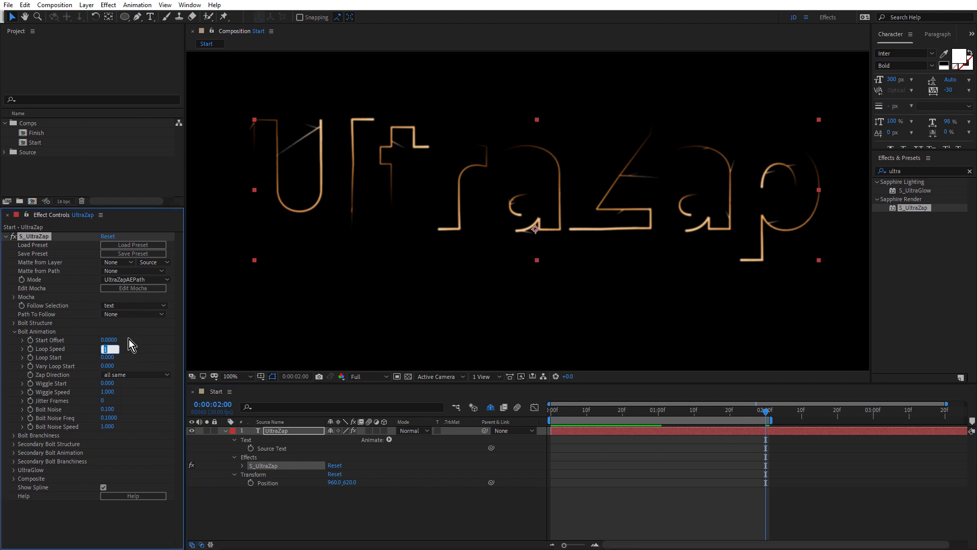
type("-.5")
key("Return")
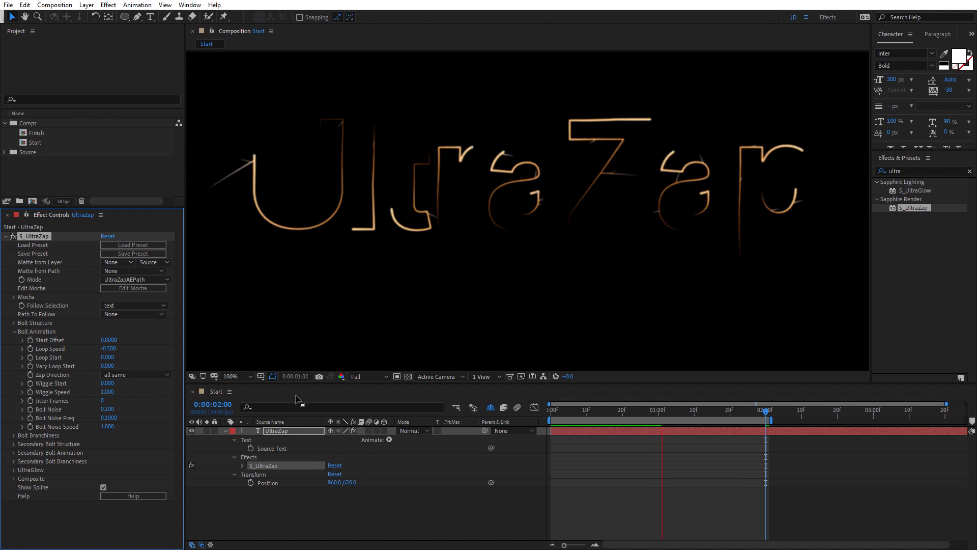
left_click(146, 375)
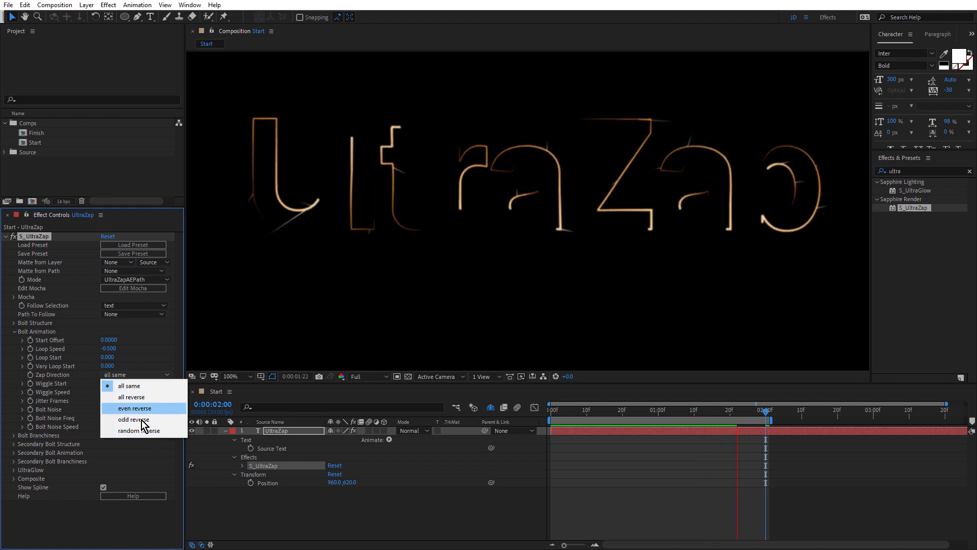
left_click(76, 378)
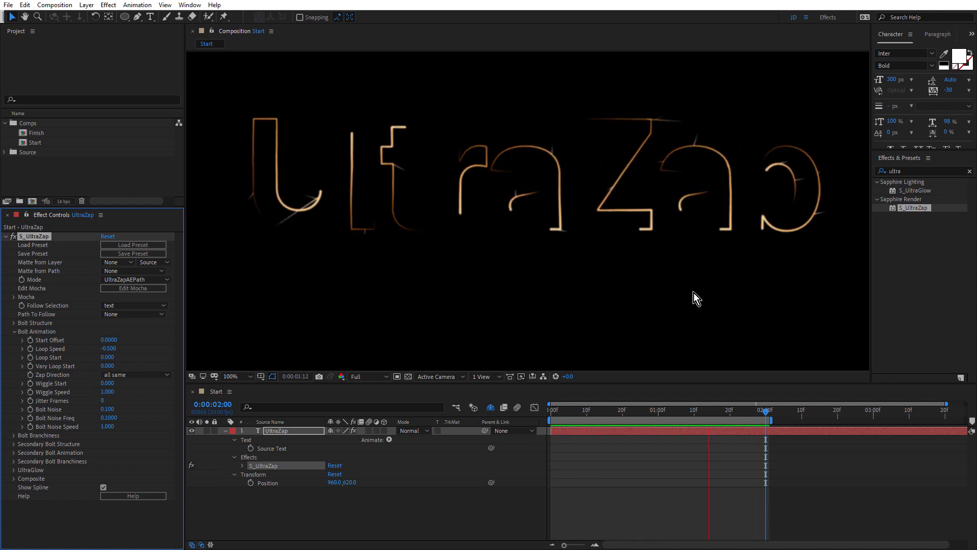
Try a Bolt Noise of 5.31 on the frame at 0:00:00:16 and inspect the strokes up close.
left_click(606, 412)
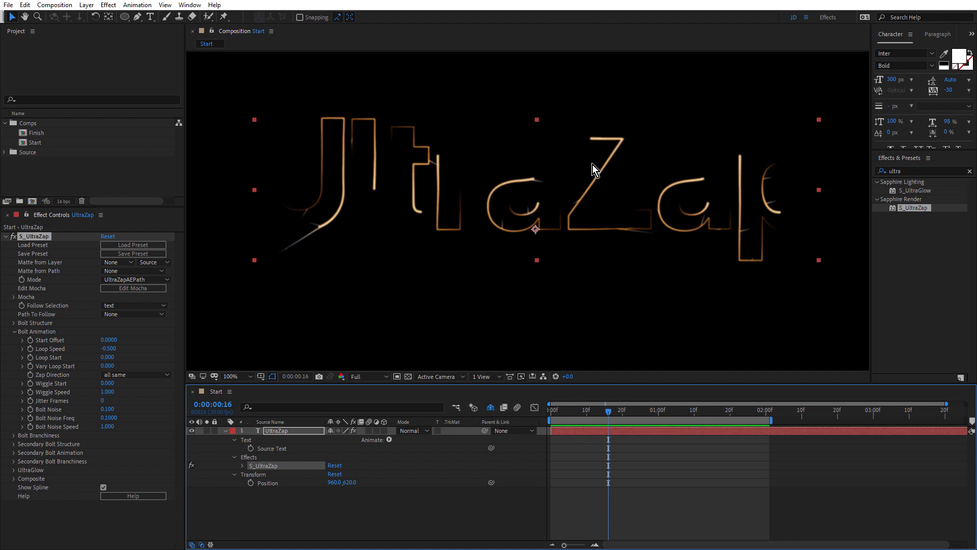
scroll(595, 175, "up", 4)
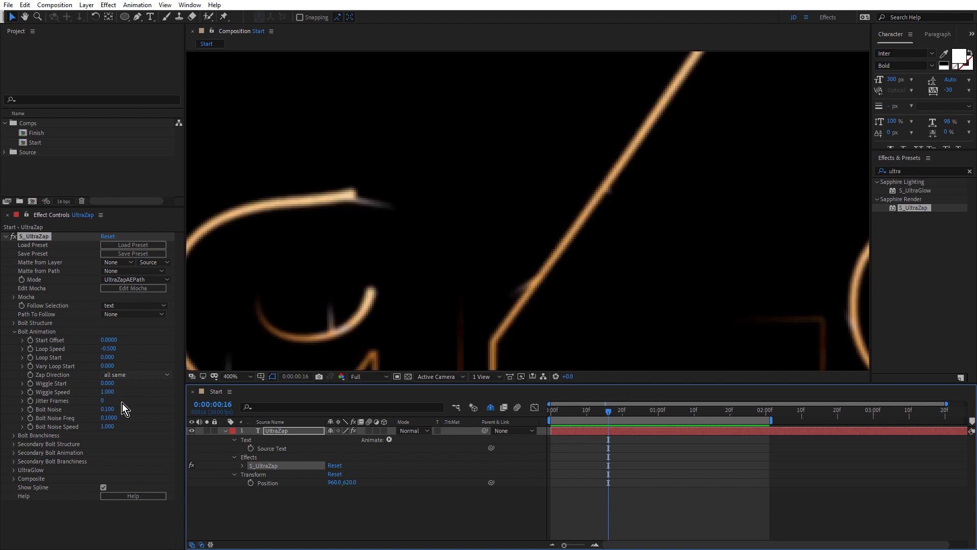
left_click_drag(106, 410, 155, 411)
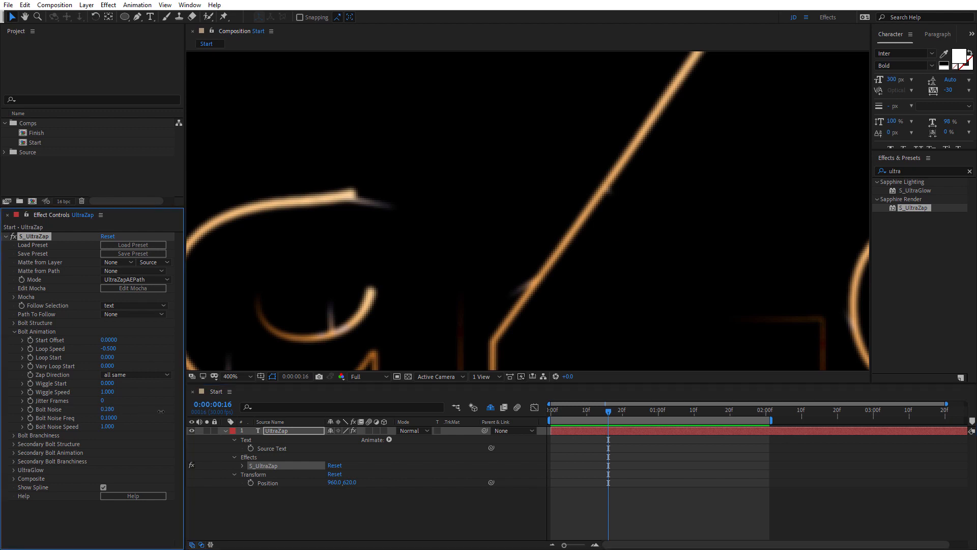
left_click_drag(386, 405, 372, 407)
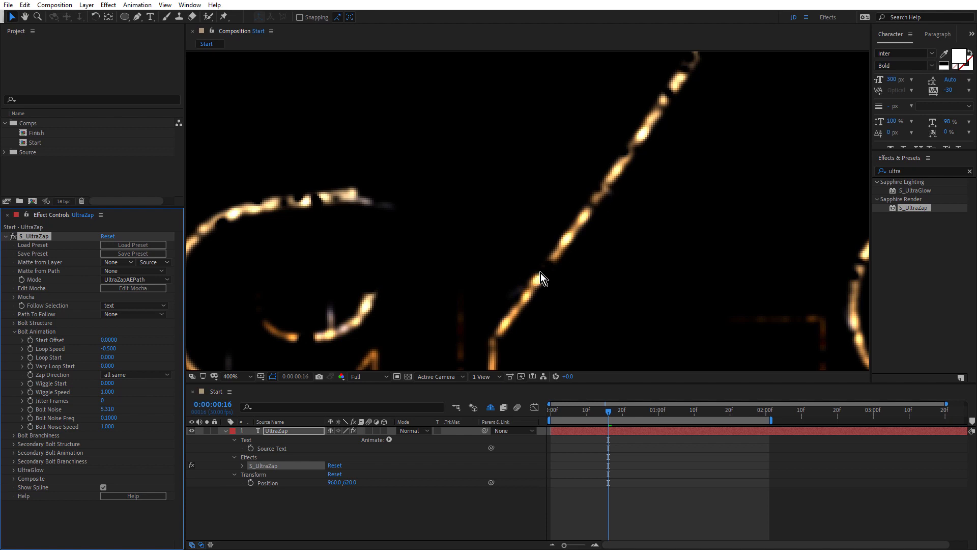
scroll(580, 203, "down", 3)
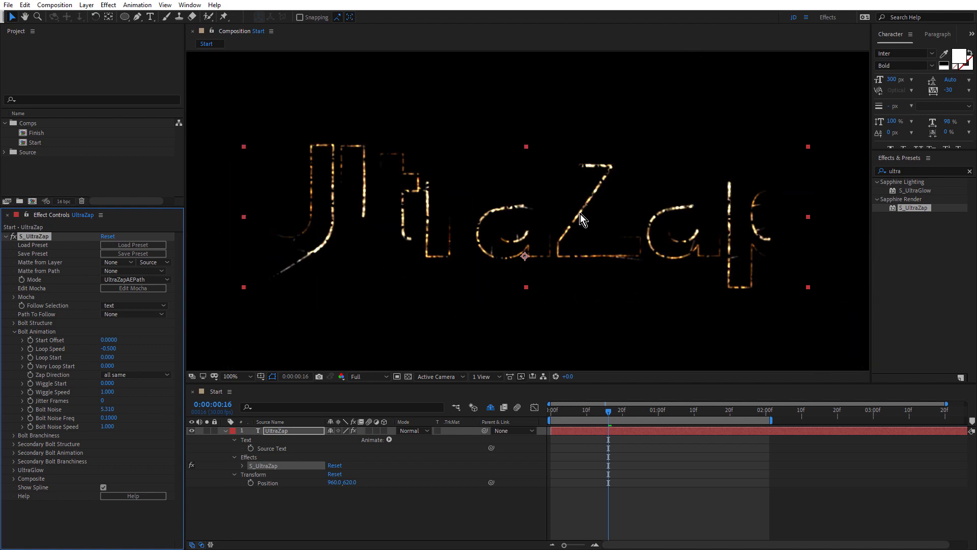
scroll(580, 212, "up", 2)
scroll(580, 212, "down", 2)
Set the Bolt Noise to 0 and collapse the Bolt Animation settings.
left_click_drag(105, 410, 1, 418)
left_click(102, 410)
type("0")
key("Return")
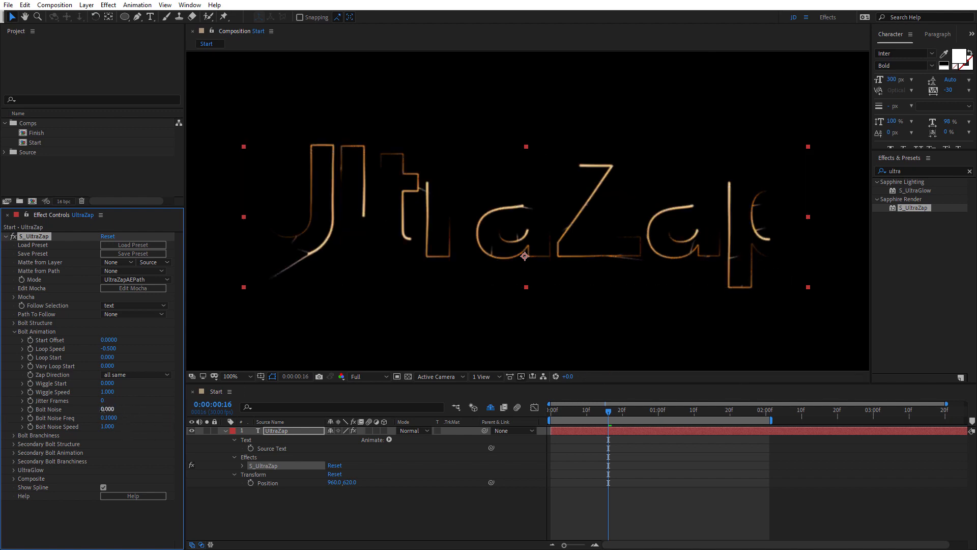
left_click(15, 331)
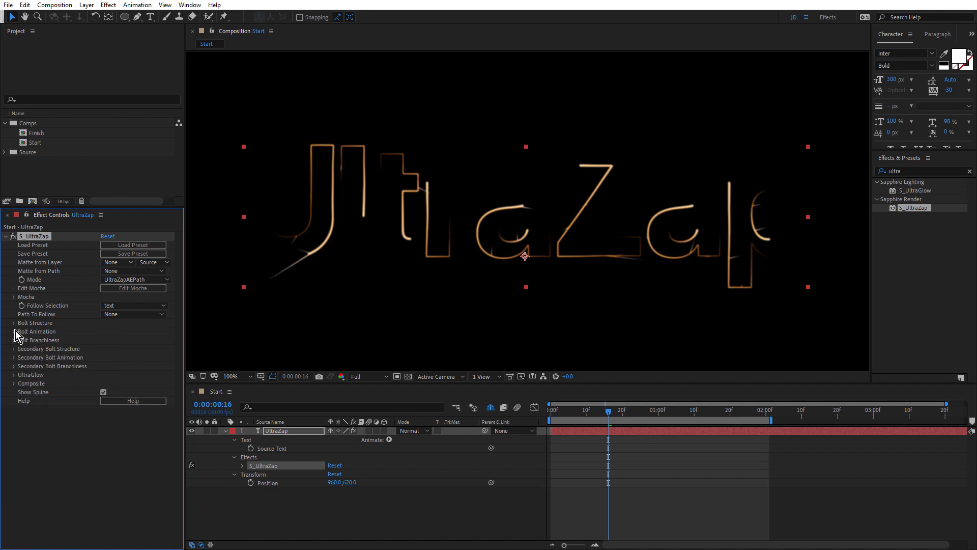
Try a Branchiness of 7.7 in the Bolt Branchiness settings and briefly show the branches only.
left_click(14, 340)
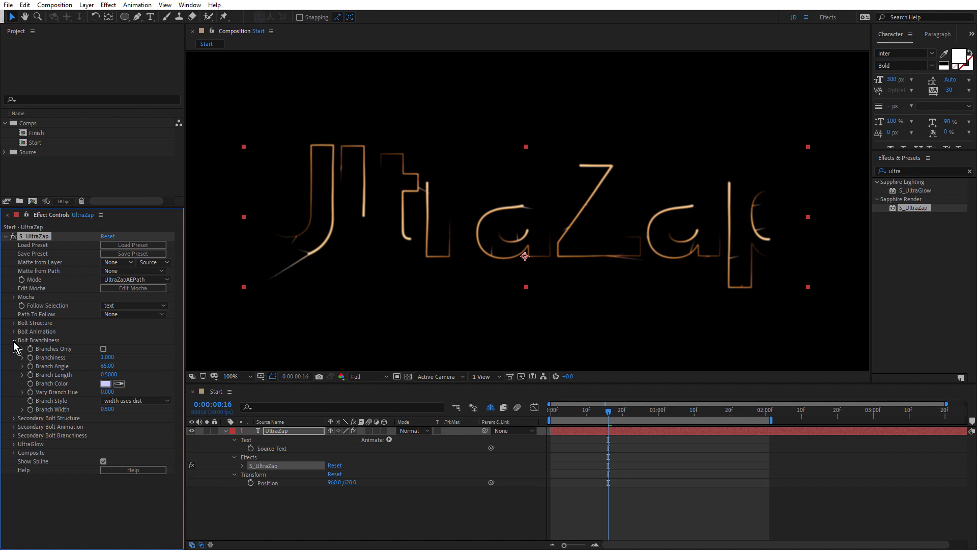
left_click_drag(112, 360, 146, 356)
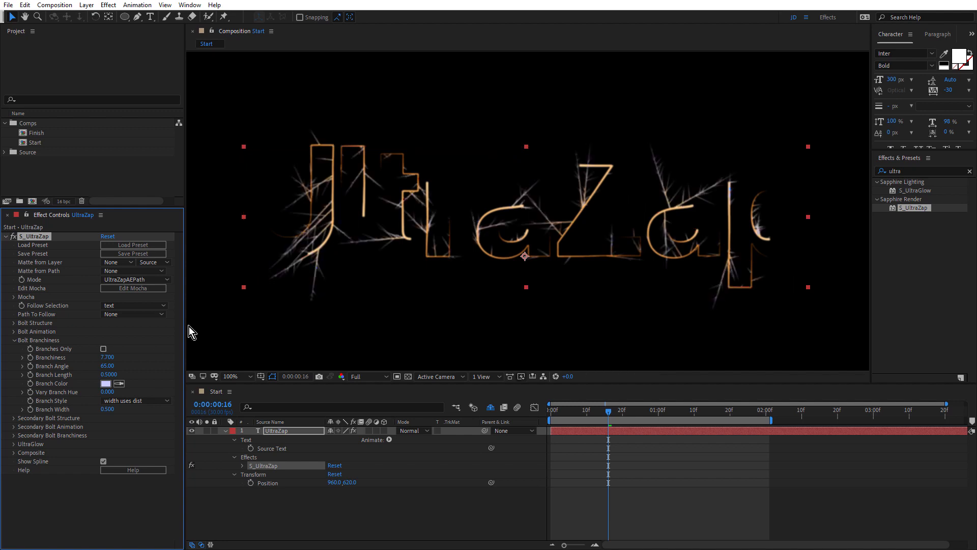
left_click(104, 349)
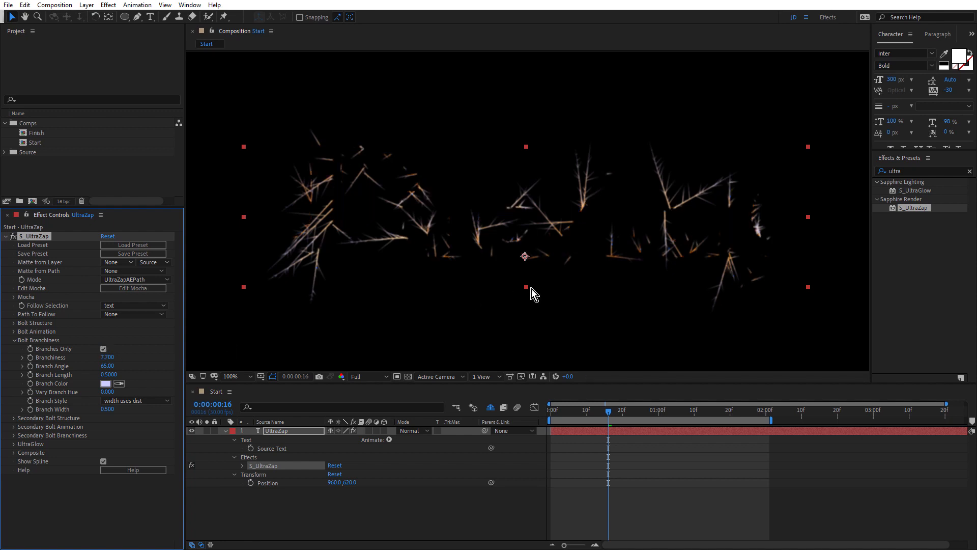
scroll(575, 218, "down", 1)
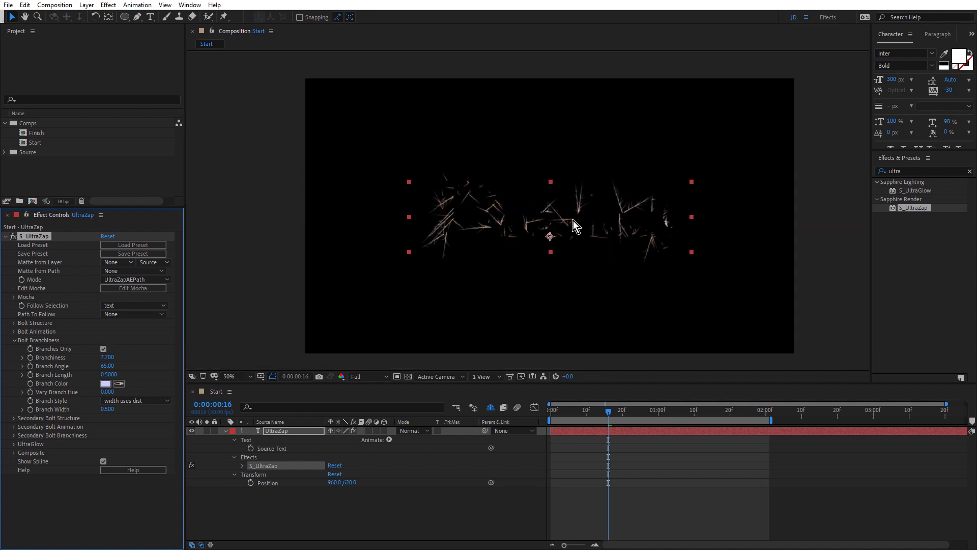
scroll(563, 227, "up", 1)
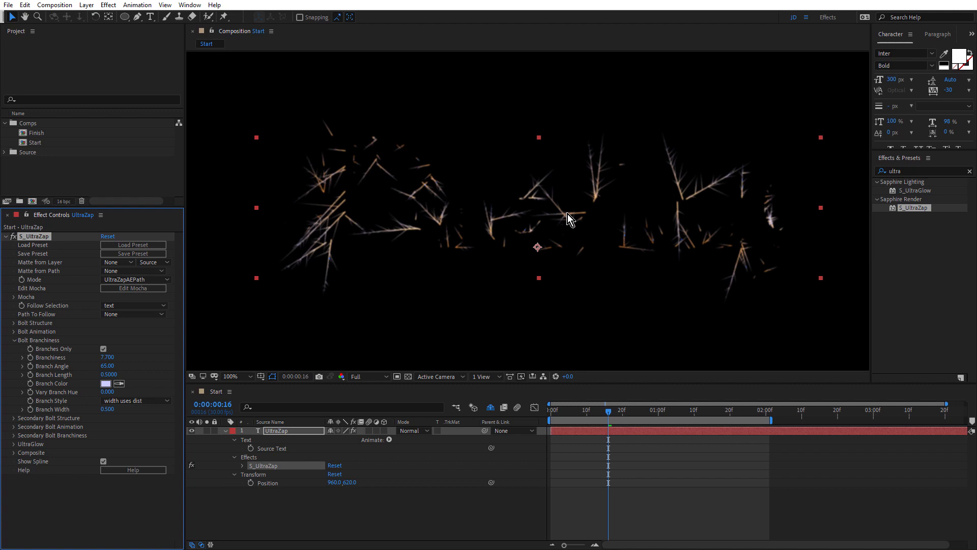
left_click(104, 349)
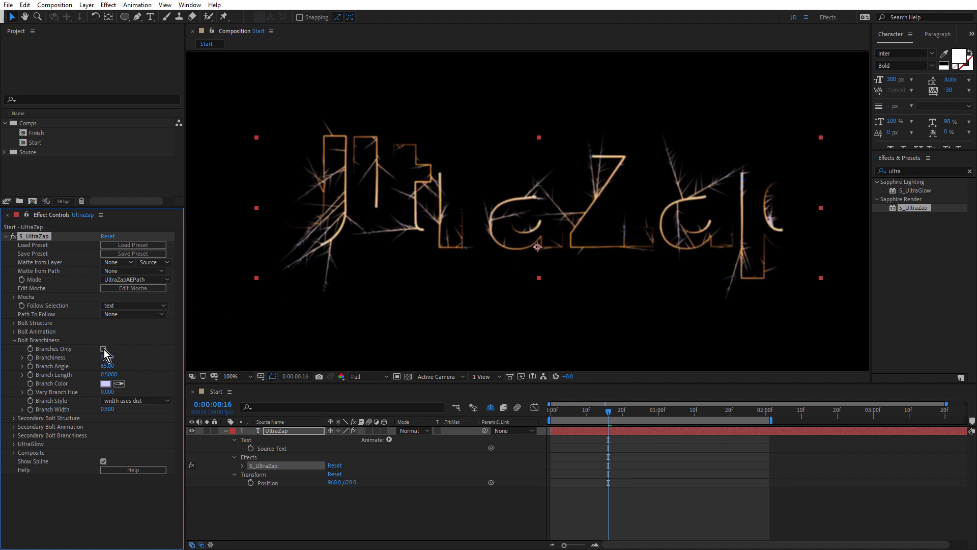
Set the Branchiness to 0 and collapse the Bolt Branchiness settings.
left_click(108, 357)
type("0.06")
key("Return")
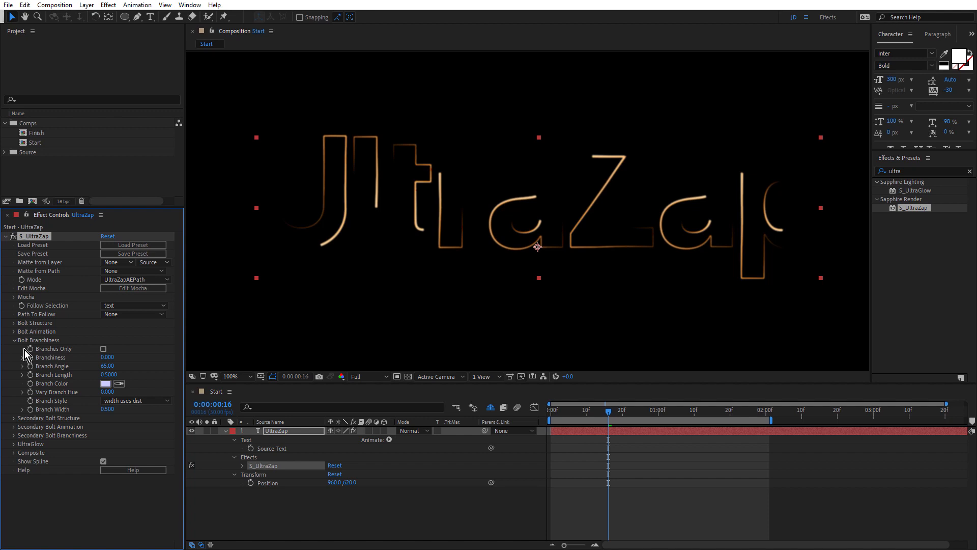
left_click(14, 340)
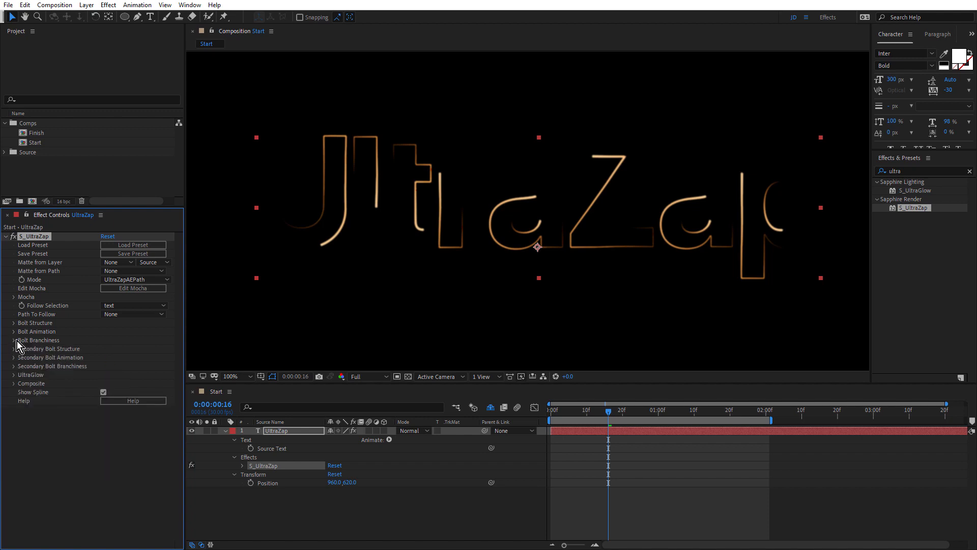
Set the Glow Brightness in the UltraGlow settings to 3.5.
left_click(14, 375)
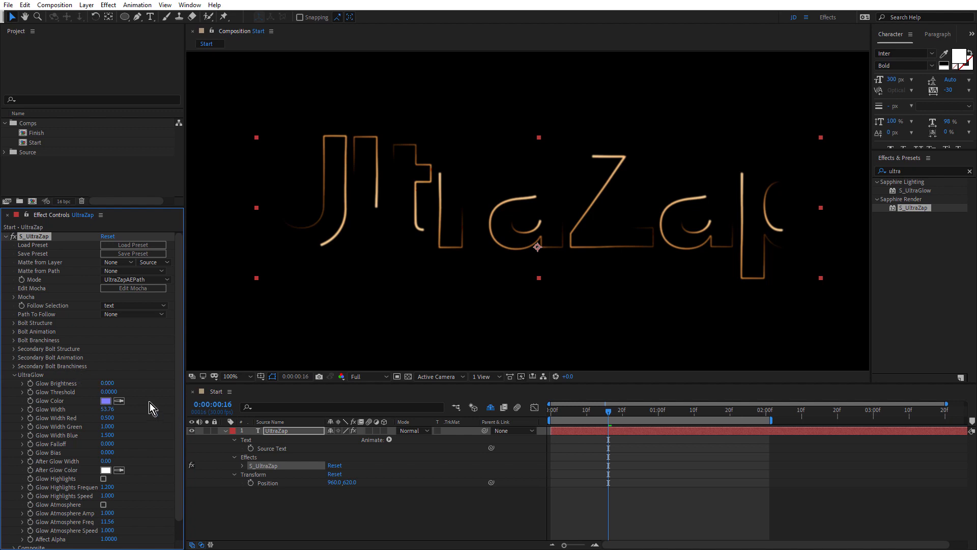
left_click(110, 384)
type("3.5")
key("Return")
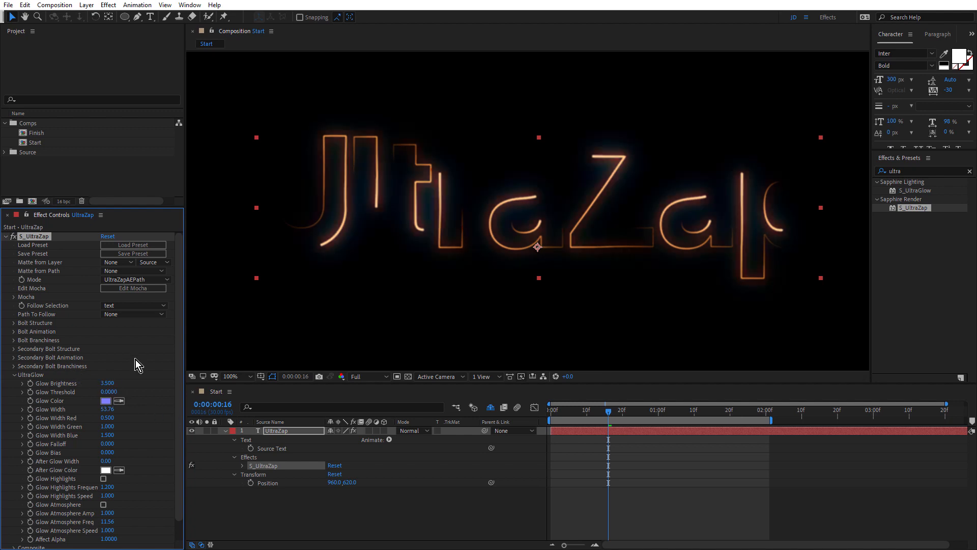
Change the Glow Color in the UltraGlow settings to light orange FFB05B.
left_click(106, 401)
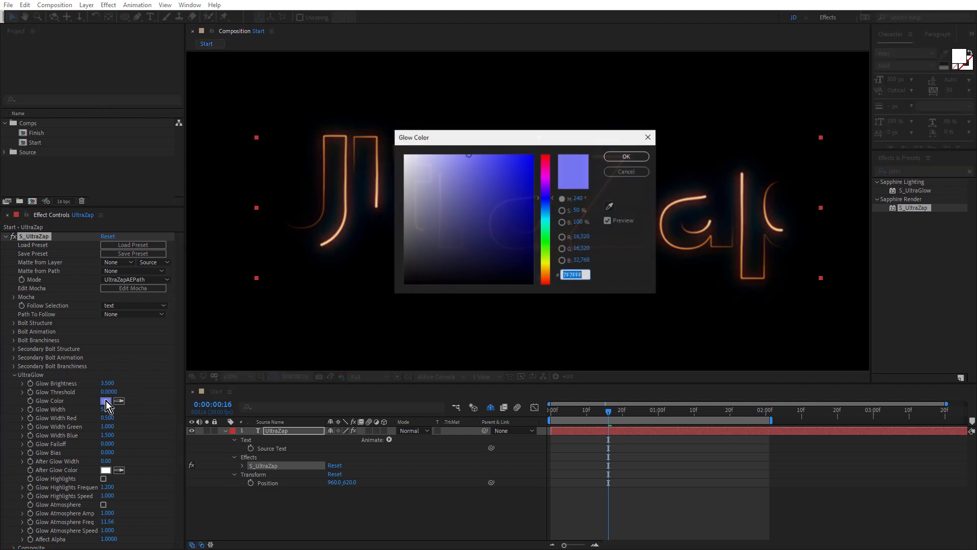
left_click(547, 270)
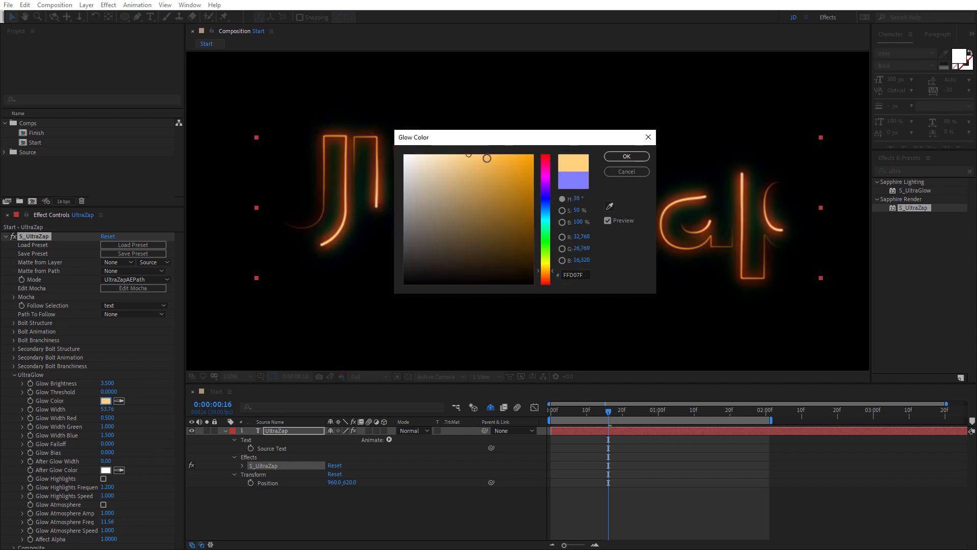
left_click(487, 154)
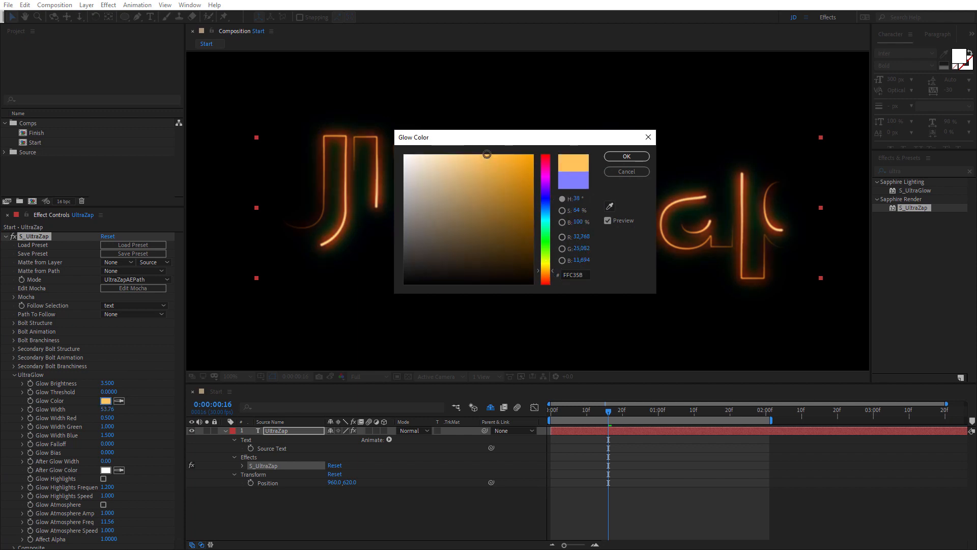
left_click_drag(547, 272, 547, 274)
left_click(627, 156)
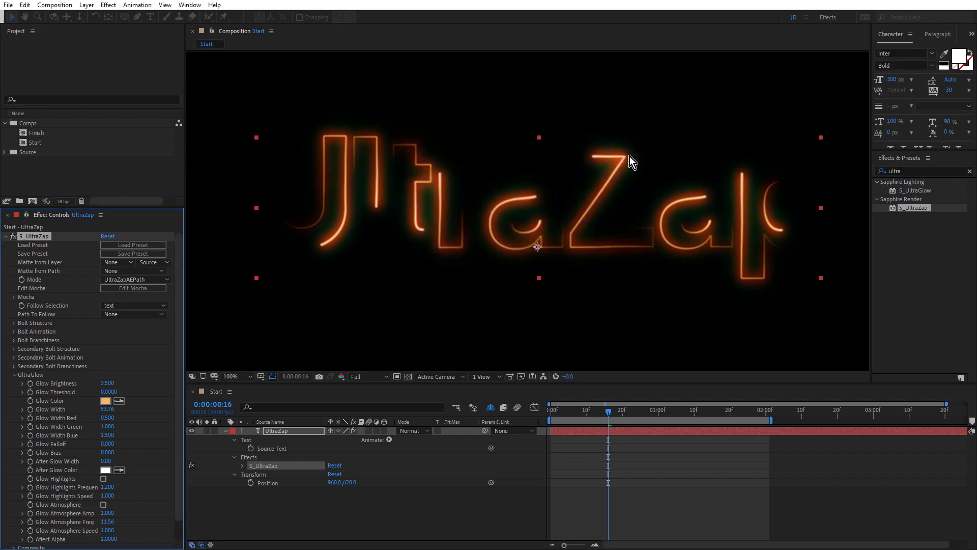
Set both the Glow Width Red and the Glow Width Blue to 1.
scroll(714, 202, "up", 2)
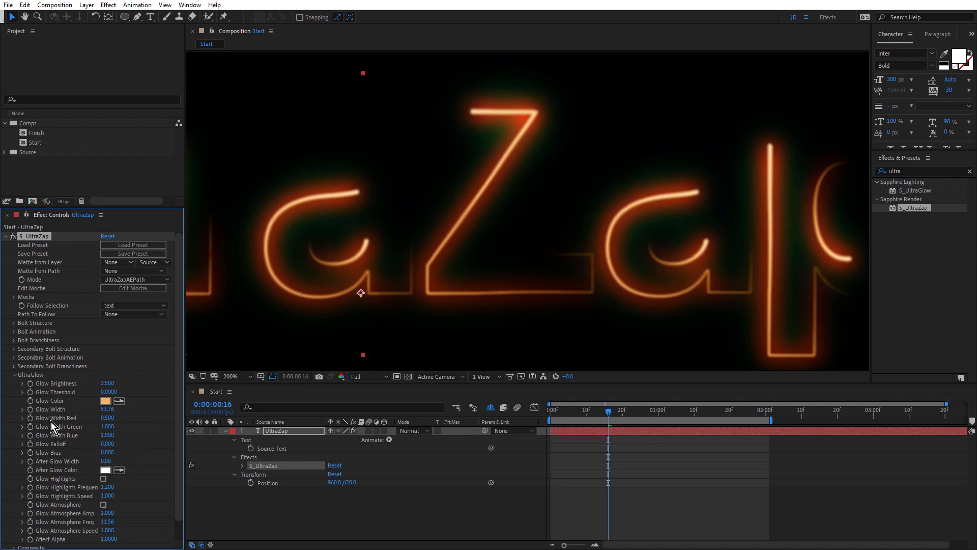
left_click(107, 419)
type("1")
left_click(109, 435)
type("1")
left_click(151, 422)
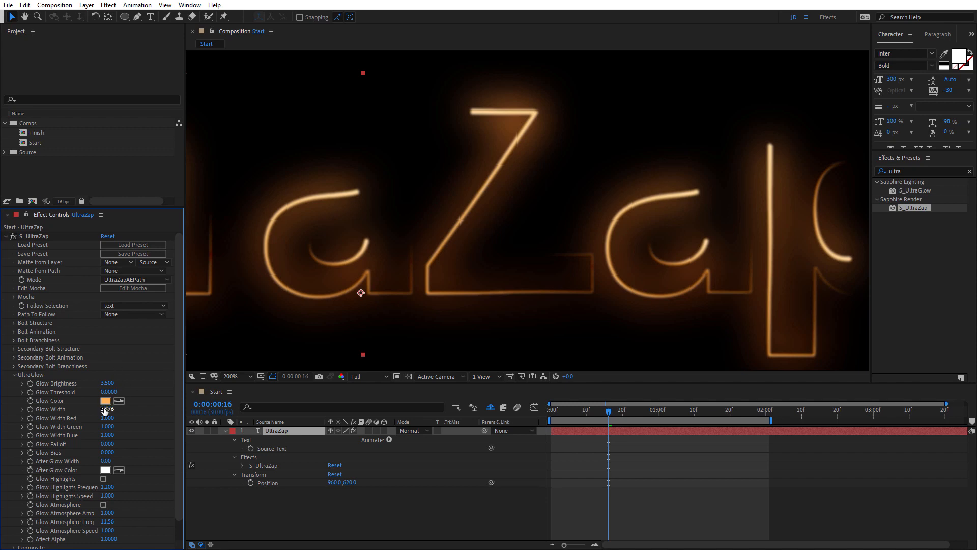
Set the Glow Width to 25 and the After Glow Width to 100.
left_click(105, 410)
type("25")
key("Return")
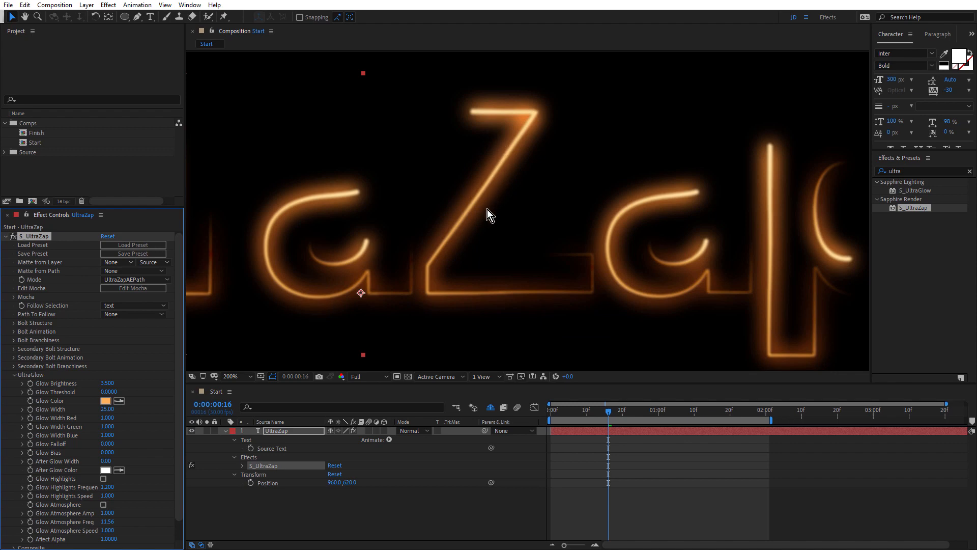
left_click(105, 462)
key("Return")
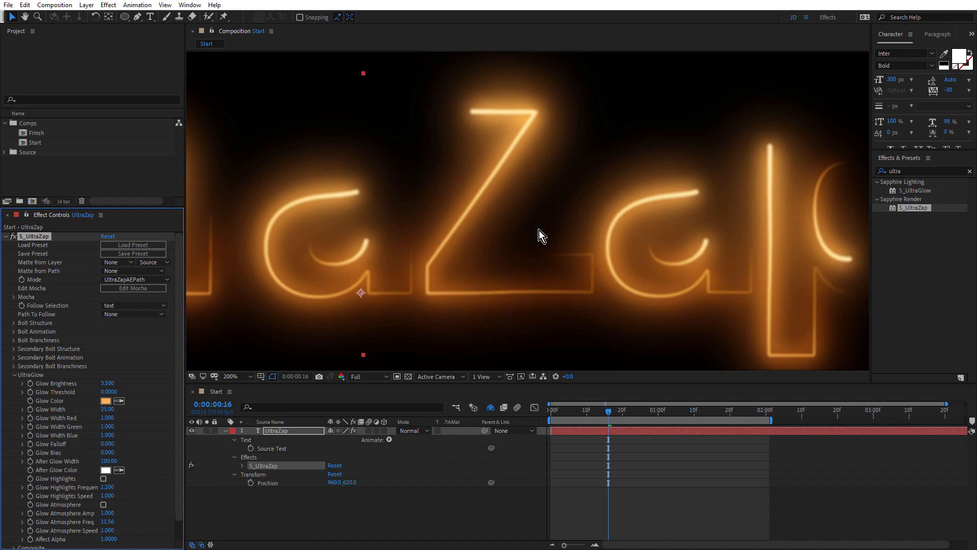
Sample the Glow Color for the After Glow Color, then shift it to the reddish orange F96D42.
scroll(526, 194, "down", 2)
scroll(527, 186, "up", 2)
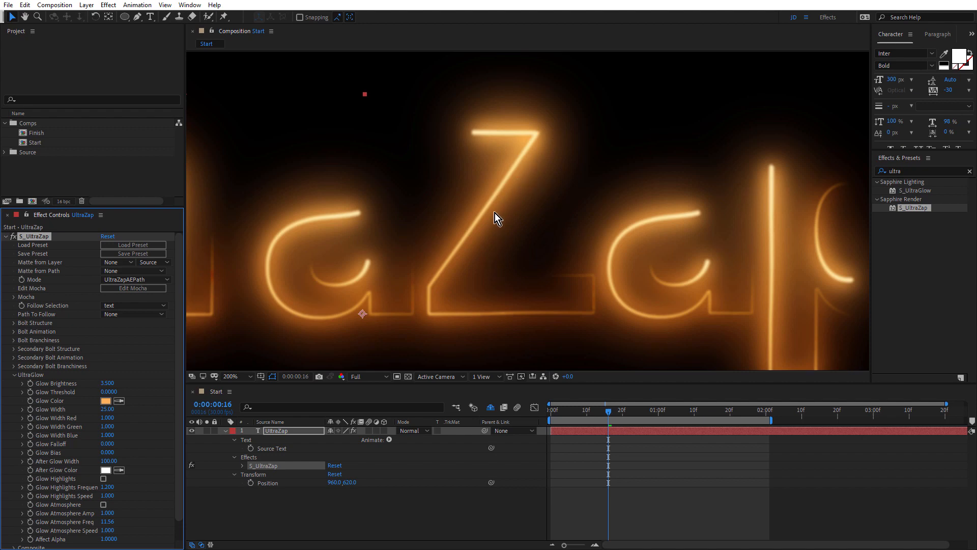
left_click(119, 470)
left_click(106, 401)
left_click(106, 471)
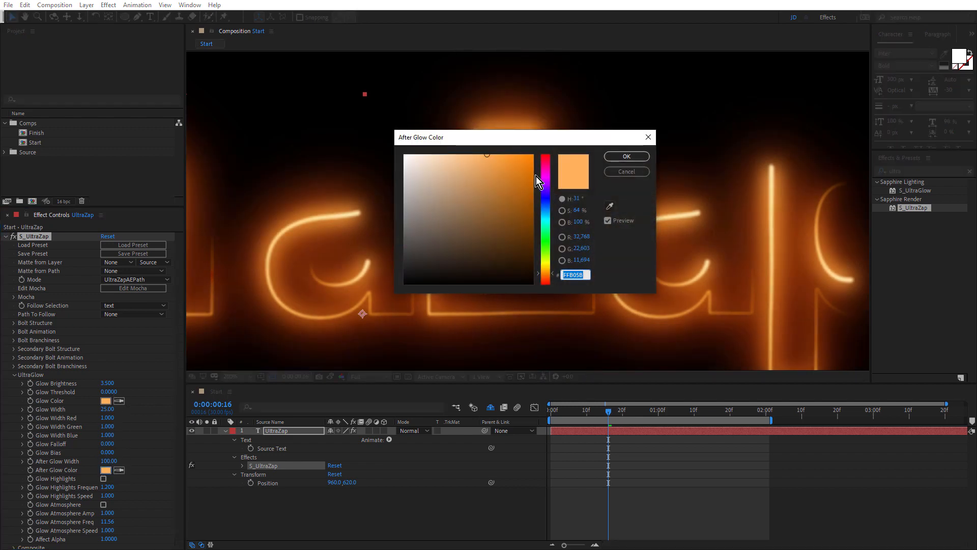
left_click_drag(545, 275, 547, 280)
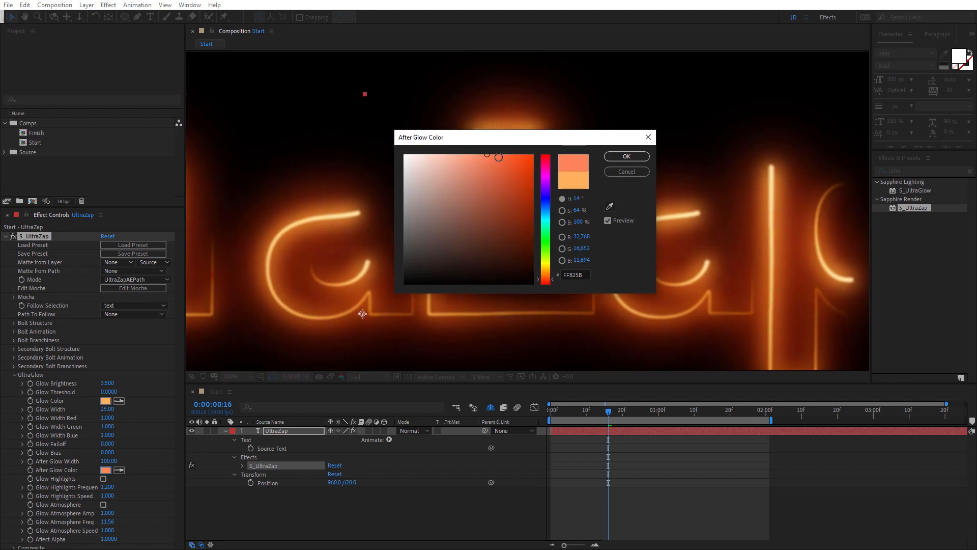
left_click(500, 157)
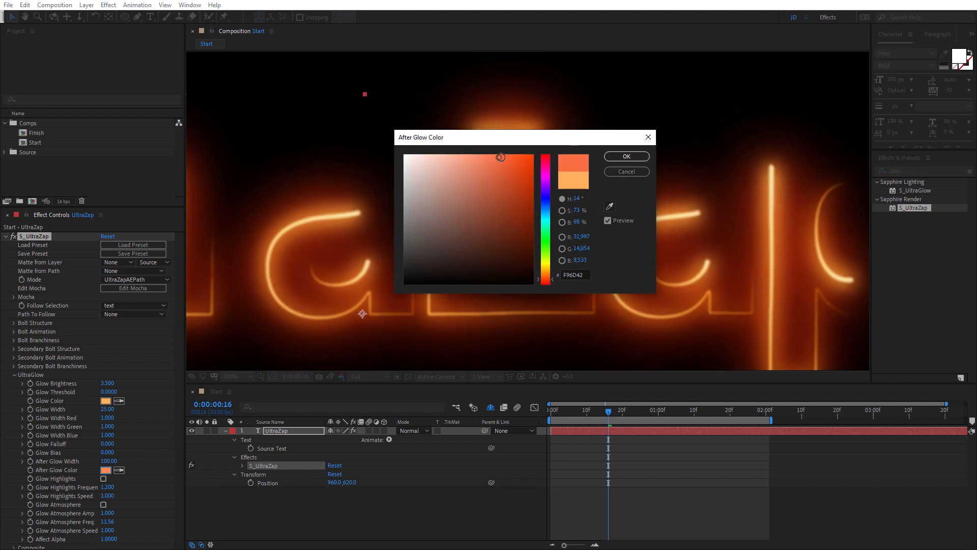
left_click(617, 156)
scroll(621, 189, "down", 2)
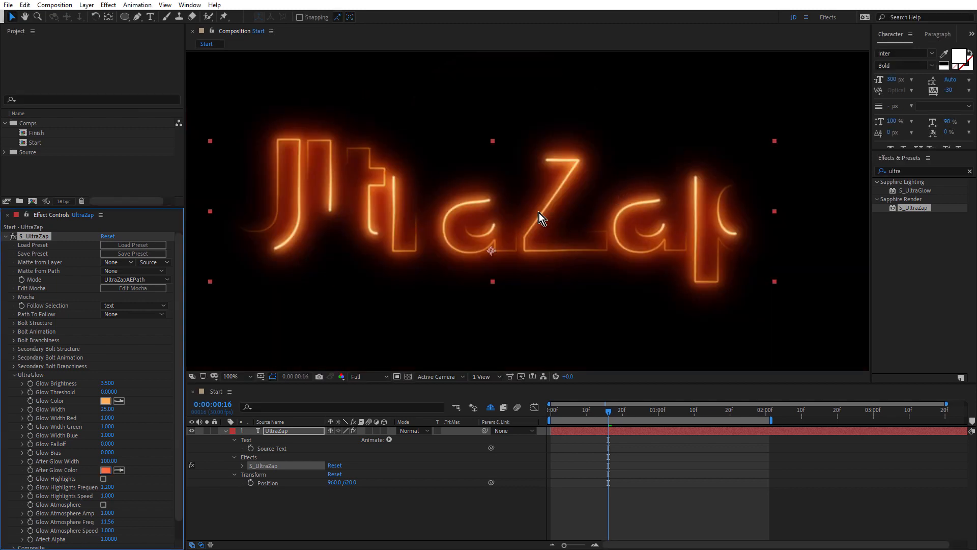
scroll(545, 200, "down", 1)
scroll(546, 198, "up", 3)
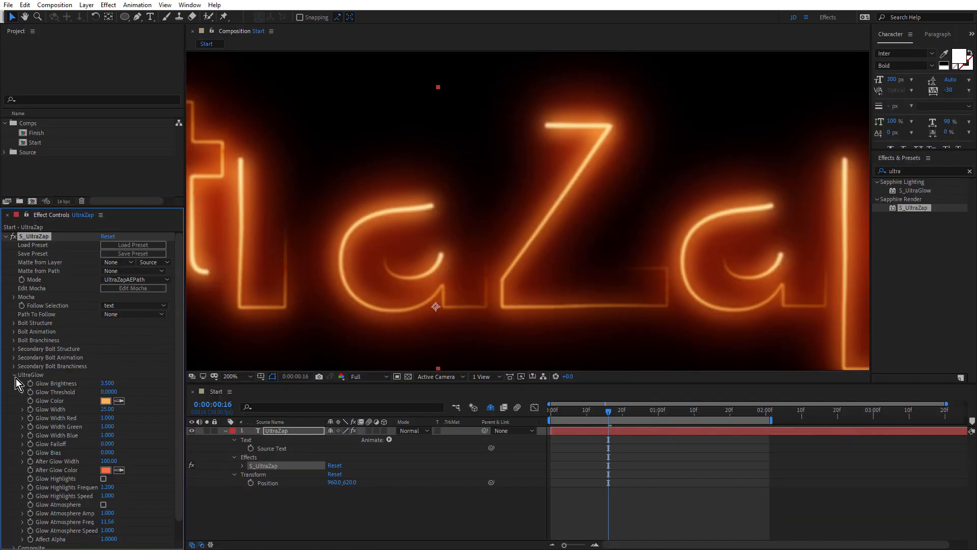
Add one secondary bolt to the text outline by setting Secondary Bolts to 1 in the Secondary Bolt Structure settings.
left_click(15, 376)
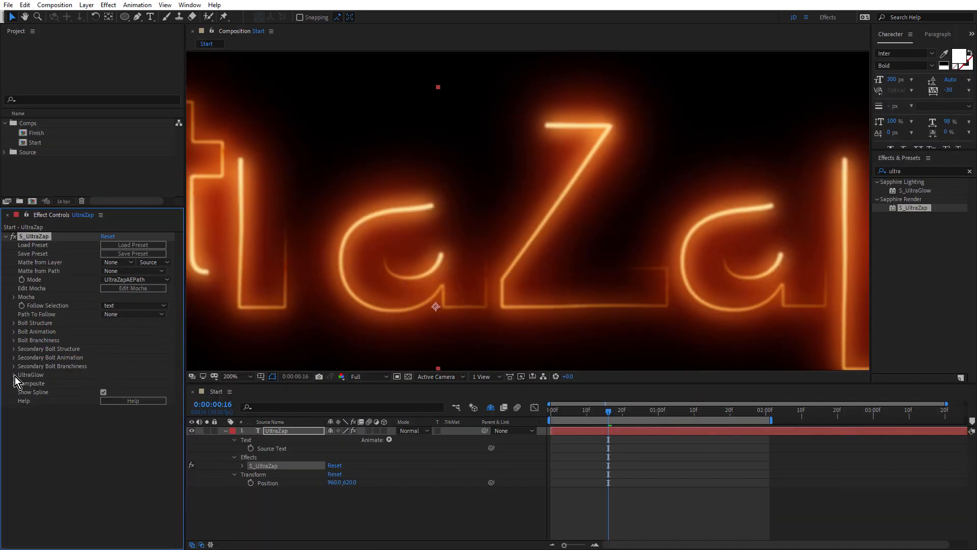
left_click(14, 349)
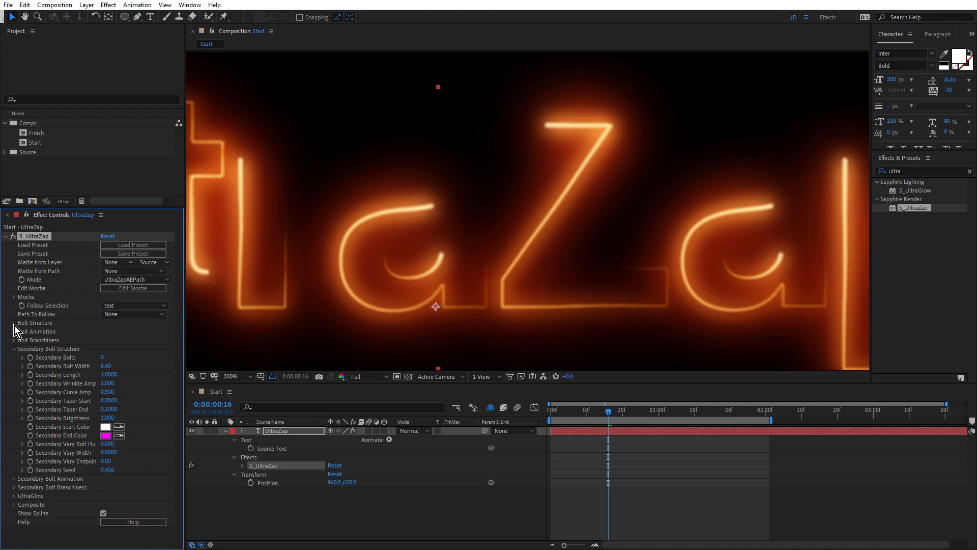
left_click(15, 323)
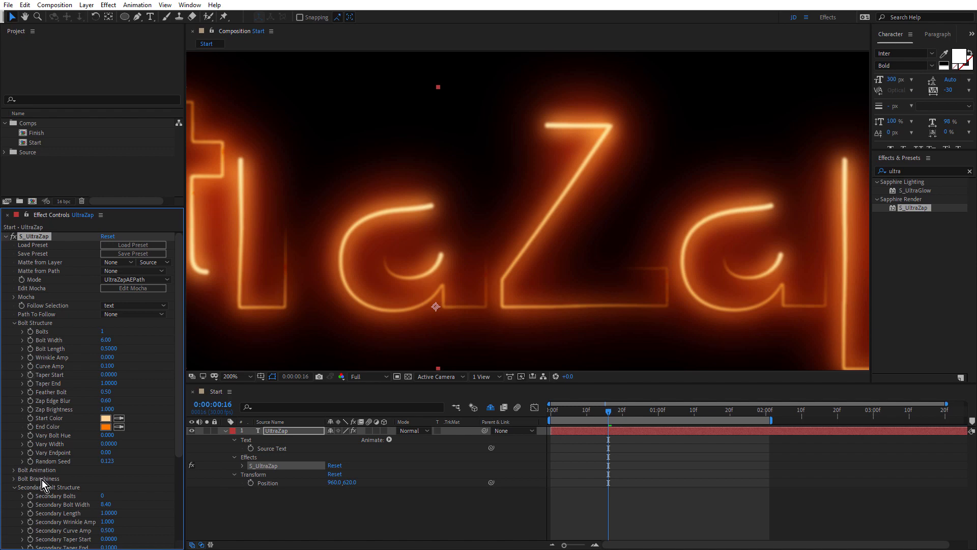
left_click(14, 325)
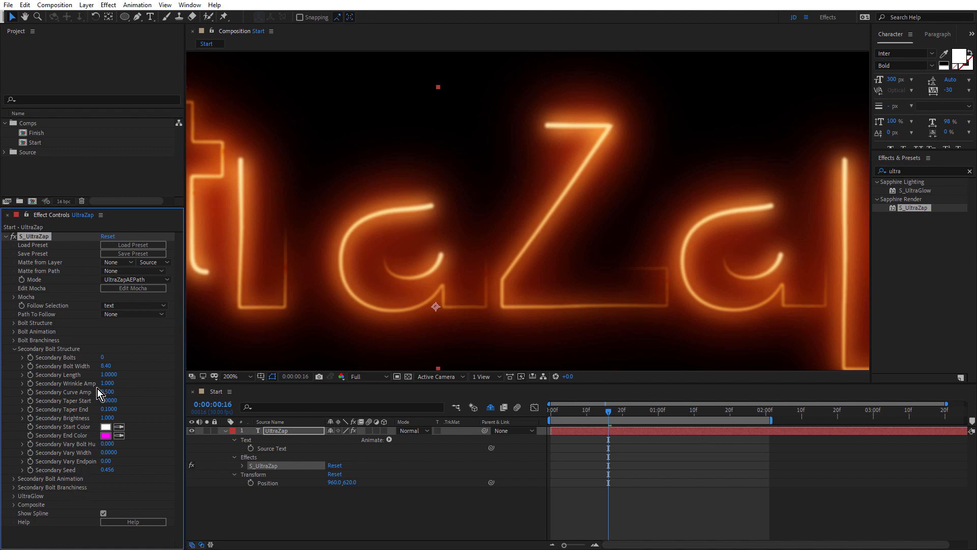
left_click(103, 357)
type("1")
key("Return")
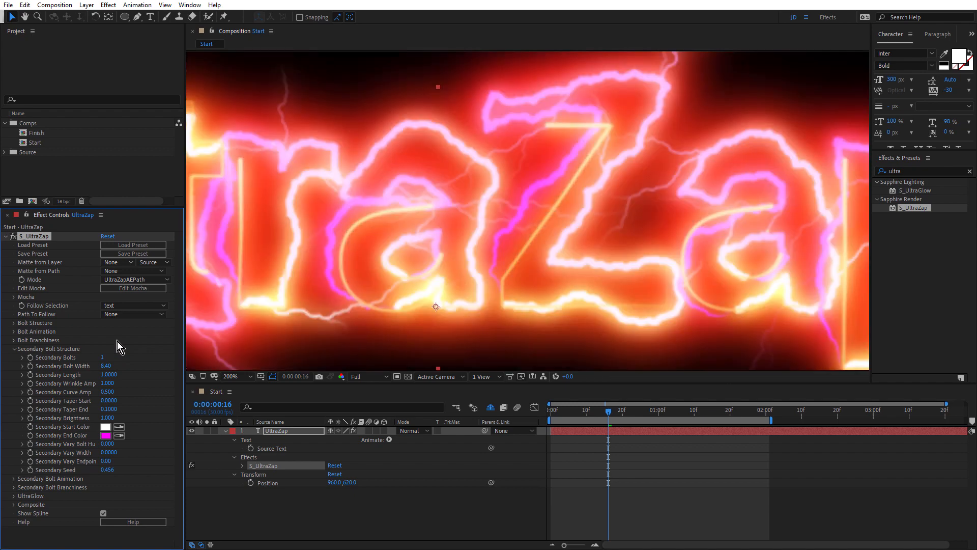
scroll(477, 206, "down", 2)
key("space")
left_click_drag(401, 197, 484, 208)
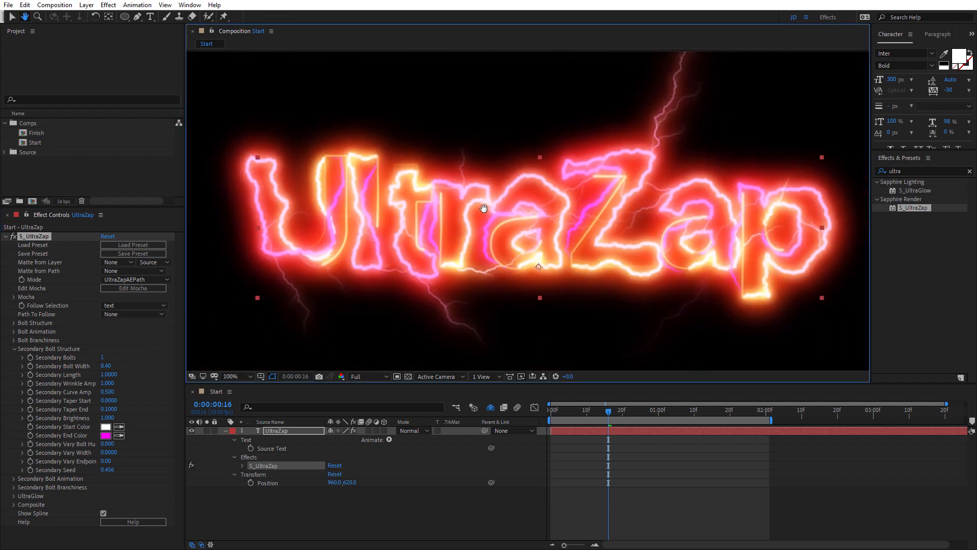
Set the Secondary Bolt Width to 3 and the Secondary Length to 0.65.
left_click(105, 367)
type("3")
key("Return")
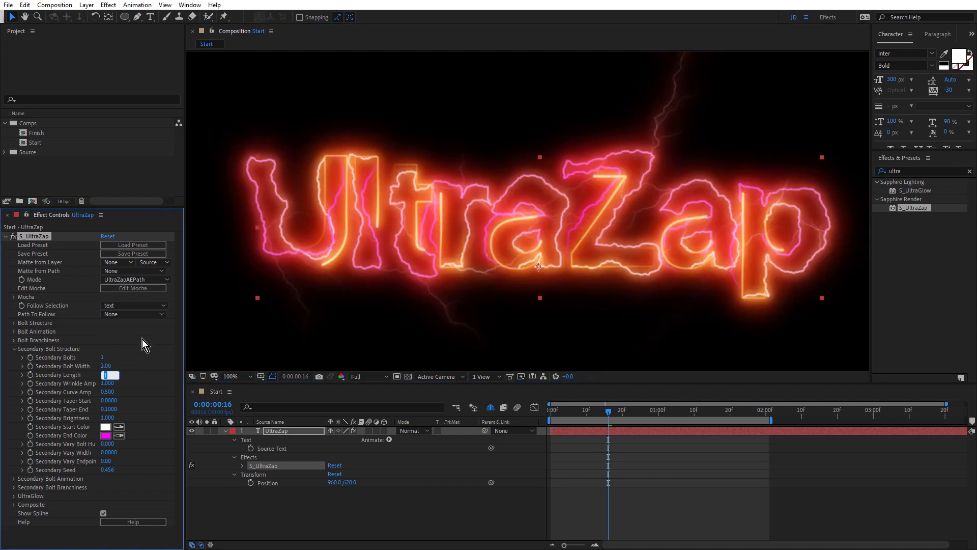
type(".65")
key("Return")
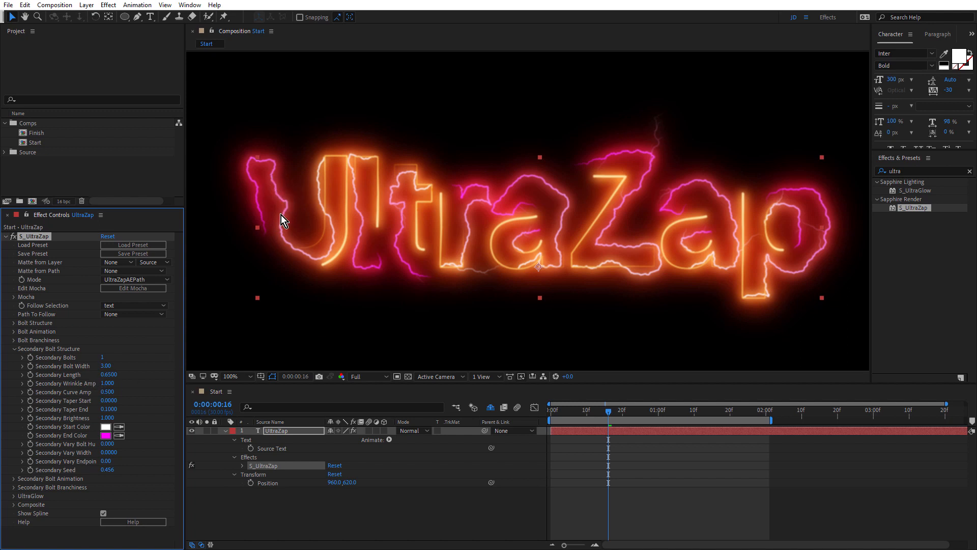
Reduce the Secondary Curve Amp to 0.2.
left_click(106, 391)
key("BackSpace")
type(".2")
key("Return")
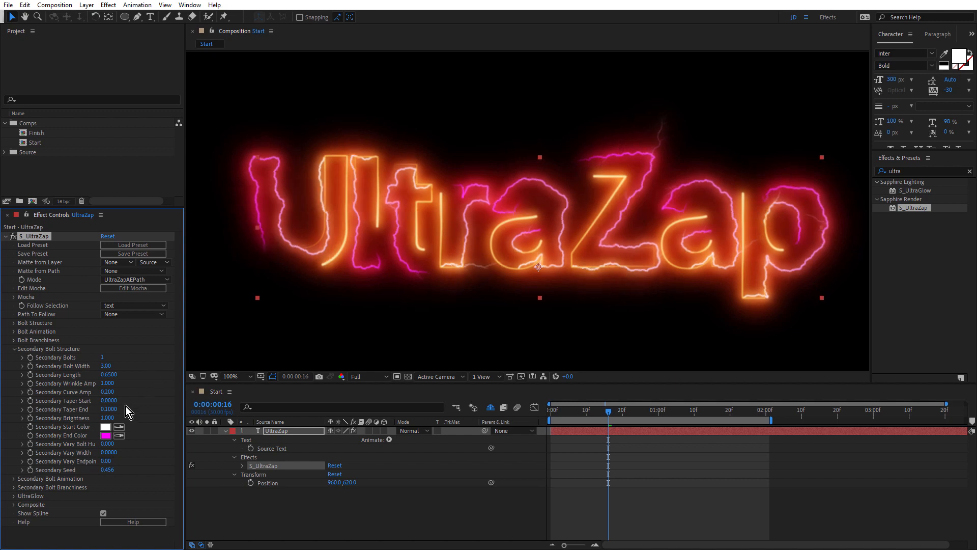
Change the Secondary Start Color to light orange FEBE6B.
left_click(106, 427)
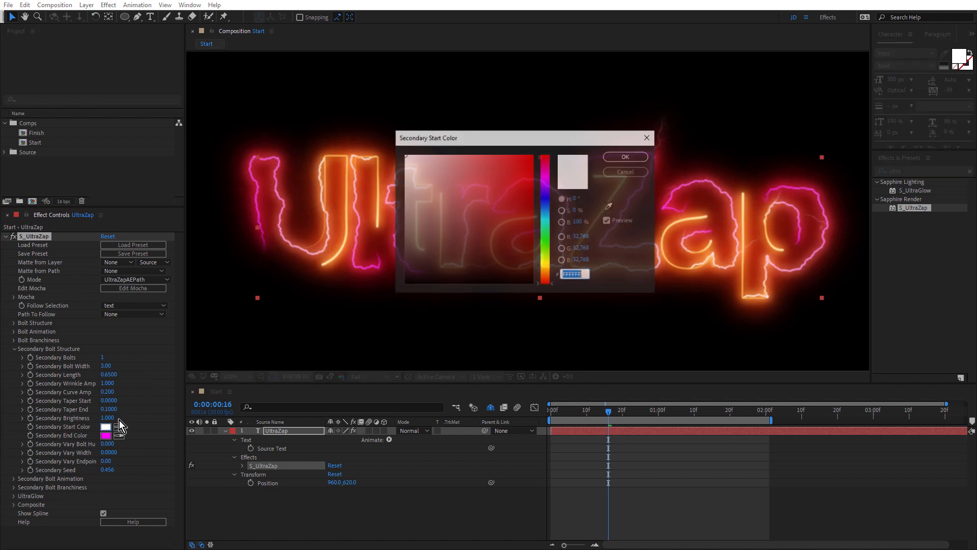
left_click(547, 273)
left_click(481, 157)
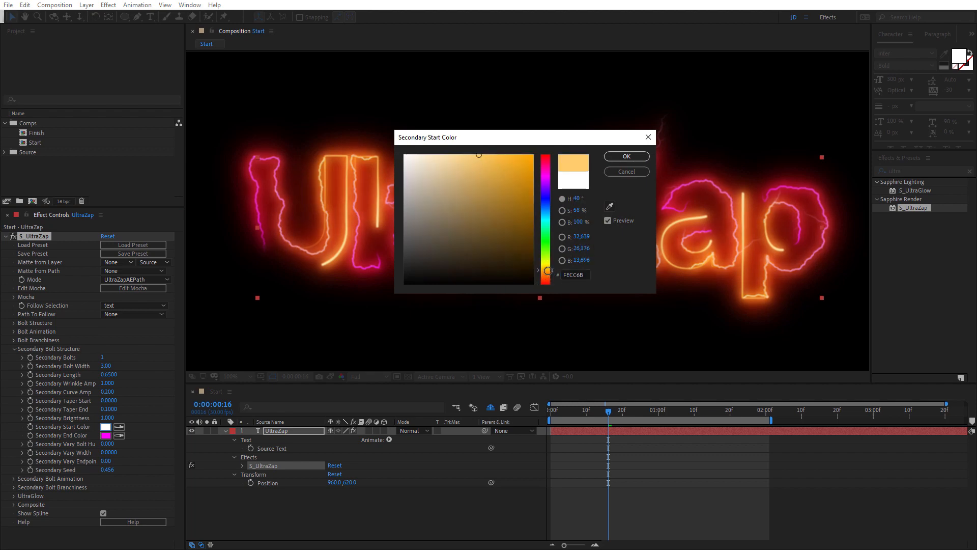
left_click(547, 273)
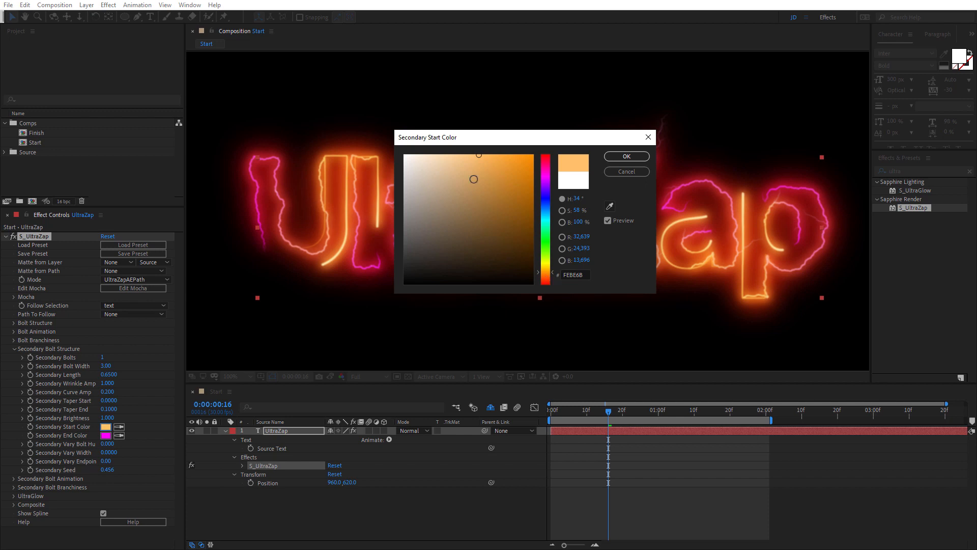
left_click(623, 158)
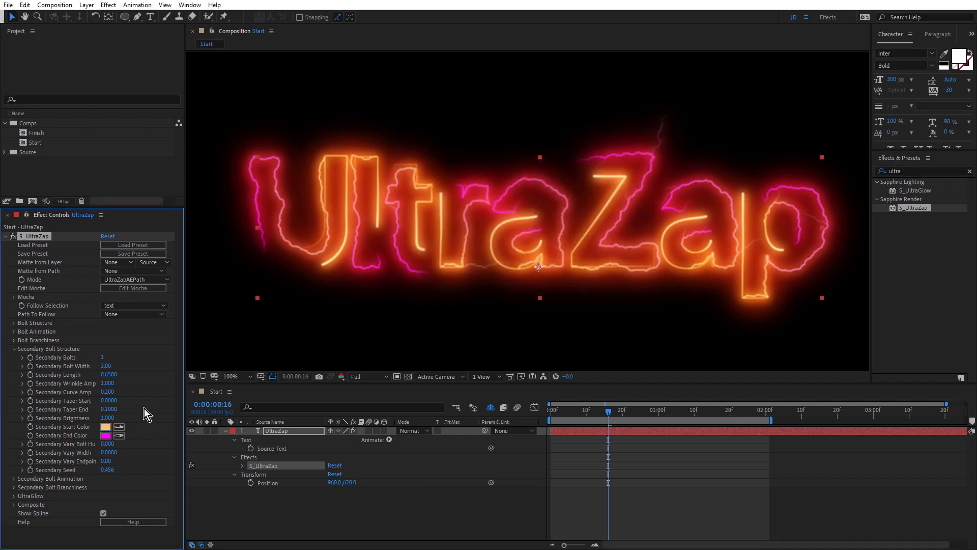
Change the Secondary End Color to red FF1800.
left_click(106, 435)
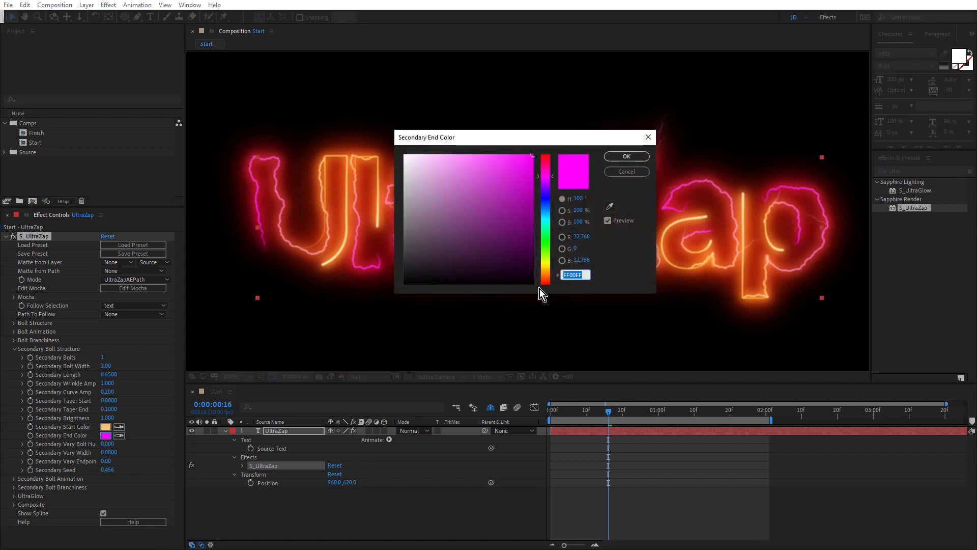
left_click(548, 283)
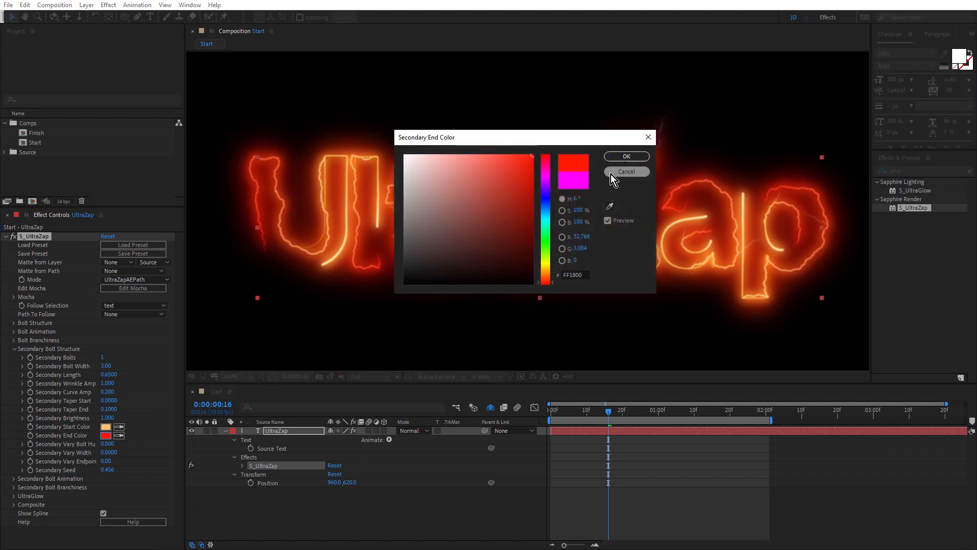
left_click(640, 157)
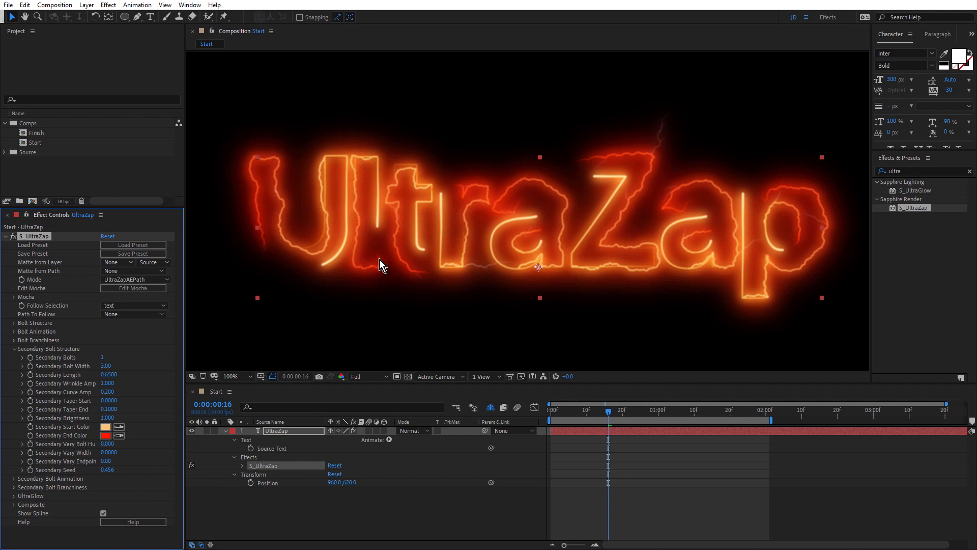
Filter the layer's properties by "loop" and link the Secondary Loop Speed to the main bolt's Loop Speed.
left_click(14, 349)
left_click(14, 357)
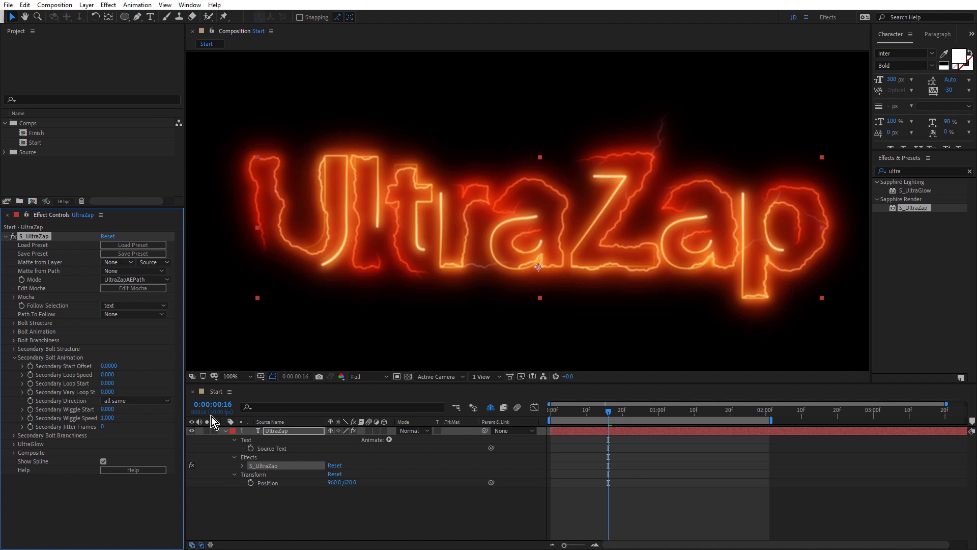
left_click(282, 408)
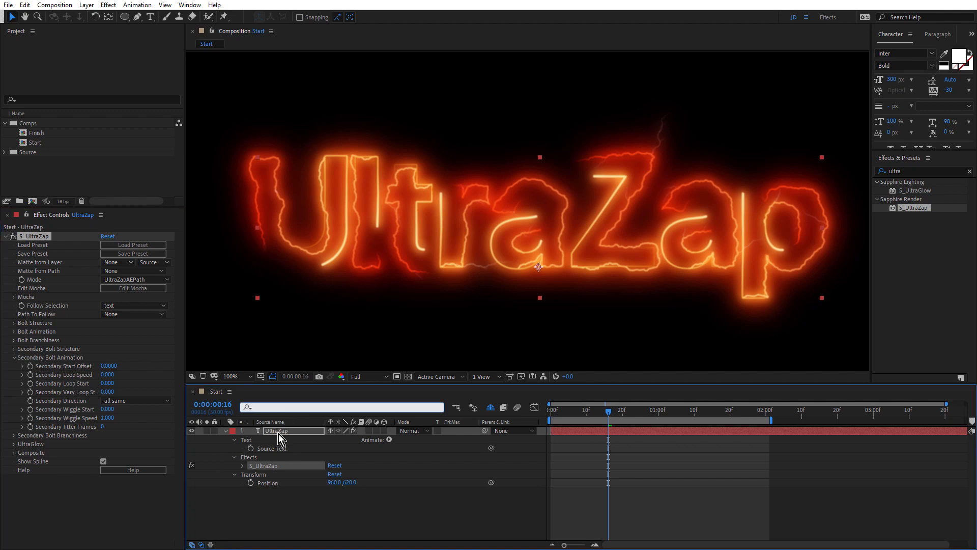
type("loop")
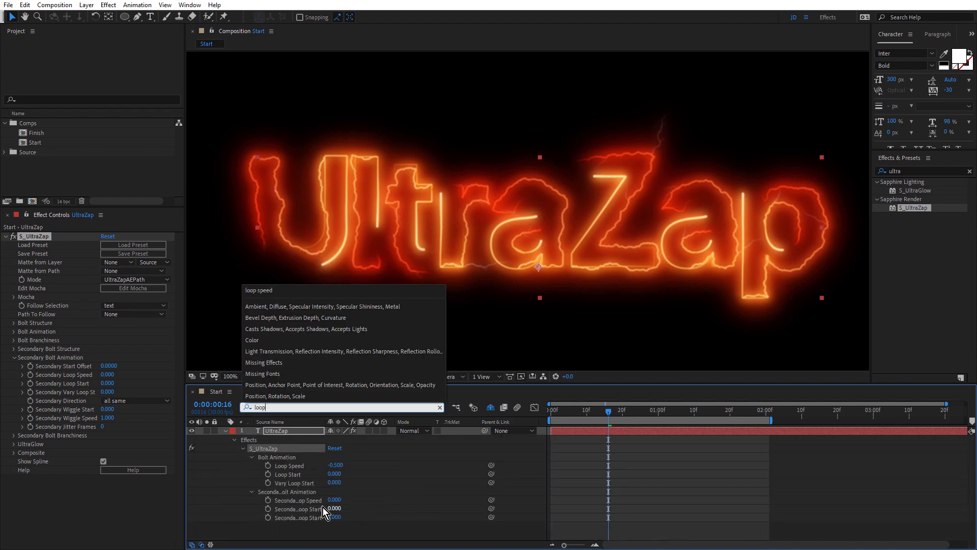
left_click(306, 508)
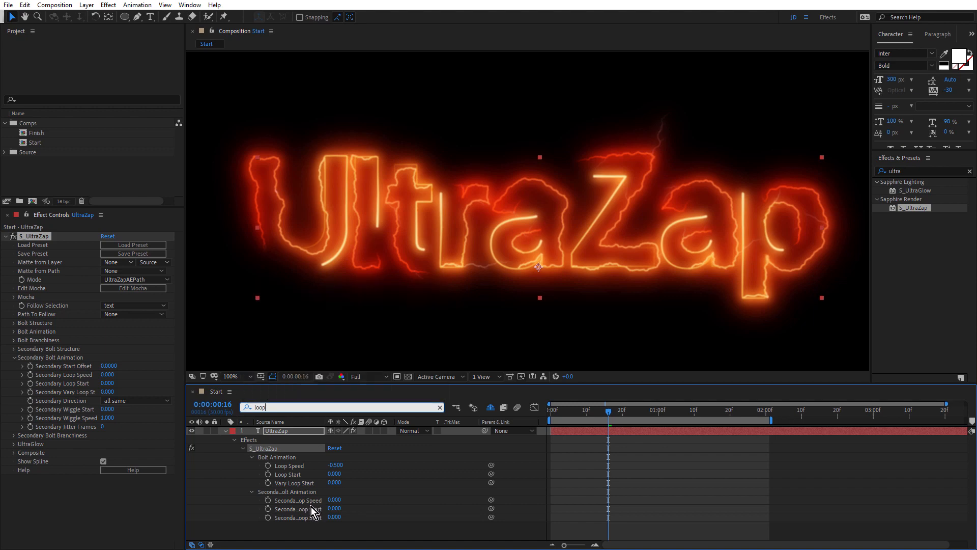
left_click_drag(491, 501, 312, 468)
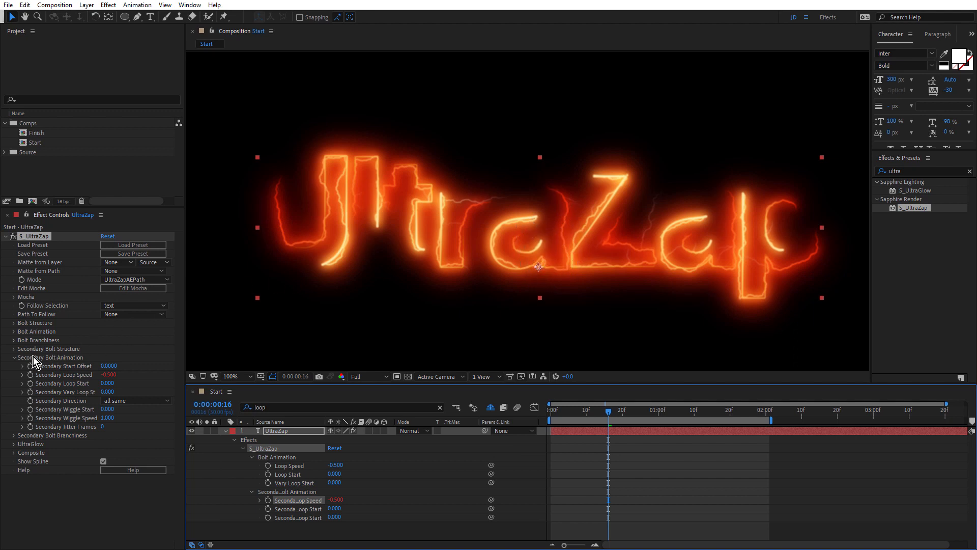
Set the Secondary Branchiness to 0 and preview the animation.
left_click(14, 358)
left_click(14, 366)
left_click(108, 375)
type("0")
key("Return")
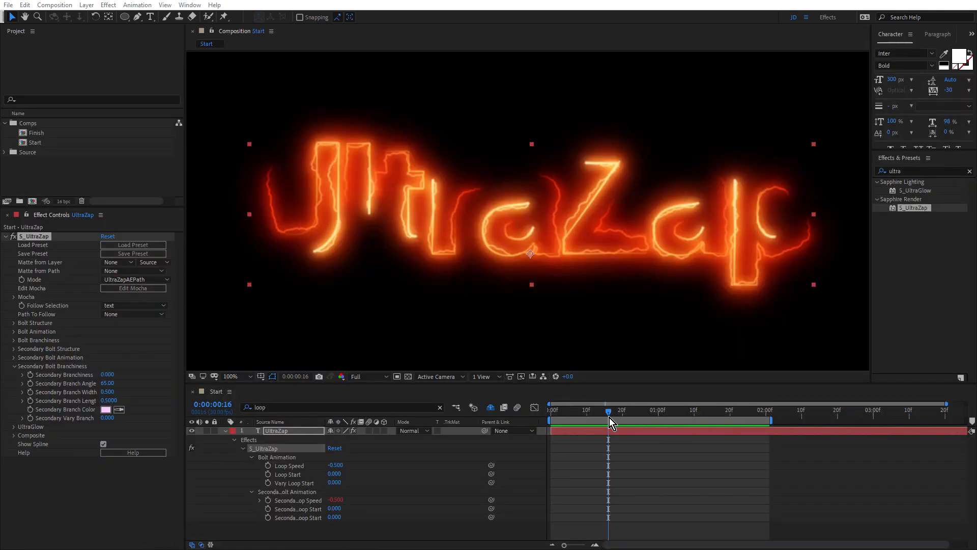
key("space")
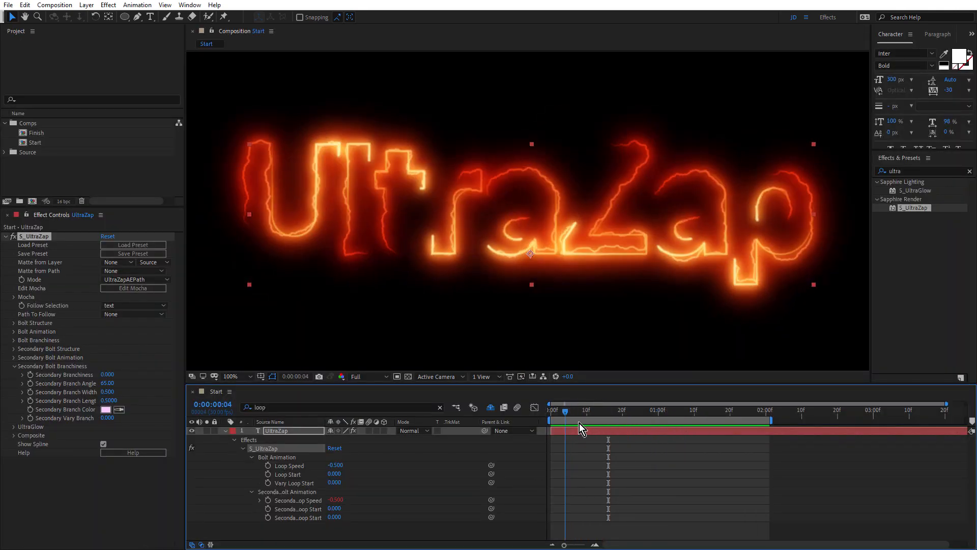
key("space")
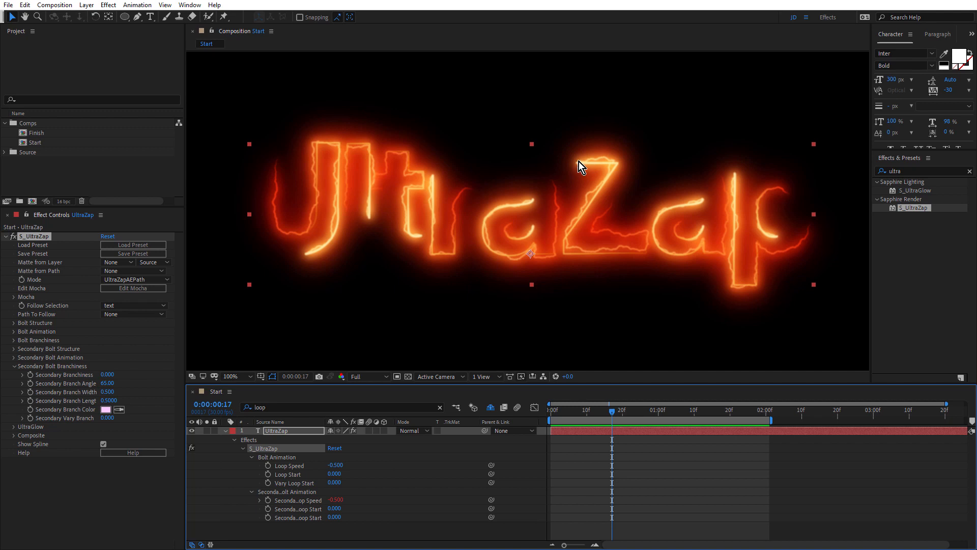
Duplicate the UltraZap text layer and hide the original.
left_click(225, 431)
key("ctrl+d")
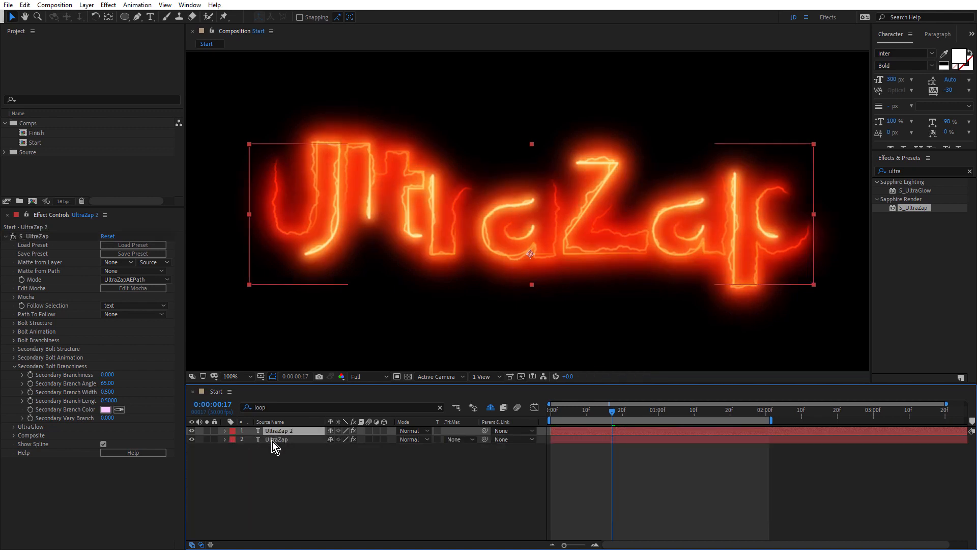
left_click(191, 439)
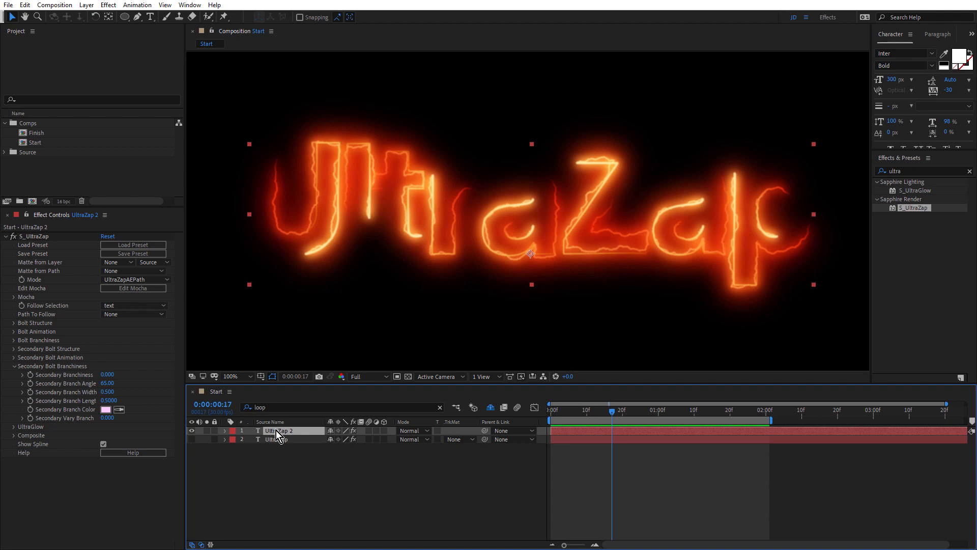
Set Secondary Bolts to 0 on the duplicate UltraZap 2 layer.
left_click(14, 366)
left_click(14, 349)
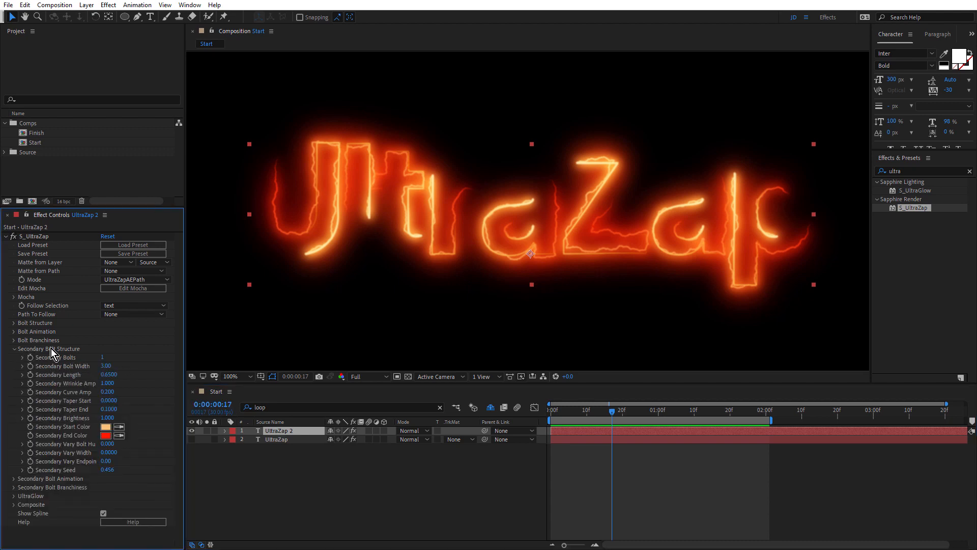
left_click_drag(102, 357, 51, 359)
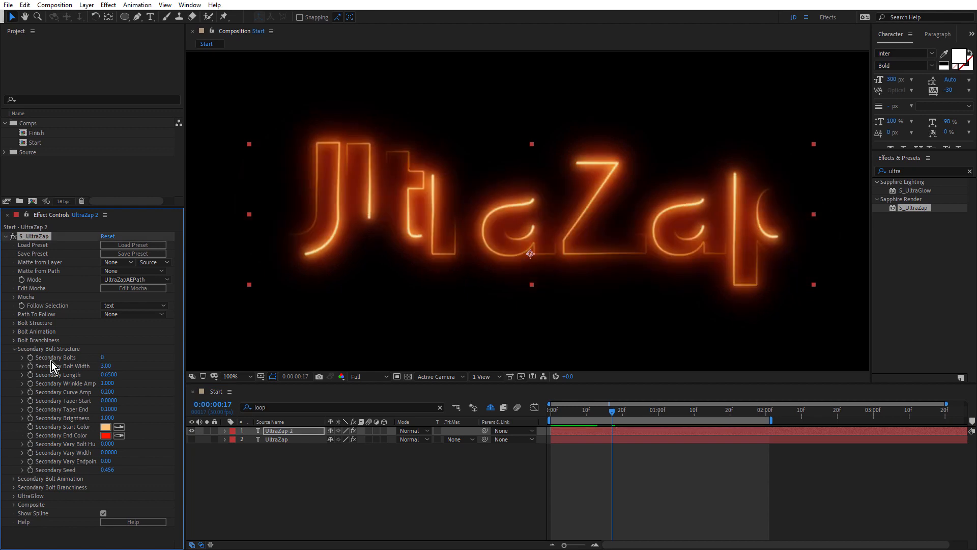
left_click(14, 350)
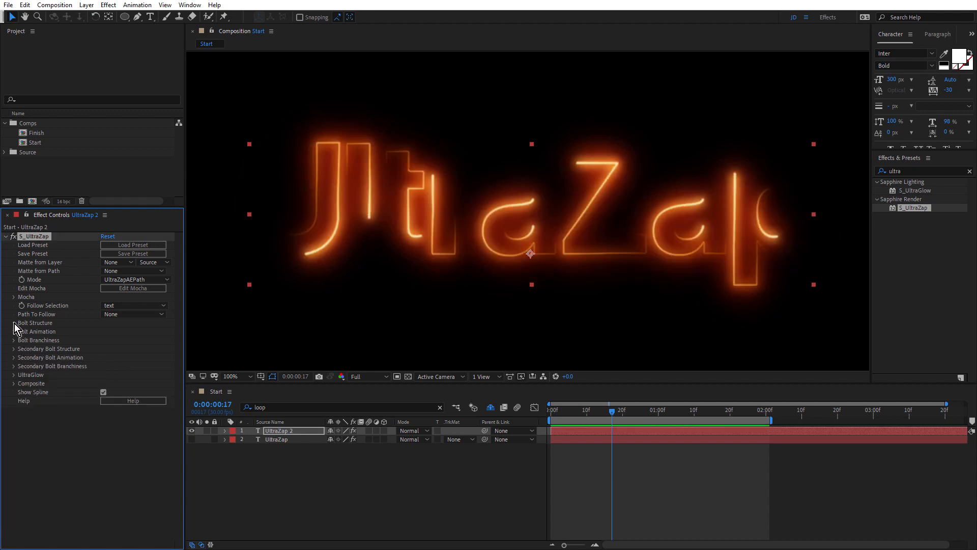
Set the Bolt Width to 10 and the Bolt Length to 0.06 on the UltraZap 2 layer.
left_click(15, 323)
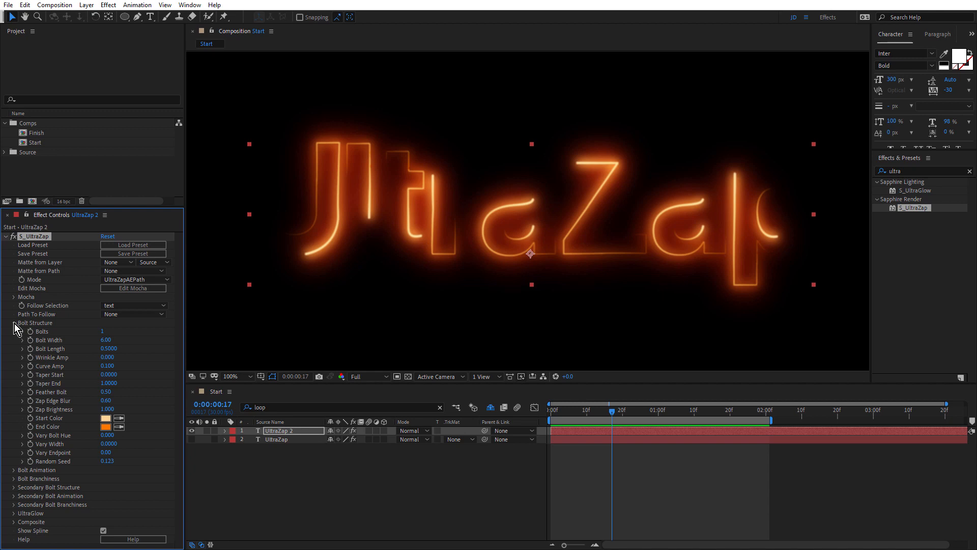
left_click(107, 340)
type("10")
key("Return")
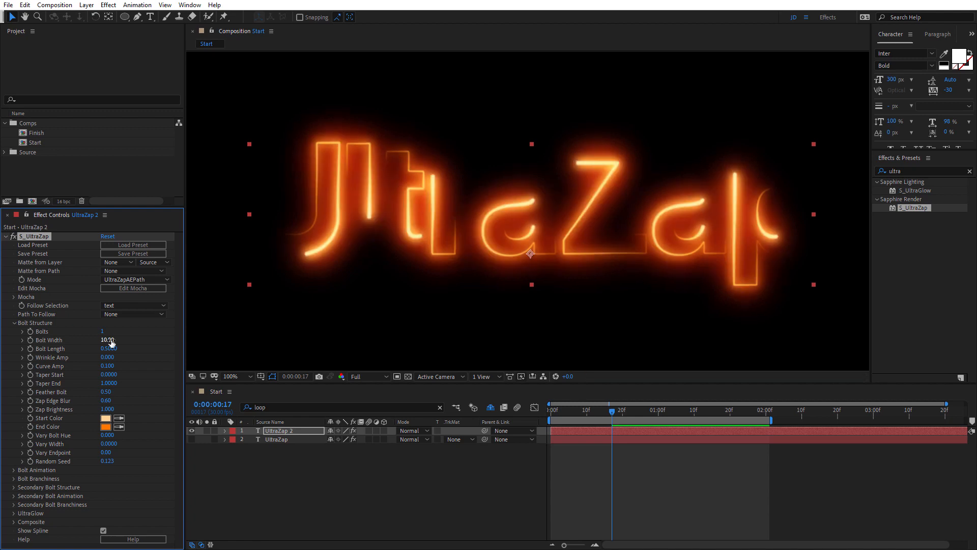
left_click(109, 349)
type(".06")
key("Return")
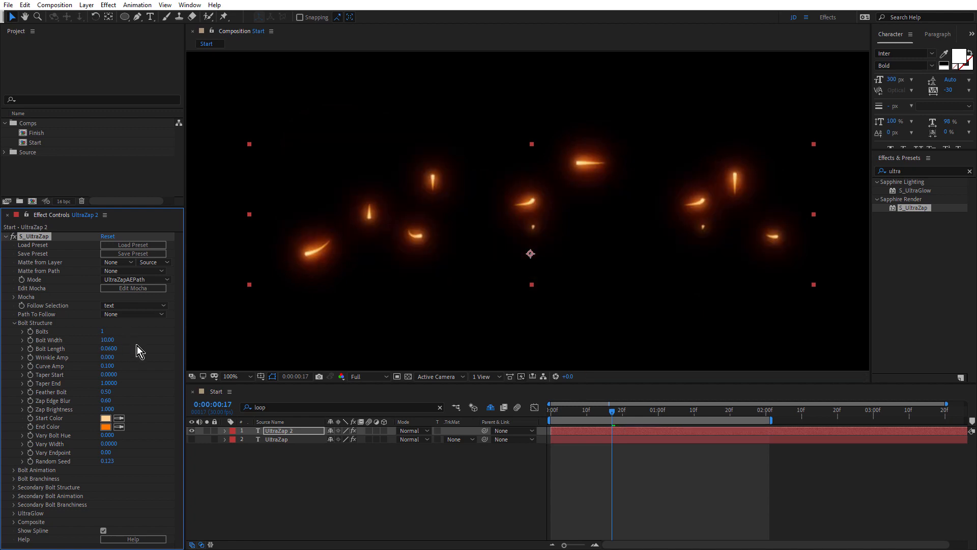
Set the Wrinkle Amp to 1.05 and inspect the wrinkled bolts up close.
left_click(107, 358)
type("1.5")
key("Return")
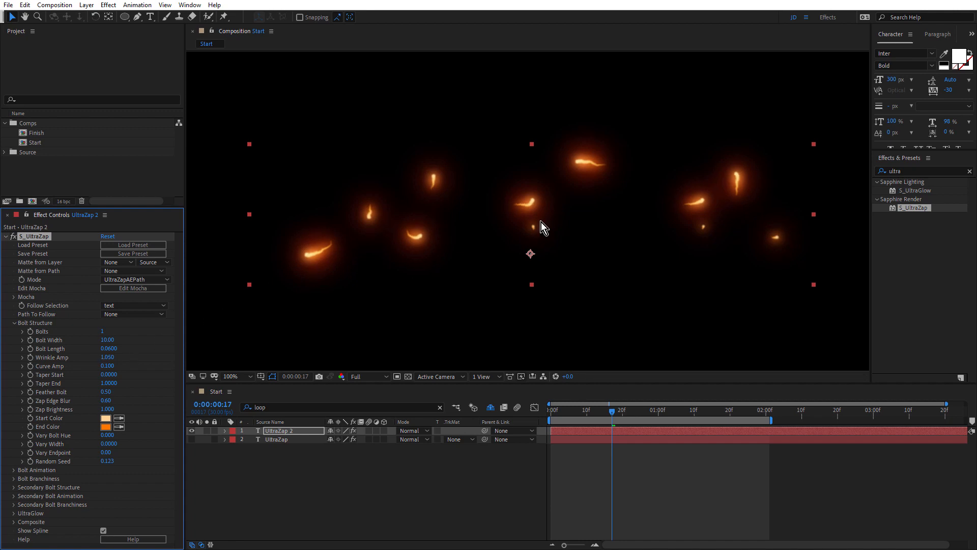
scroll(584, 167, "up", 1)
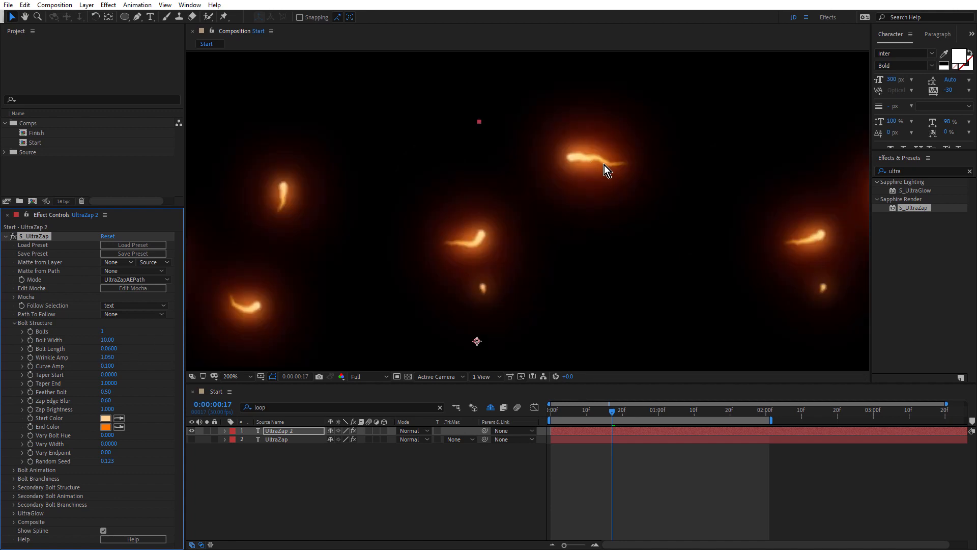
scroll(604, 165, "down", 1)
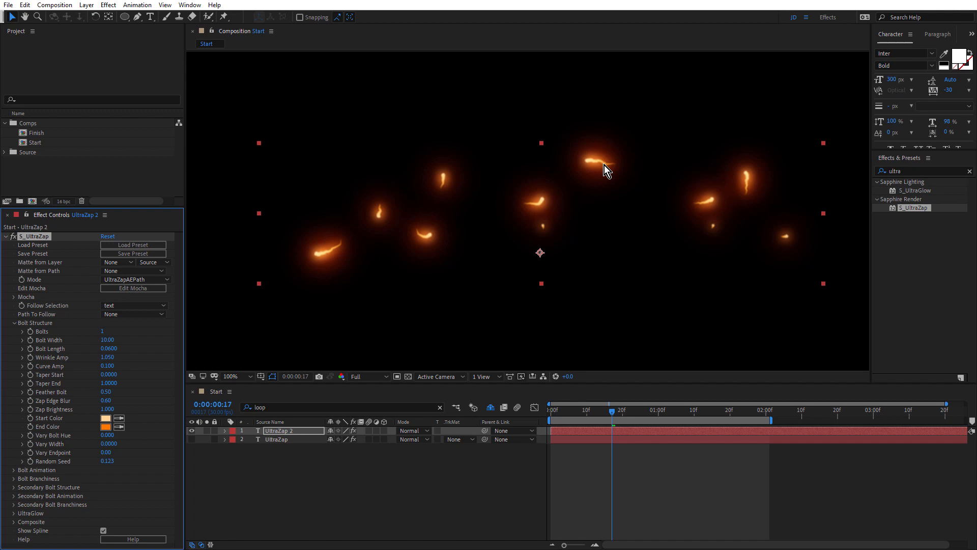
Change the bolt's Start Color to pale cream EEDFC9 and its End Color to red FF0600.
left_click(106, 419)
left_click(424, 162)
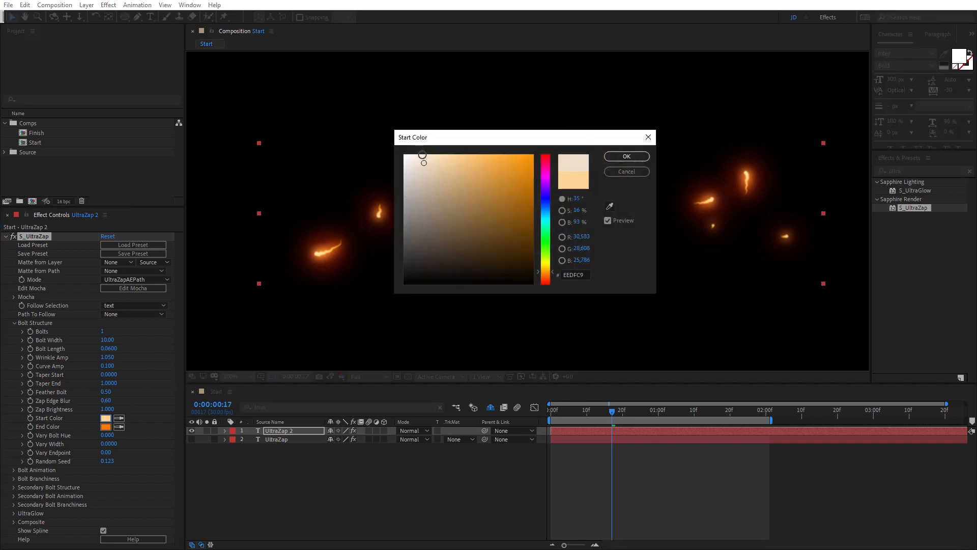
left_click(622, 158)
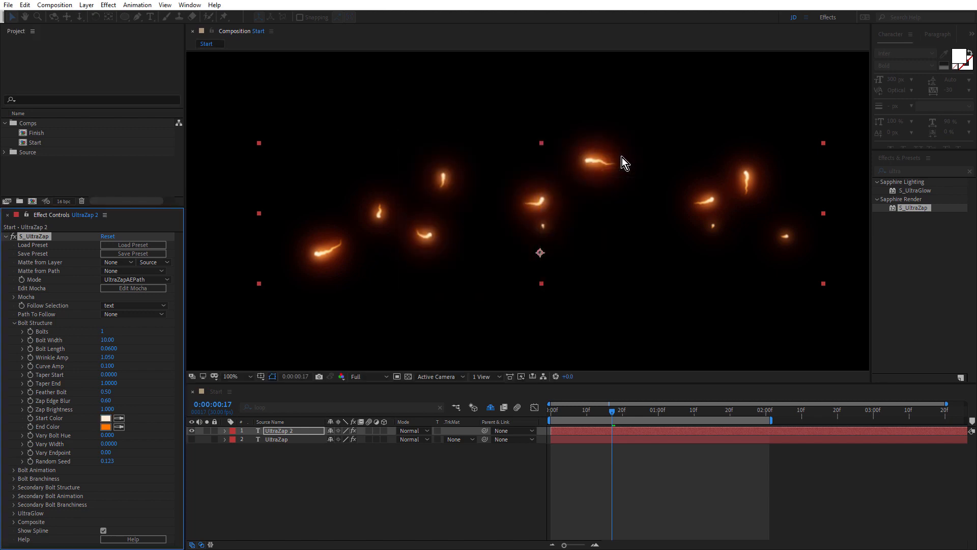
left_click(108, 427)
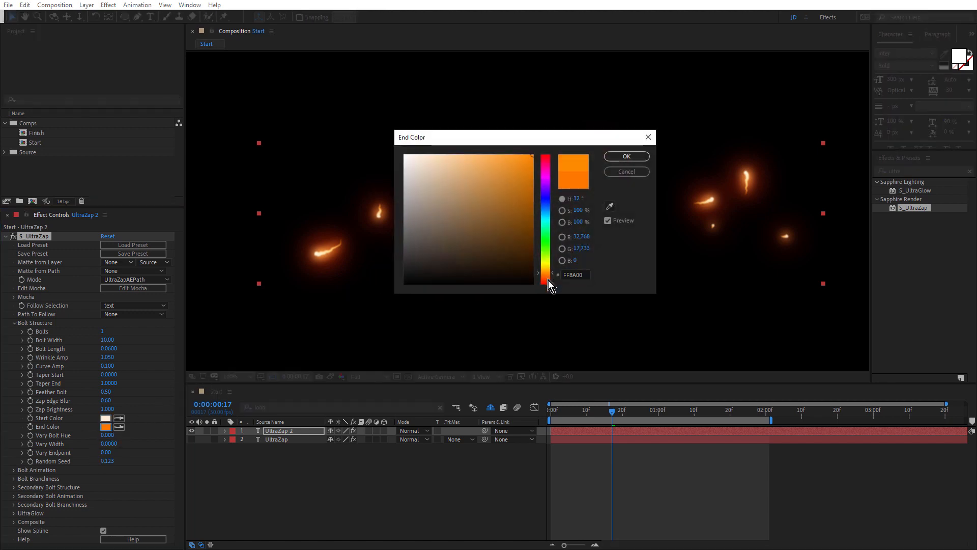
left_click_drag(548, 280, 549, 284)
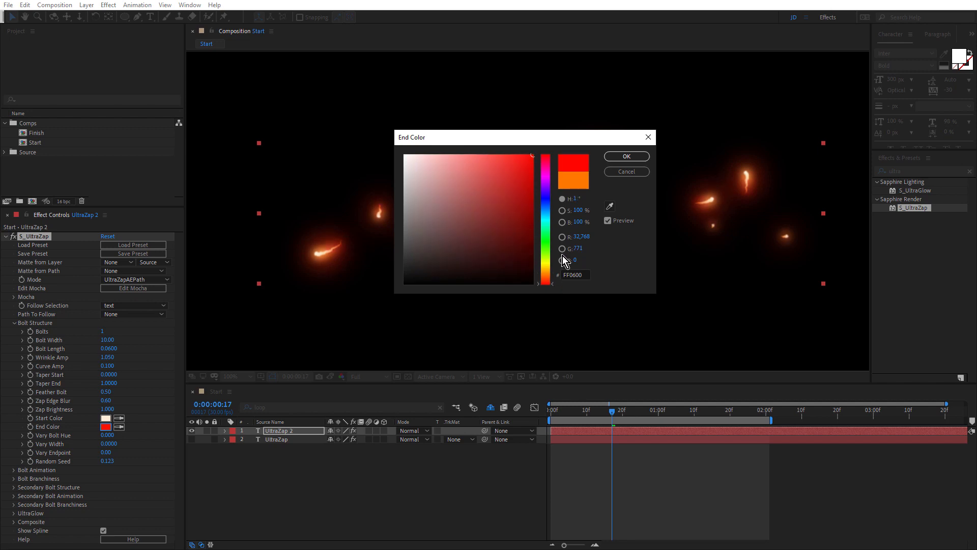
left_click(628, 157)
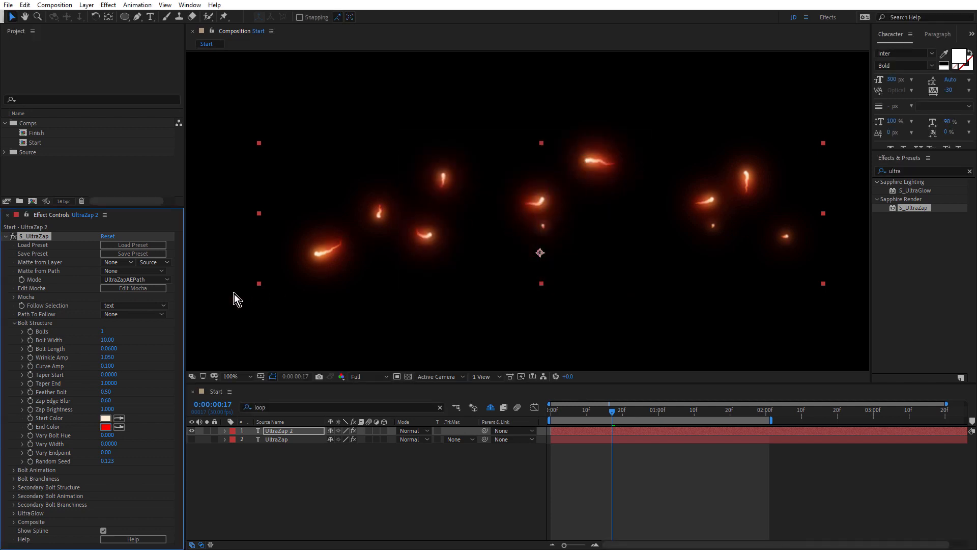
Set the UltraGlow's Glow Brightness to 4 and Glow Width to 4.
left_click(15, 324)
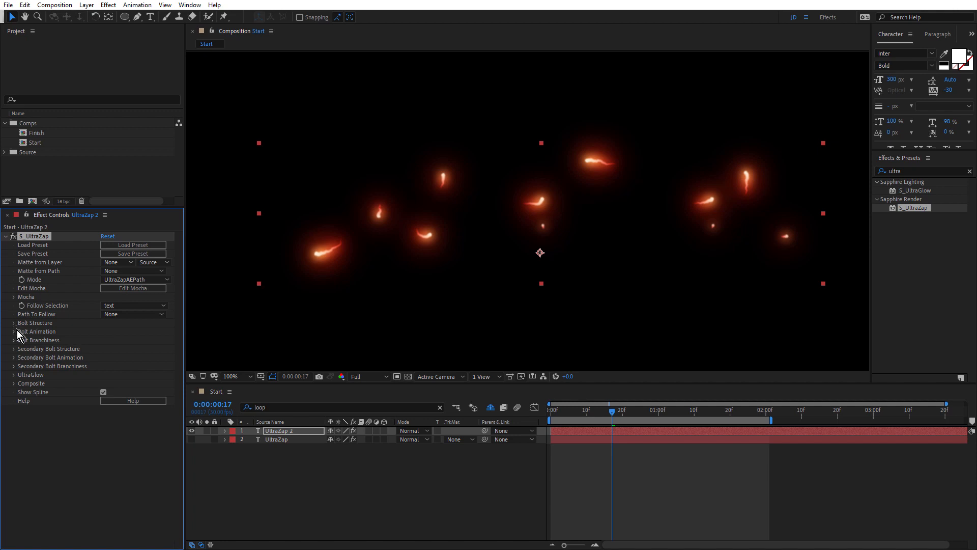
left_click(14, 375)
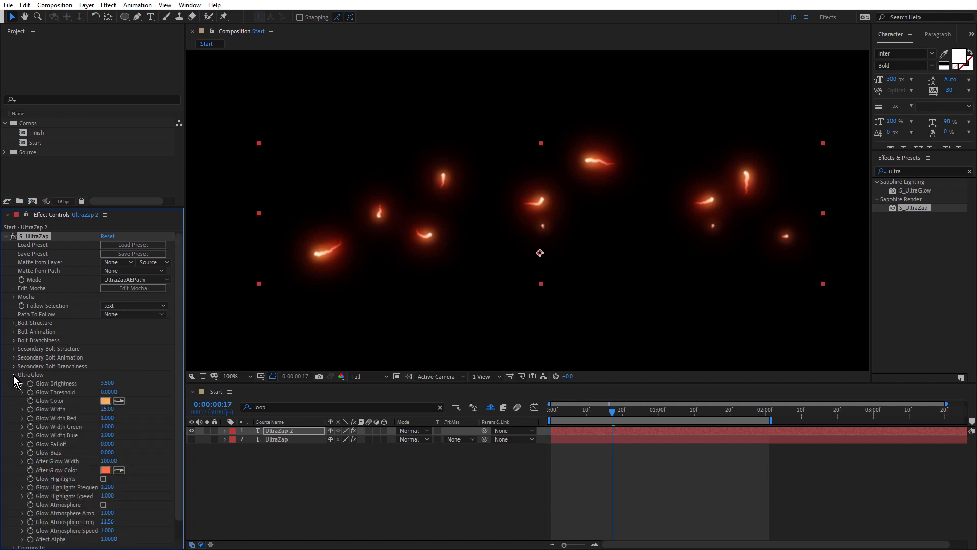
left_click(111, 384)
type("4")
key("Return")
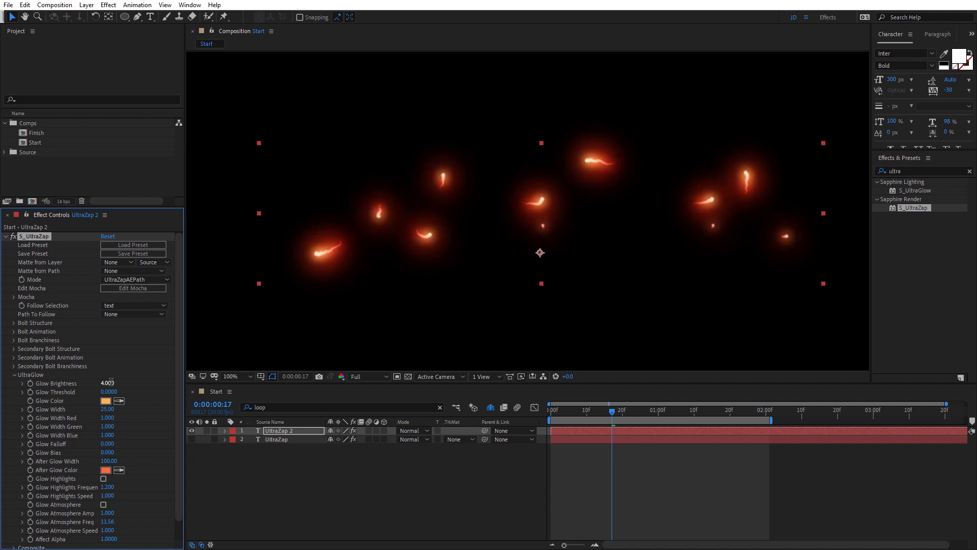
left_click(107, 410)
type("4")
key("Return")
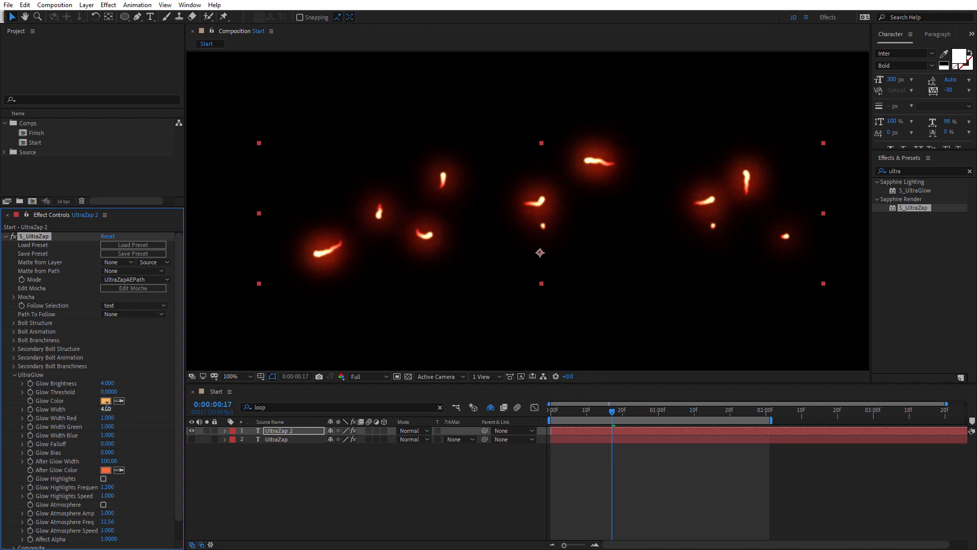
Enable Glow Atmosphere and raise the Glow Atmosphere Amp to about 1.31.
scroll(426, 236, "up", 4)
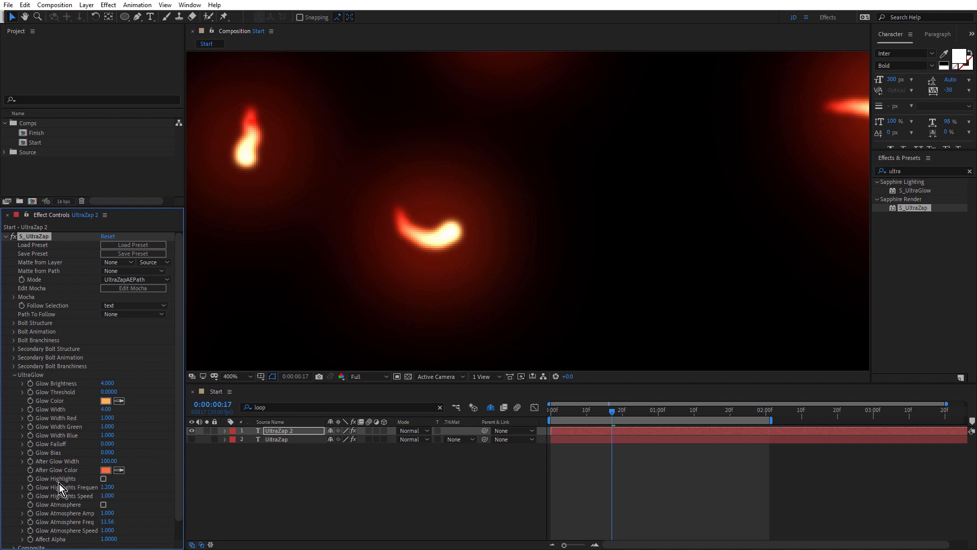
left_click(104, 504)
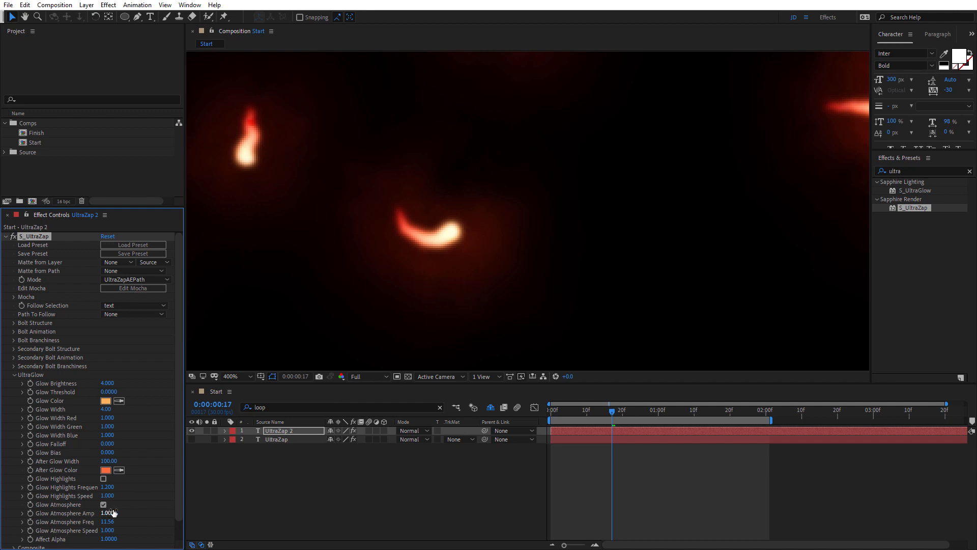
left_click_drag(114, 513, 128, 513)
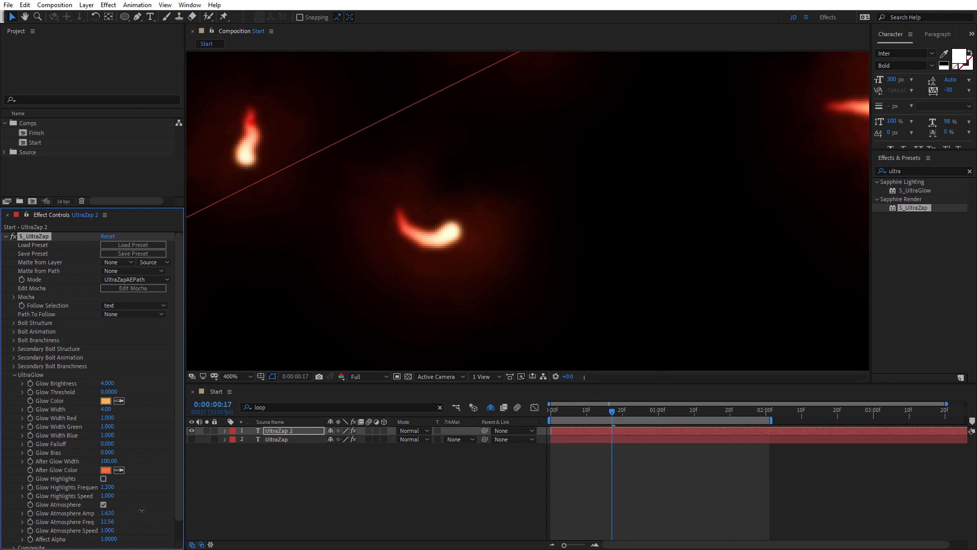
left_click_drag(147, 510, 104, 514)
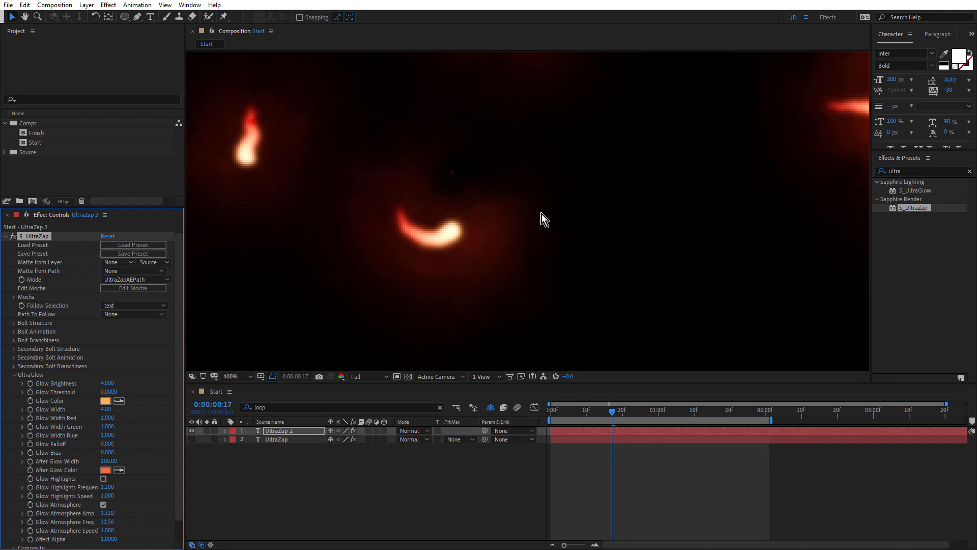
scroll(533, 216, "down", 4)
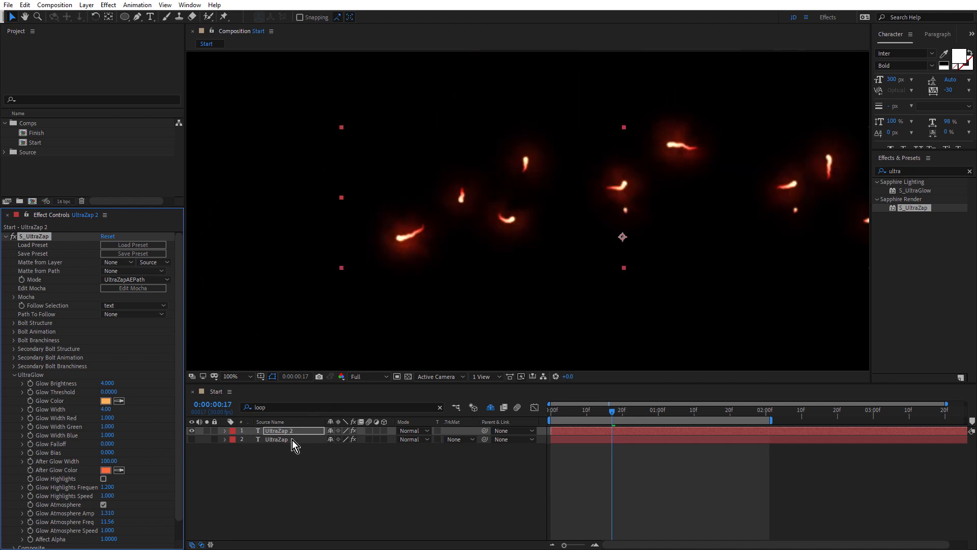
Show the original UltraZap layer, set the UltraZap 2 layer's blending mode to Add, and preview the combined animation.
left_click(192, 440)
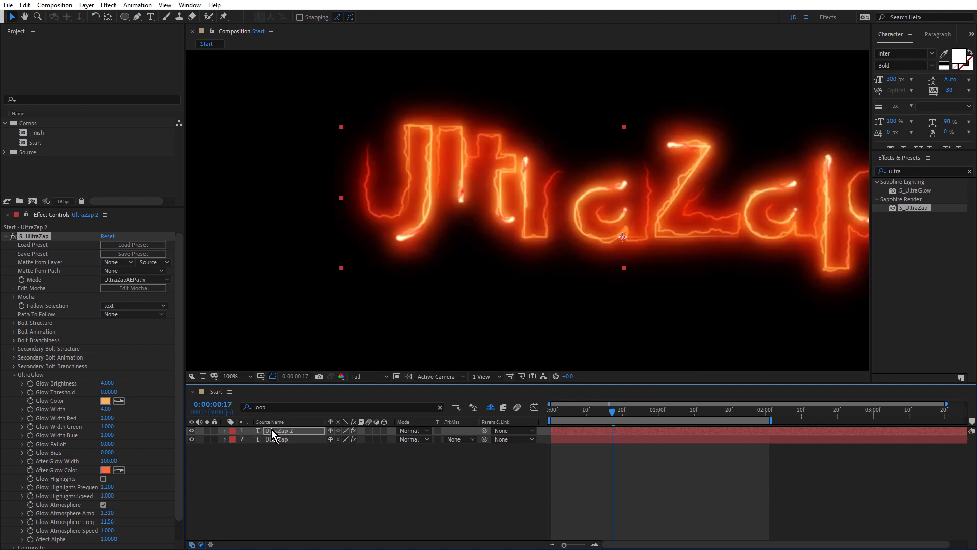
left_click(271, 430)
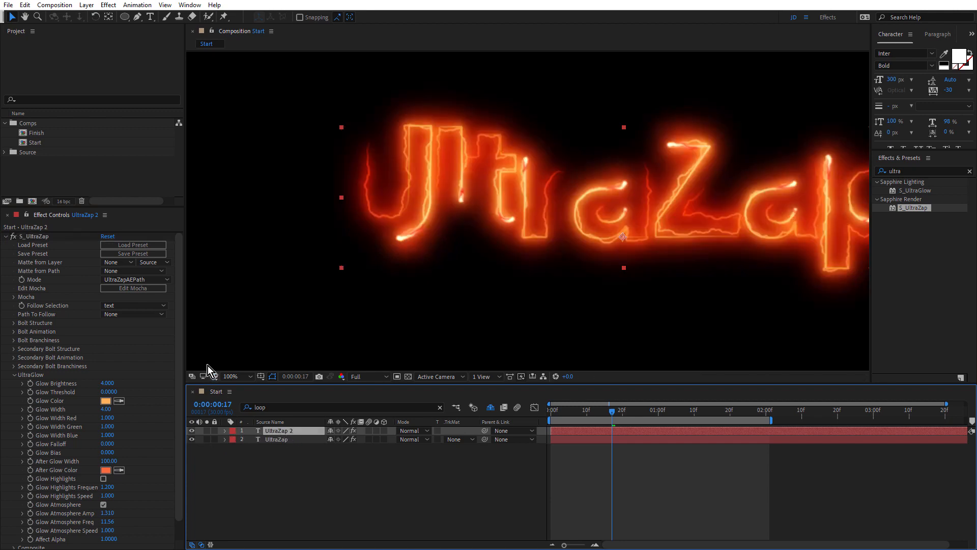
scroll(175, 493, "down", 2)
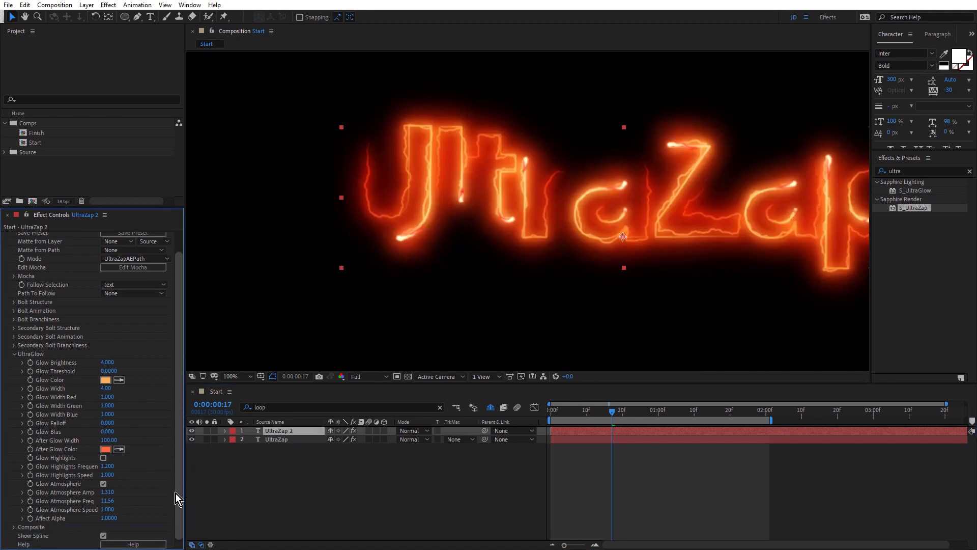
left_click(427, 431)
left_click(480, 210)
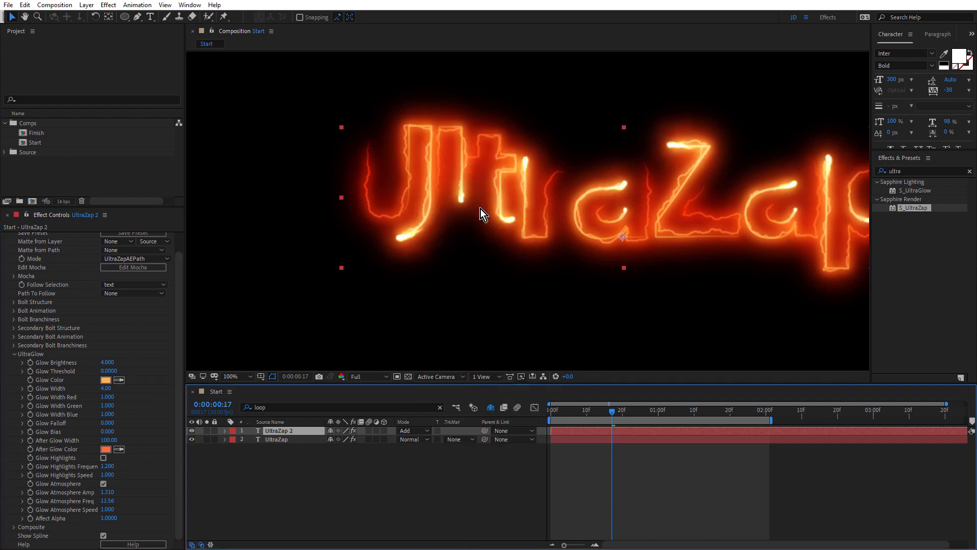
key("grave")
key("space")
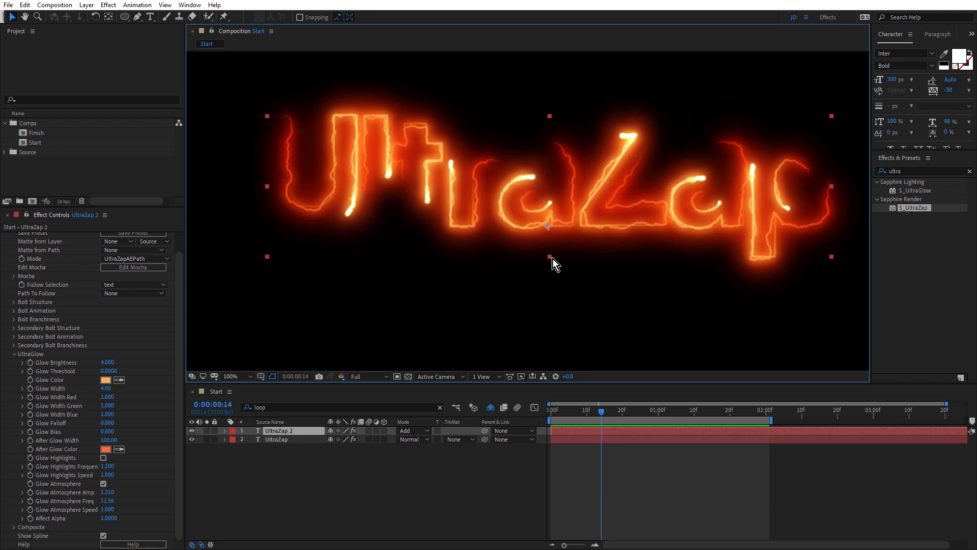
Set the original UltraZap layer's Composite Combine option to Screen and hide the UltraZap 2 layer.
left_click(280, 439)
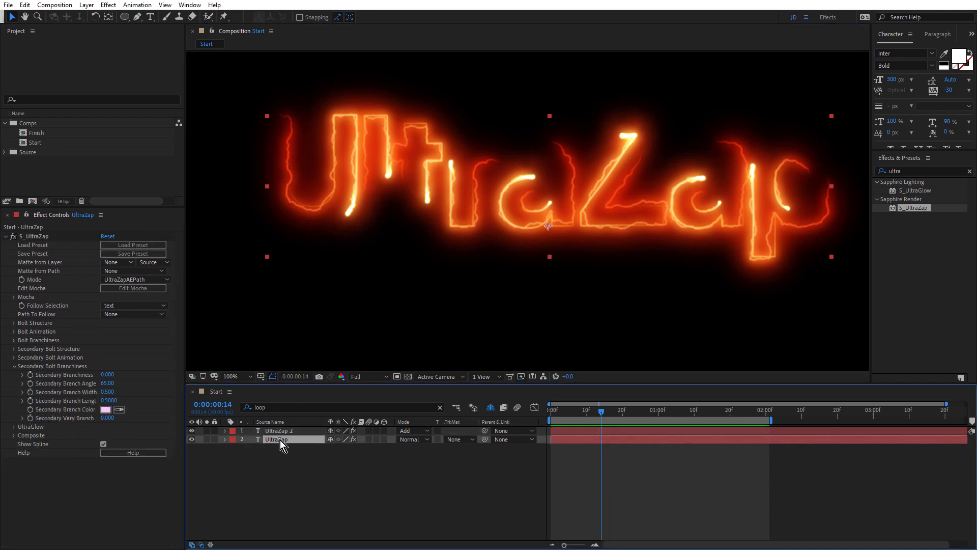
left_click(14, 437)
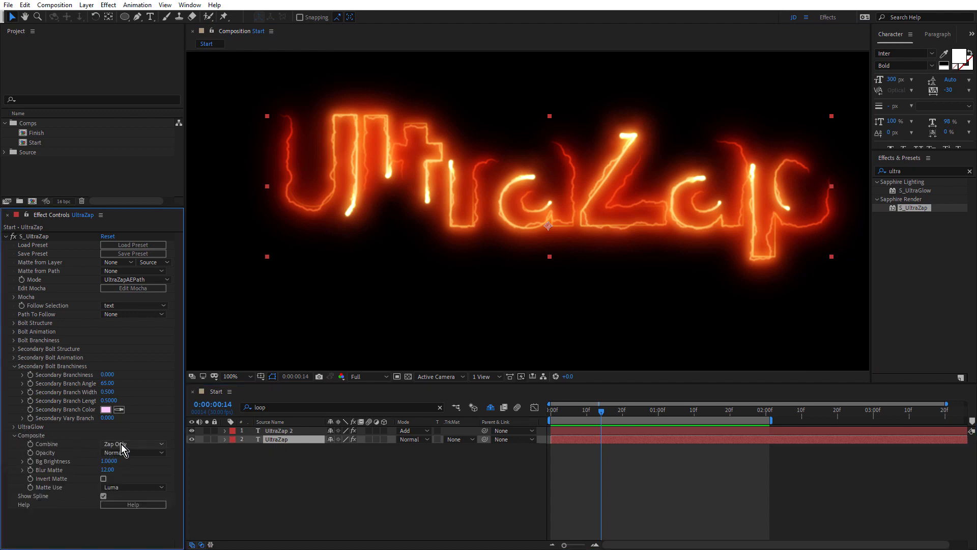
left_click(121, 444)
left_click(144, 461)
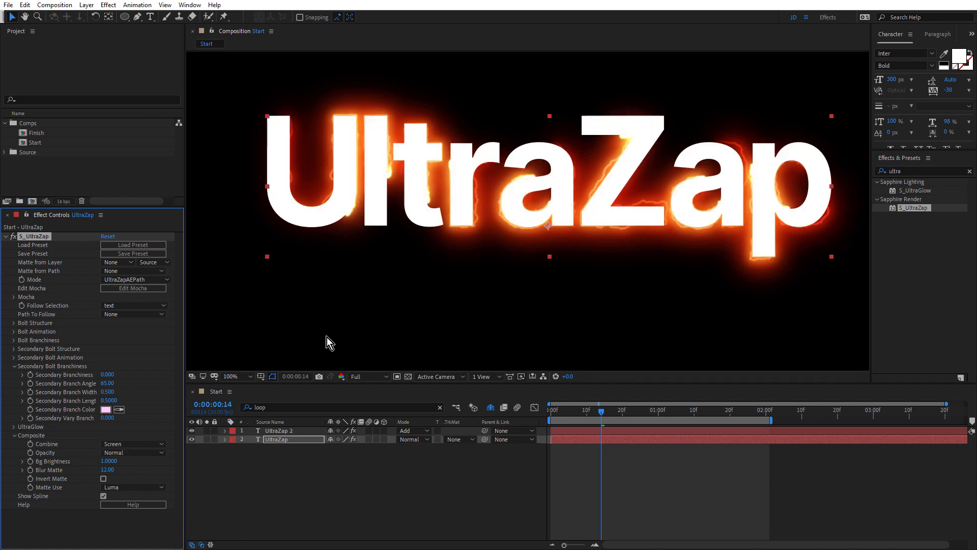
left_click(193, 430)
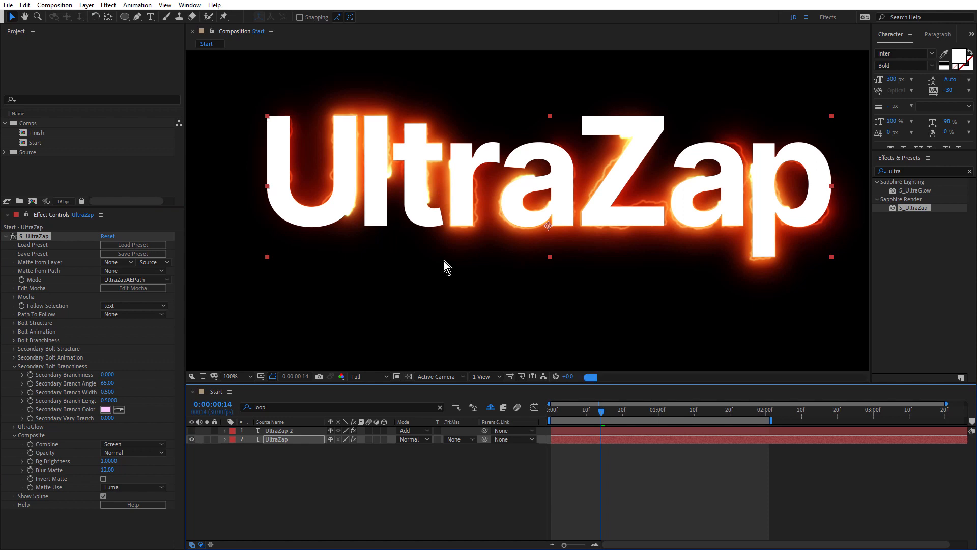
Apply the RoughenGradGrungeBevelShadow.ffx animation preset to the UltraZap layer and collapse all of its effects.
left_click(6, 237)
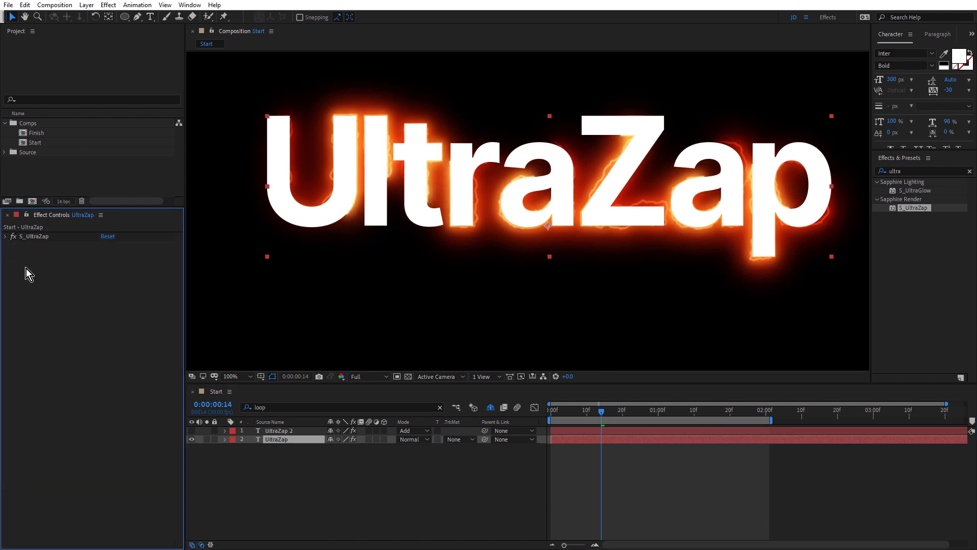
left_click(132, 6)
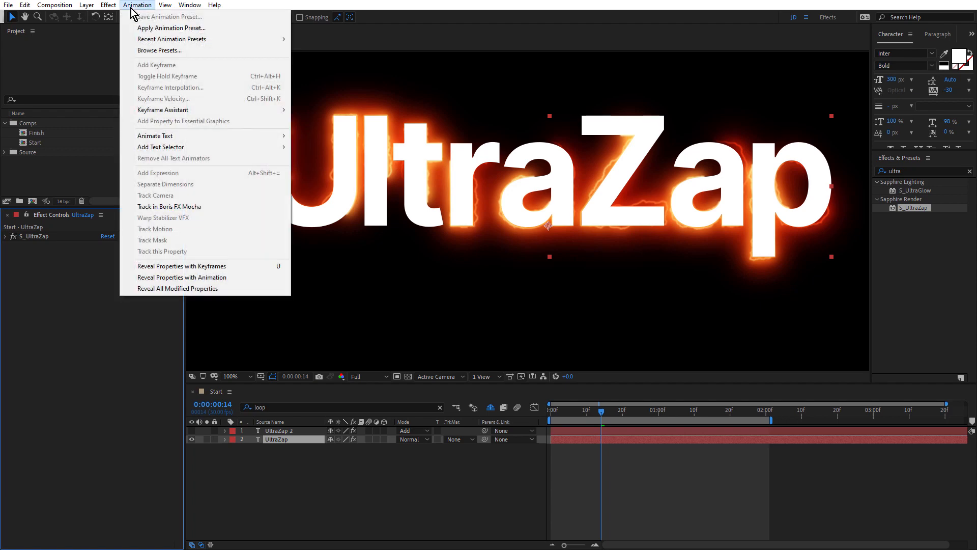
left_click(214, 29)
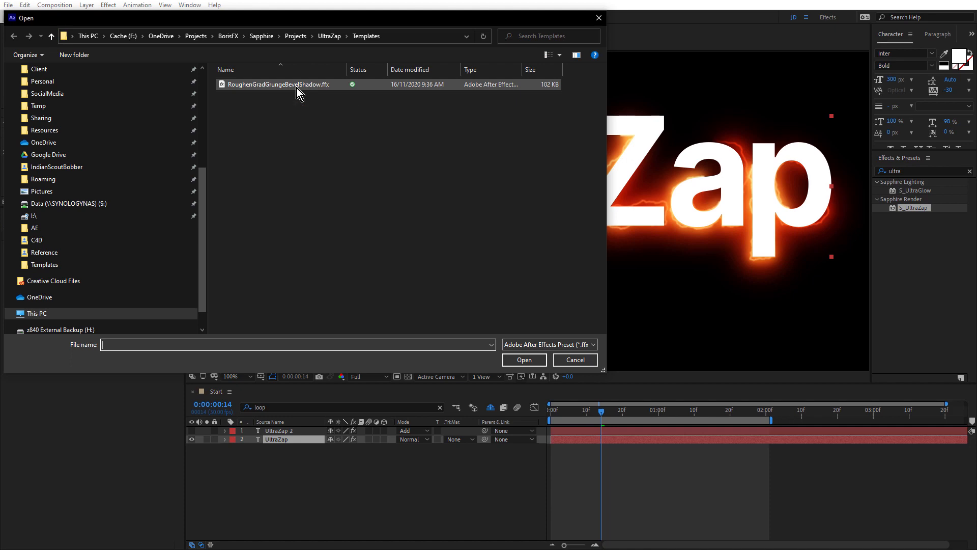
left_click(221, 84)
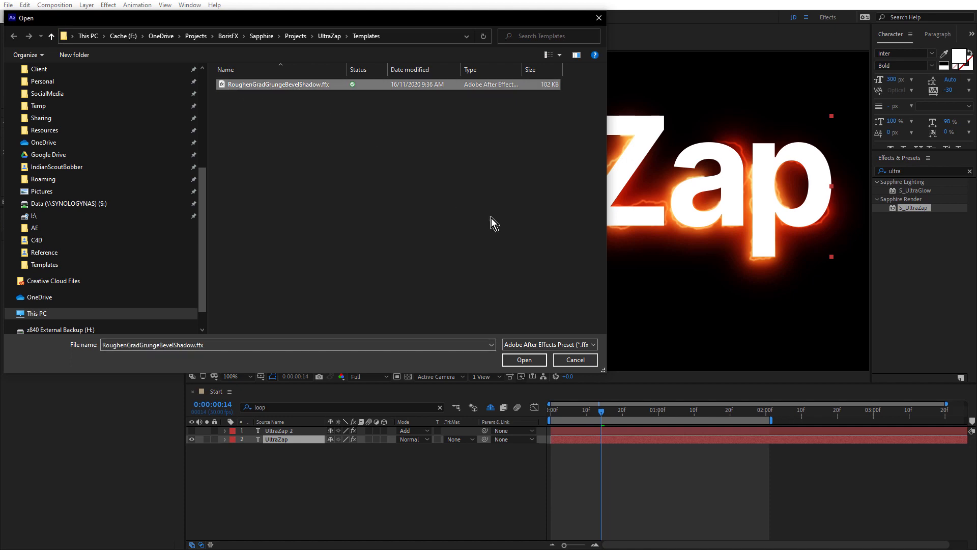
left_click(524, 360)
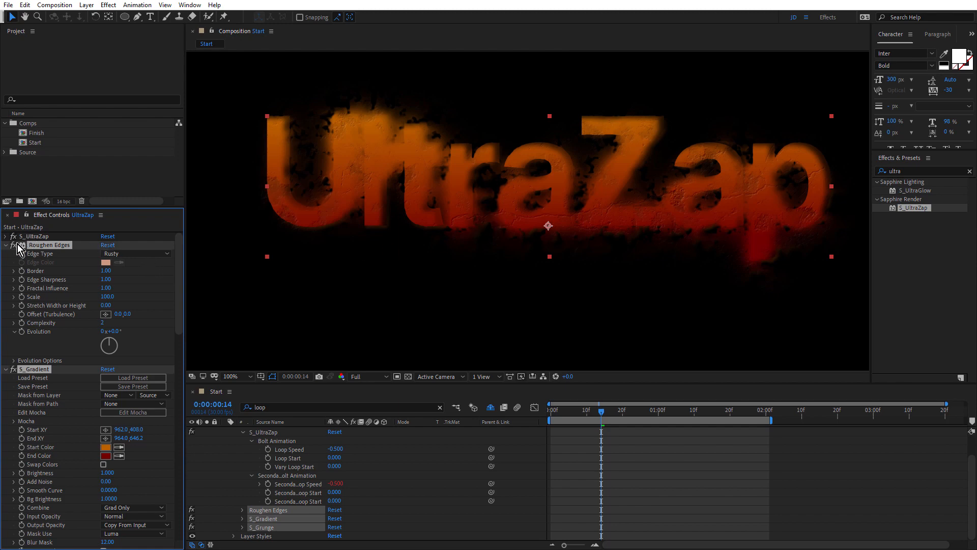
left_click(5, 245, "ctrl")
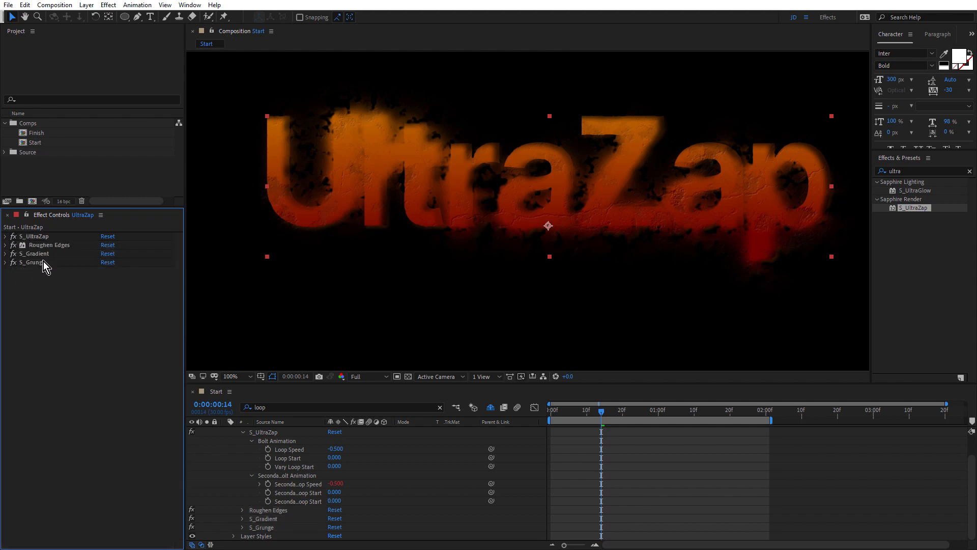
Move S_UltraZap below S_Grunge in the UltraZap layer's effect stack and disable all four effects.
left_click_drag(41, 237, 39, 273)
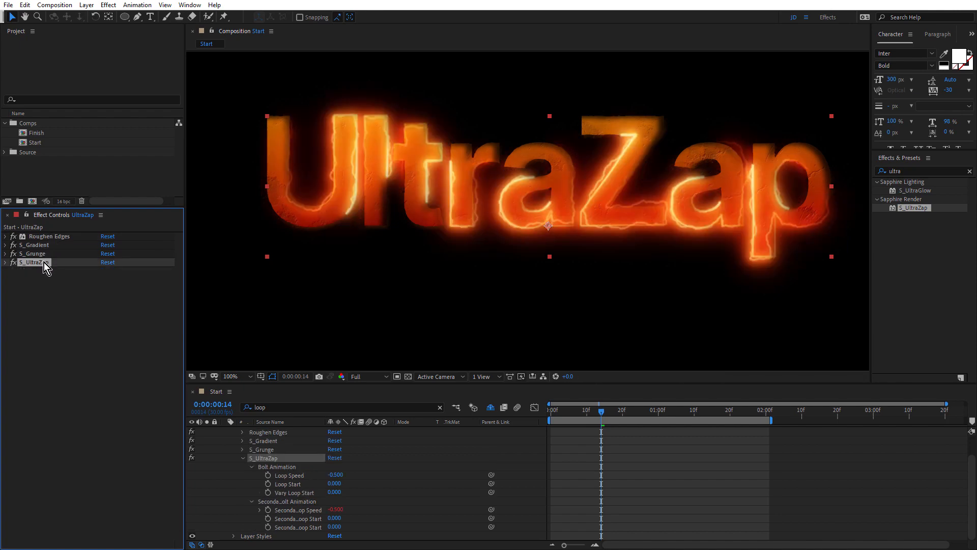
left_click(13, 263)
left_click(14, 246)
left_click(15, 254)
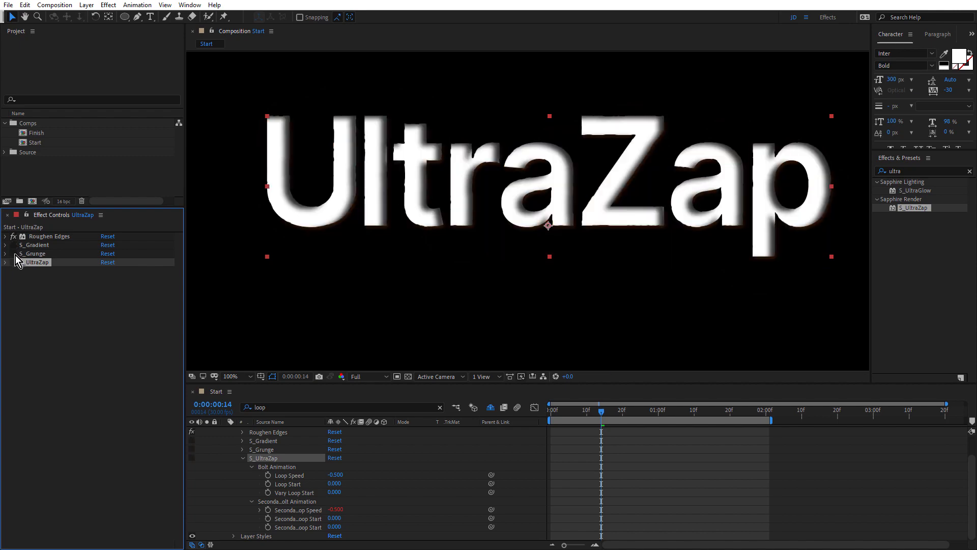
left_click(13, 237)
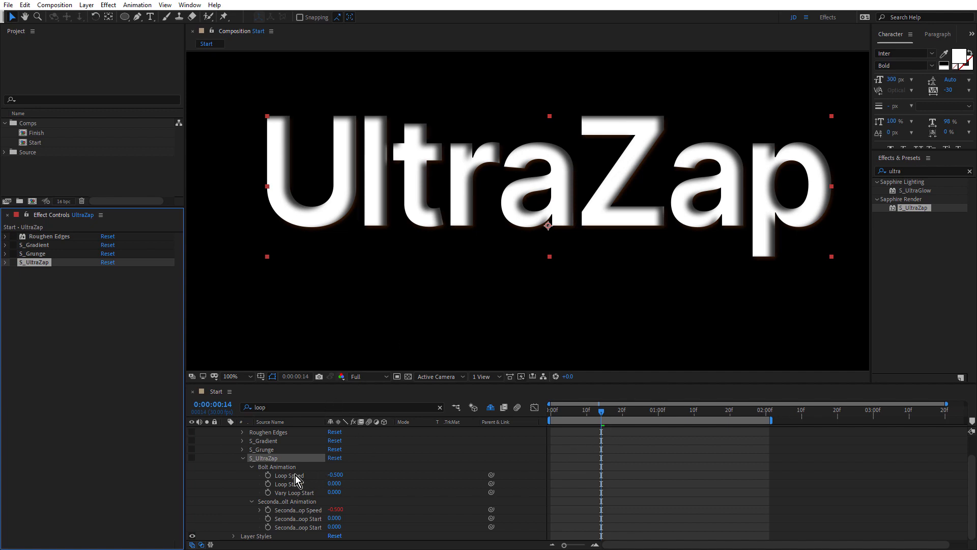
Reveal all modified properties of the UltraZap layer in the timeline.
scroll(264, 448, "up", 2)
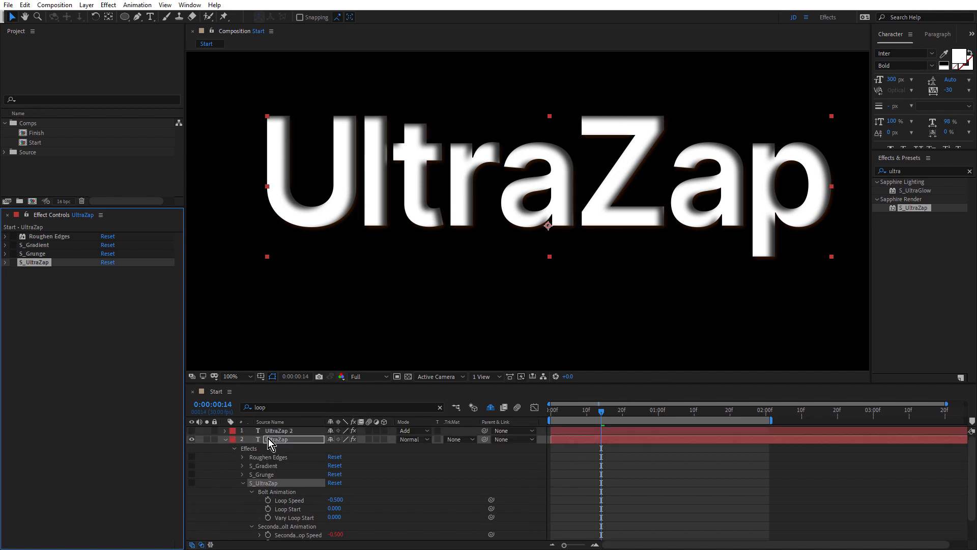
left_click(268, 438)
key("u")
key("u")
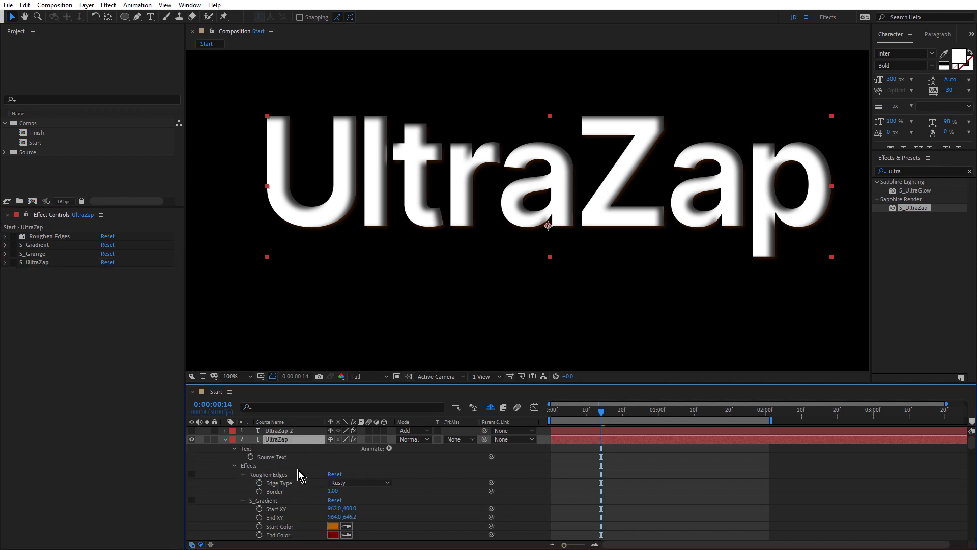
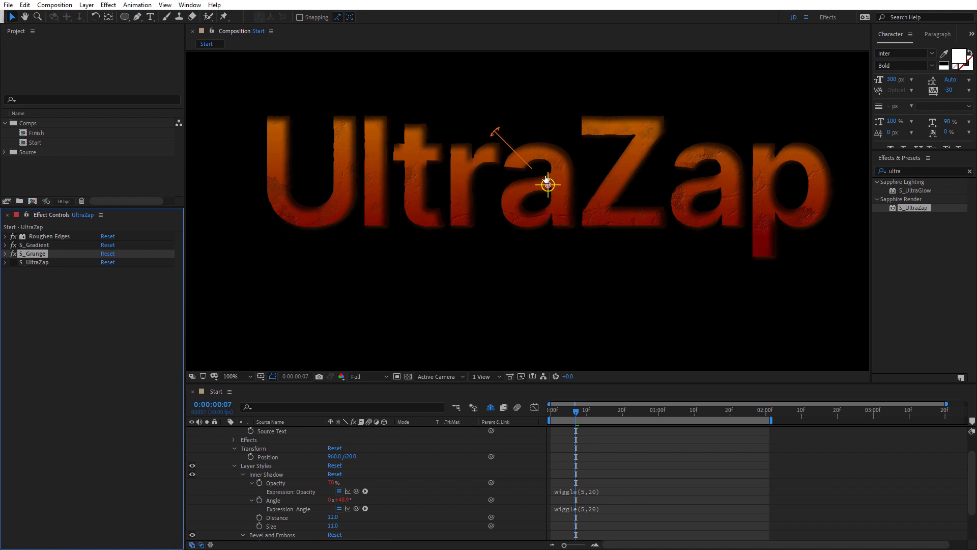
Examine the S_Grunge effect's stamp, frame and emboss settings, and collapse the effect again.
scroll(546, 178, "up", 2)
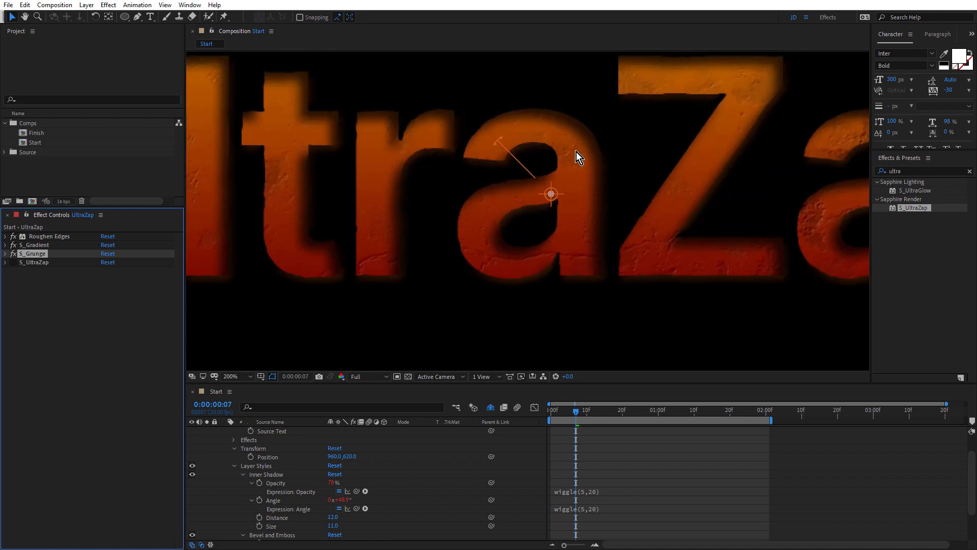
left_click(5, 253)
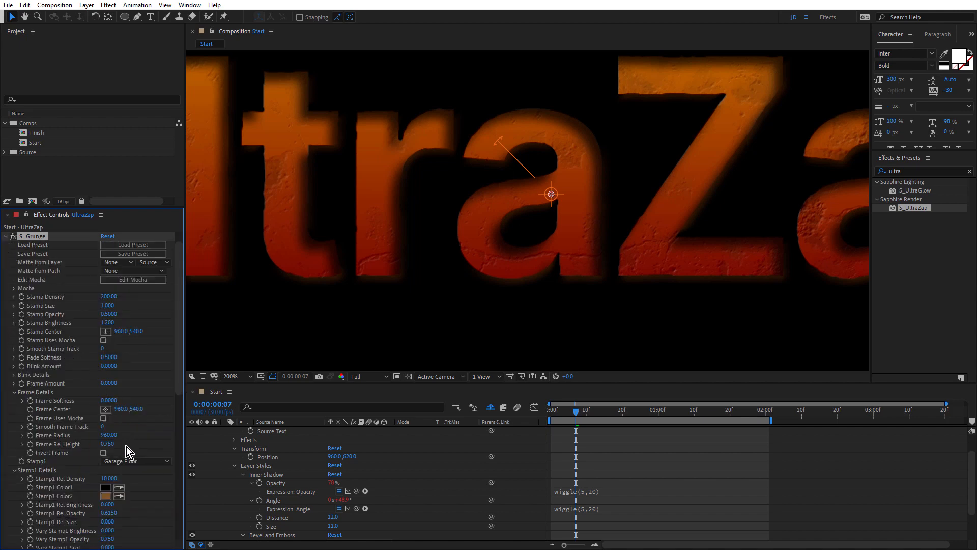
left_click_drag(184, 349, 187, 433)
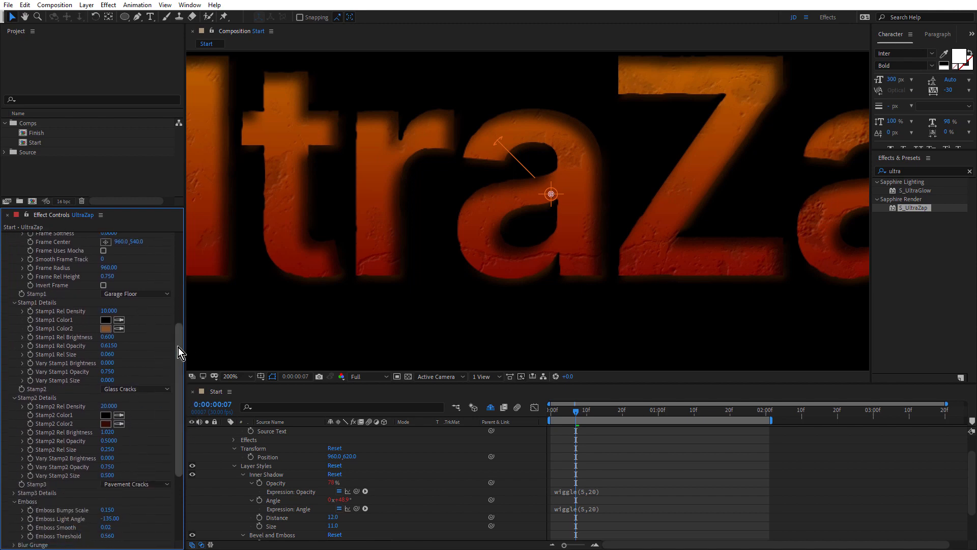
left_click_drag(178, 347, 206, 261)
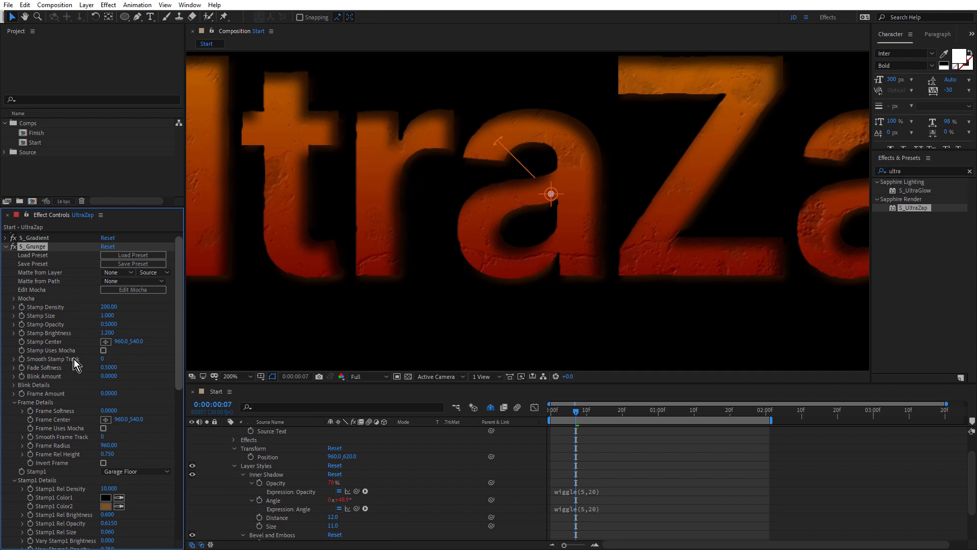
left_click(4, 247, "ctrl")
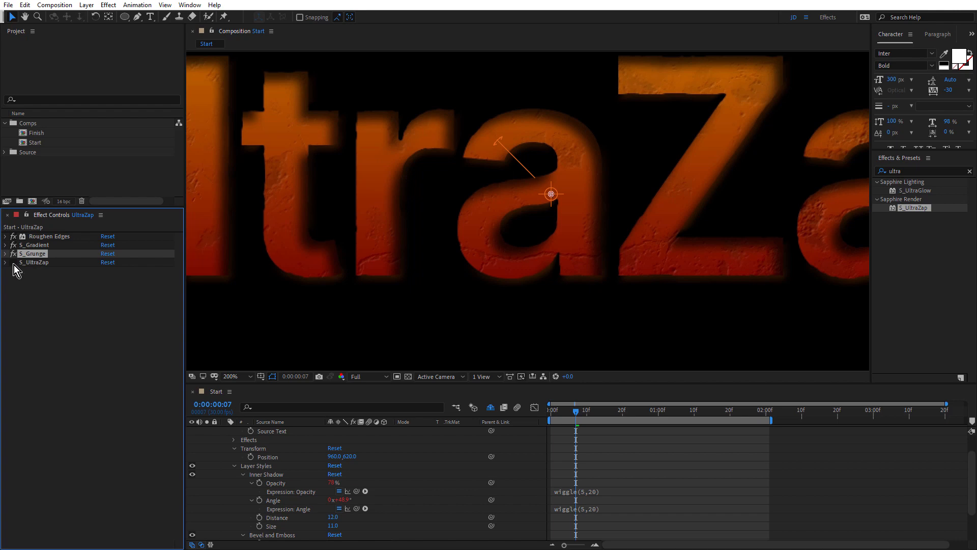
Re-enable the S_UltraZap effect on the UltraZap layer, comparing the text with and without it.
left_click(13, 263)
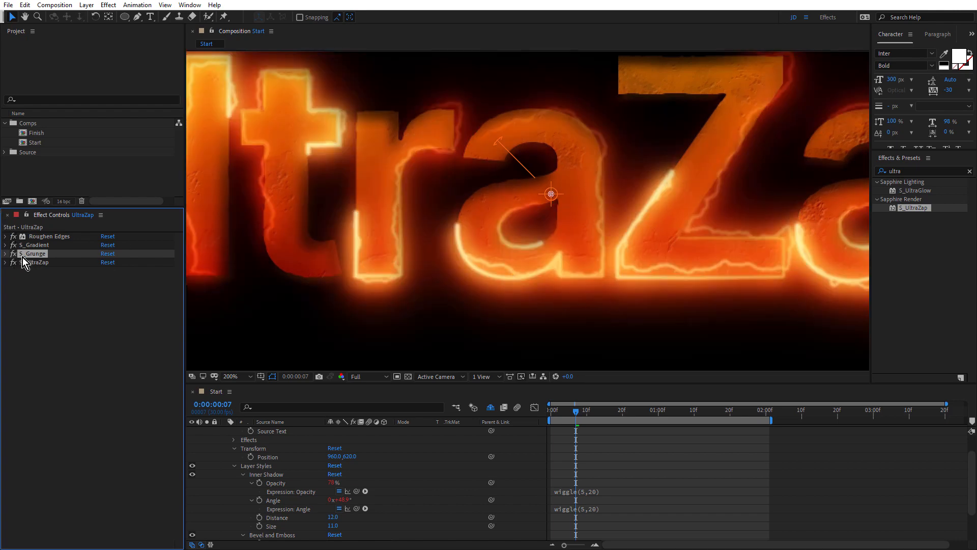
left_click(13, 262)
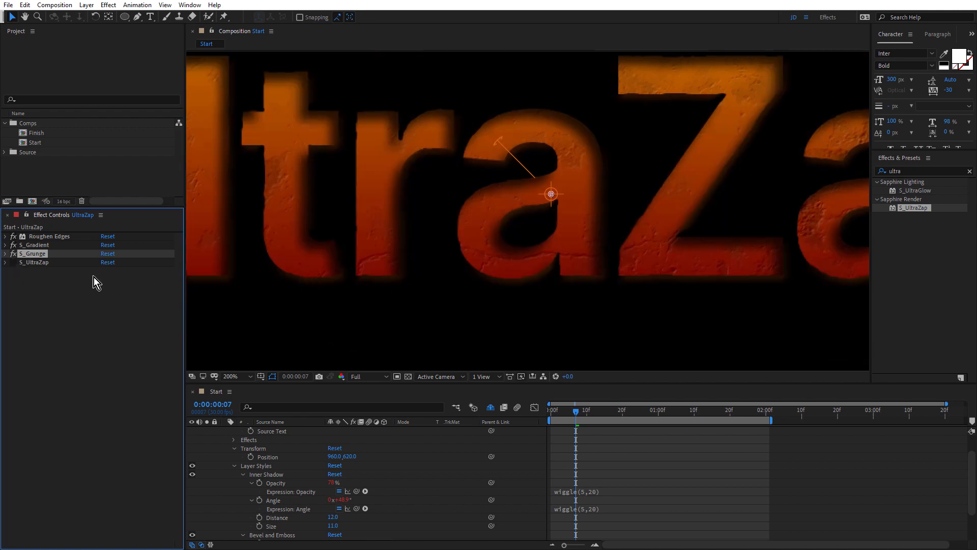
left_click(13, 262)
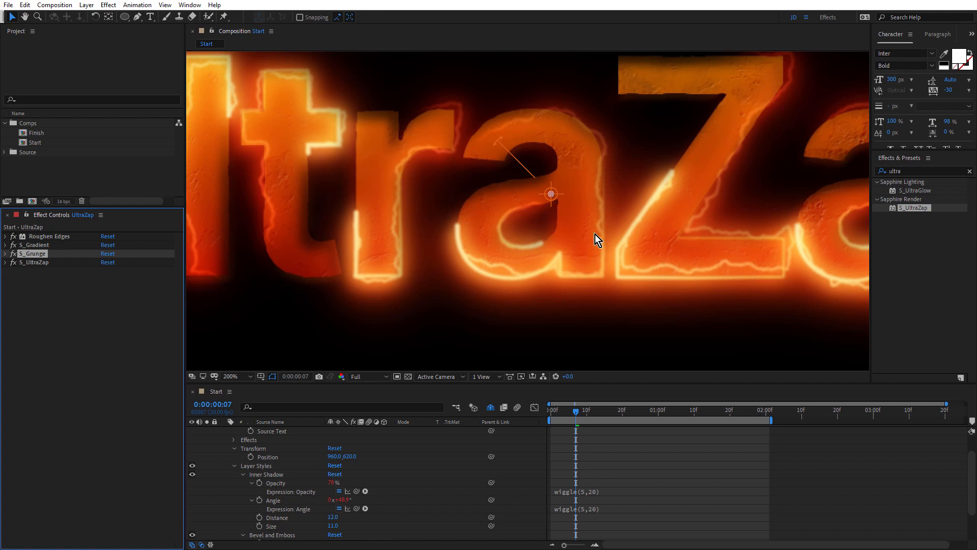
scroll(595, 234, "down", 1)
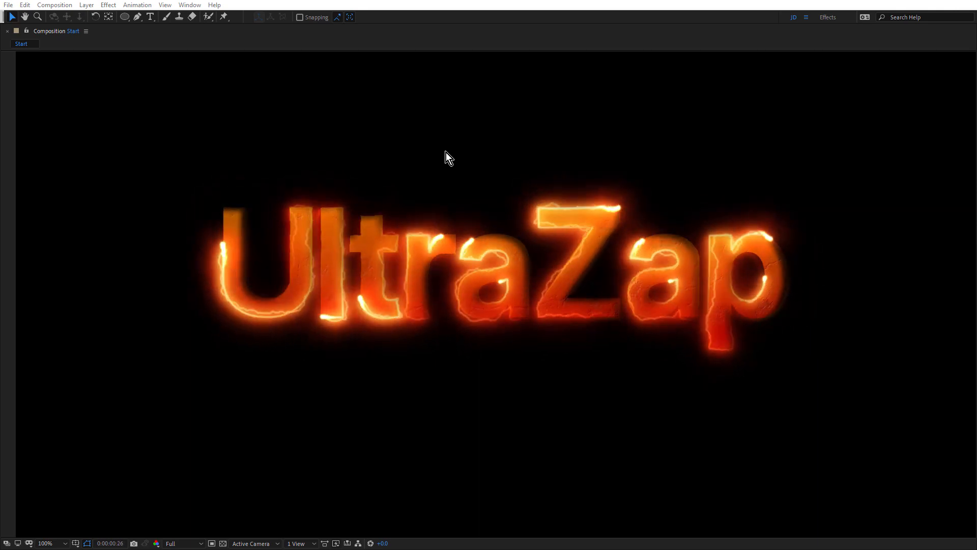
Inspect the glowing text up close in the maximized composition view, restore the workspace layout and deselect the layers.
left_click(527, 250)
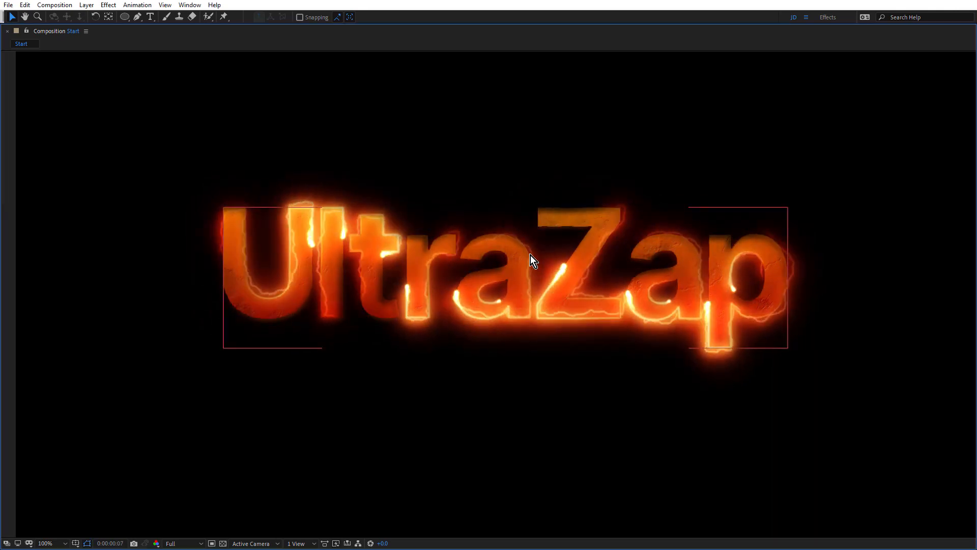
key("period")
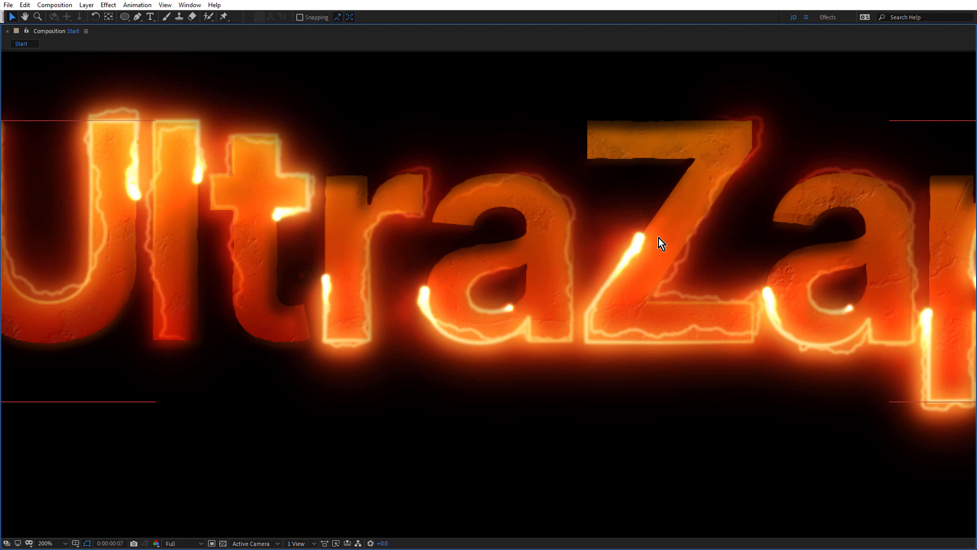
key("slash")
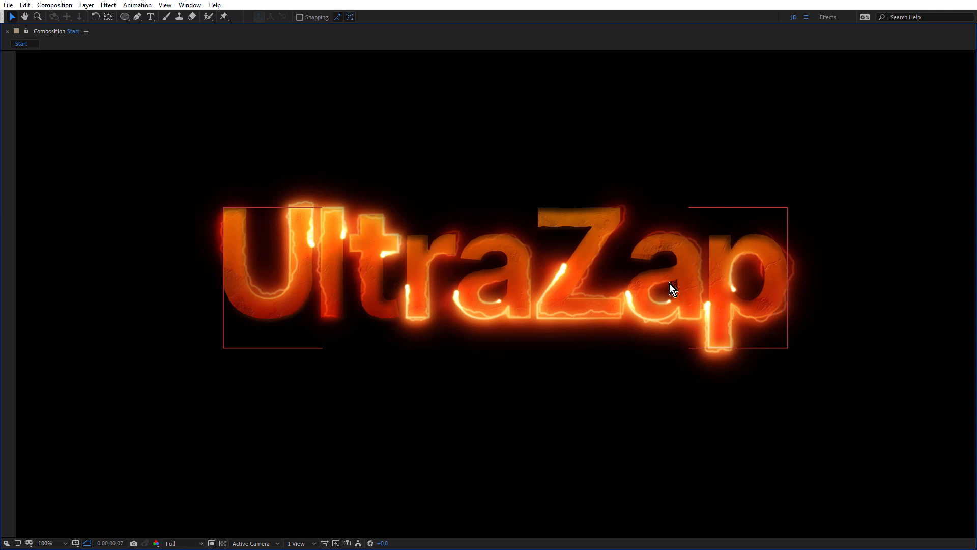
key("grave")
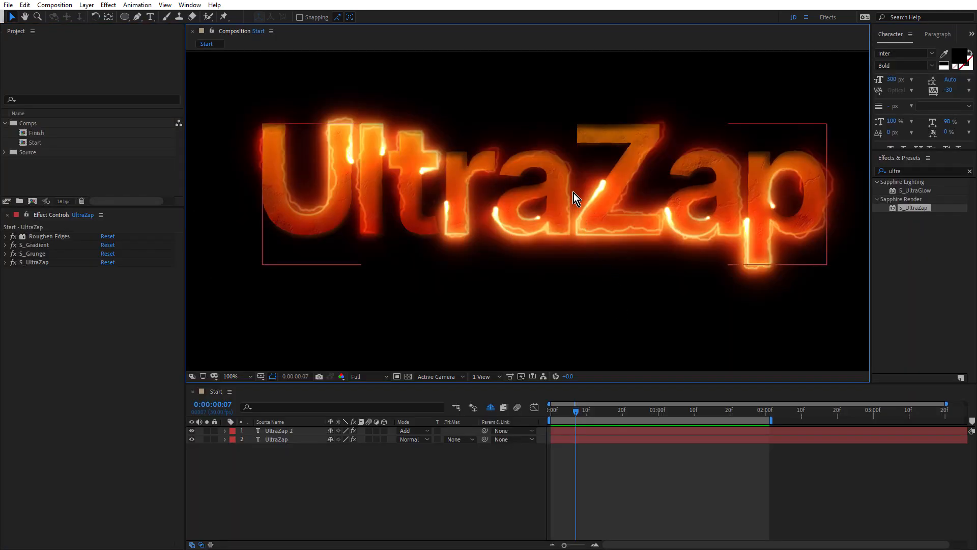
left_click(373, 471)
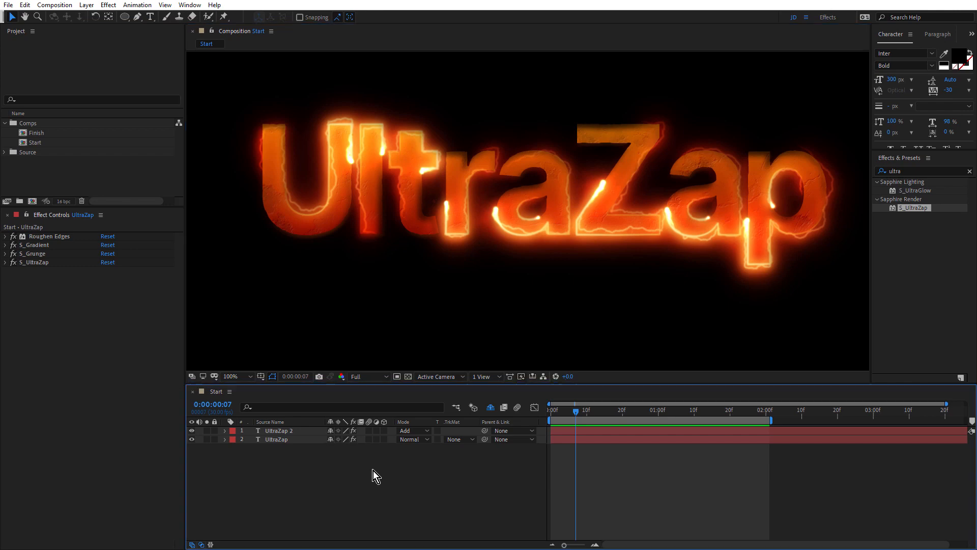
Apply the S_BokehLights effect to the original UltraZap layer and open its preset browser.
left_click(281, 441)
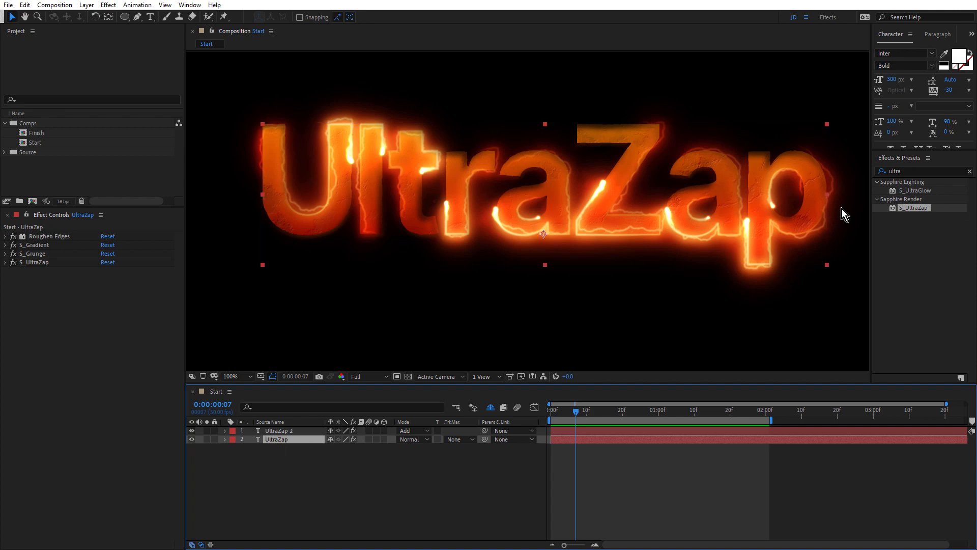
left_click(910, 171)
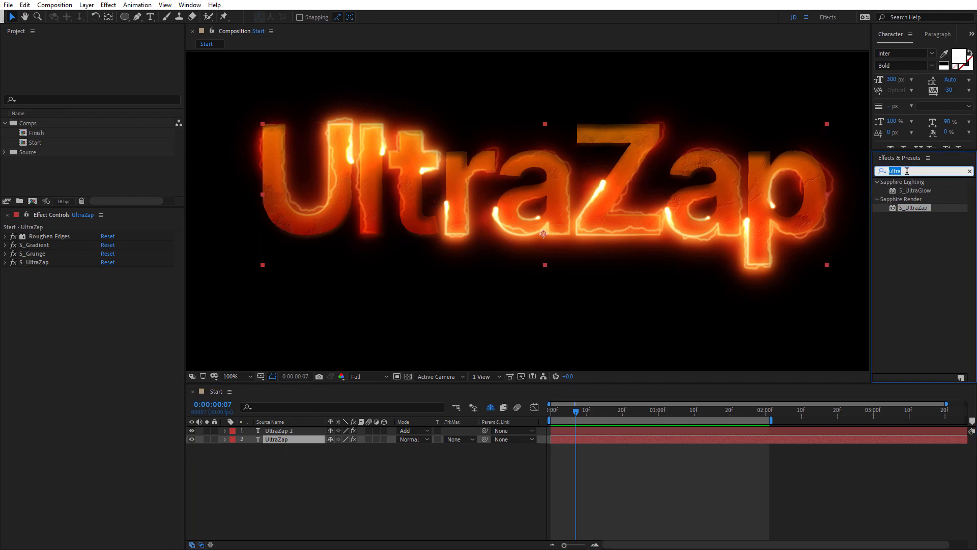
type("boke")
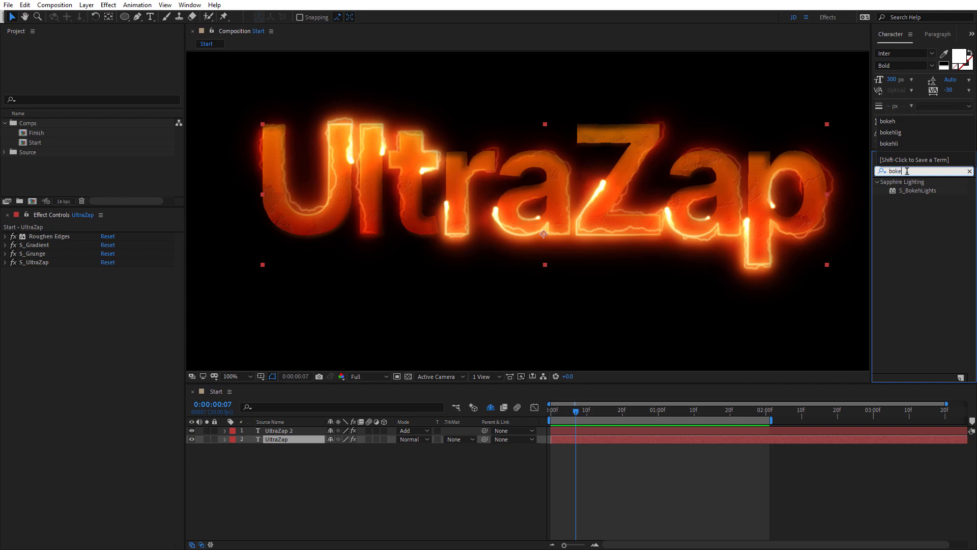
double_click(917, 191)
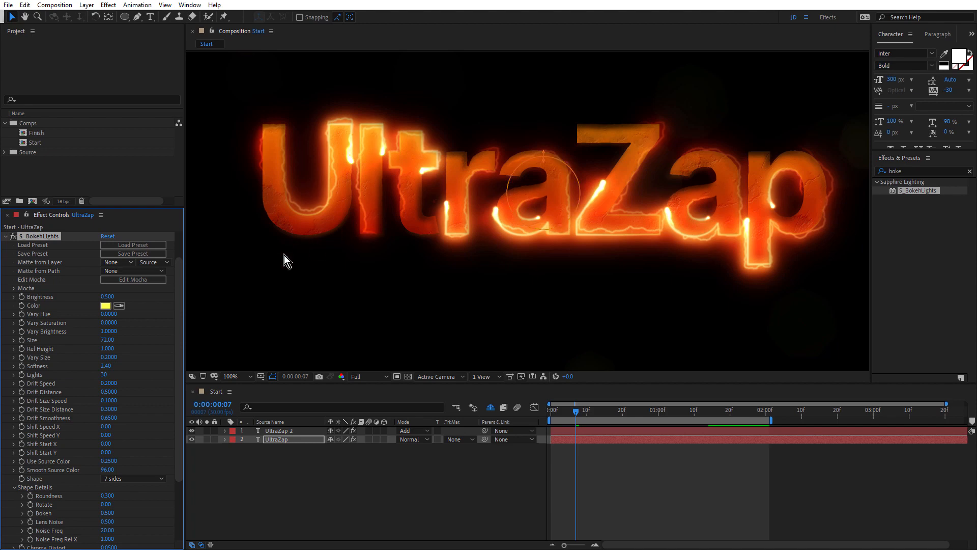
scroll(179, 287, "up", 2)
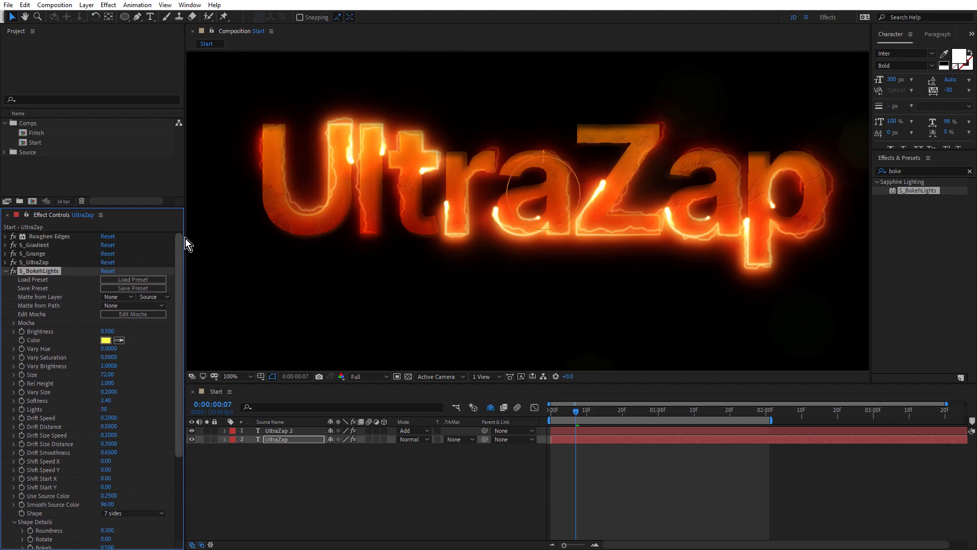
left_click(137, 280)
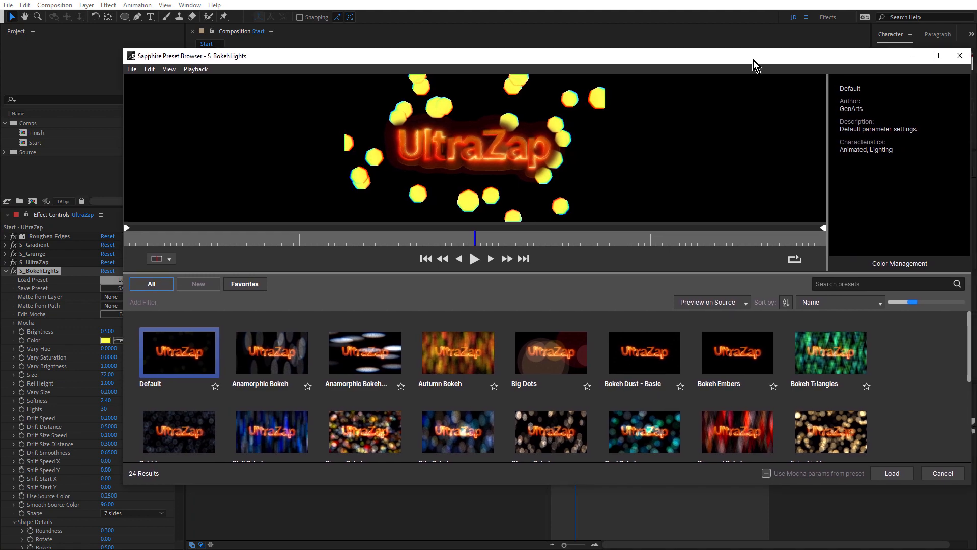
left_click_drag(756, 57, 706, 64)
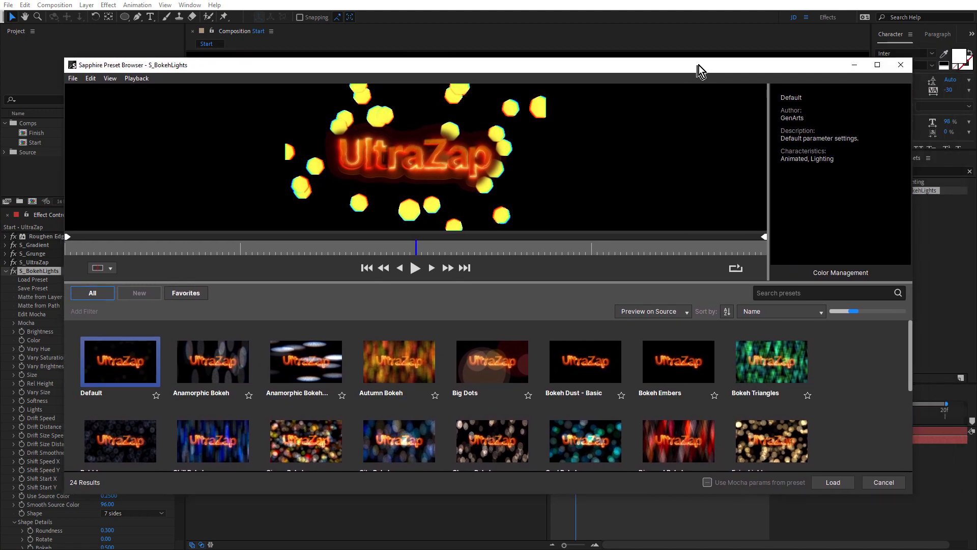
left_click(81, 76)
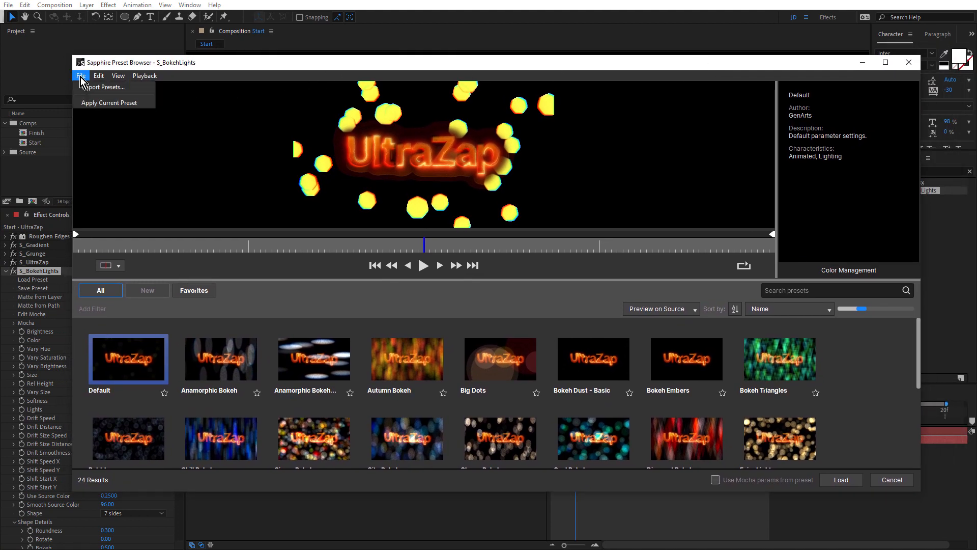
left_click(86, 88)
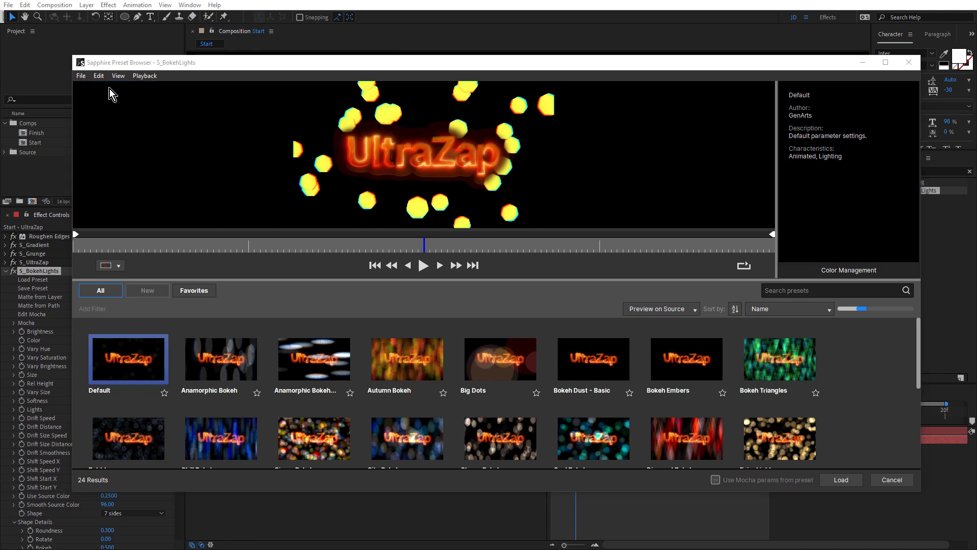
scroll(174, 172, "up", 5)
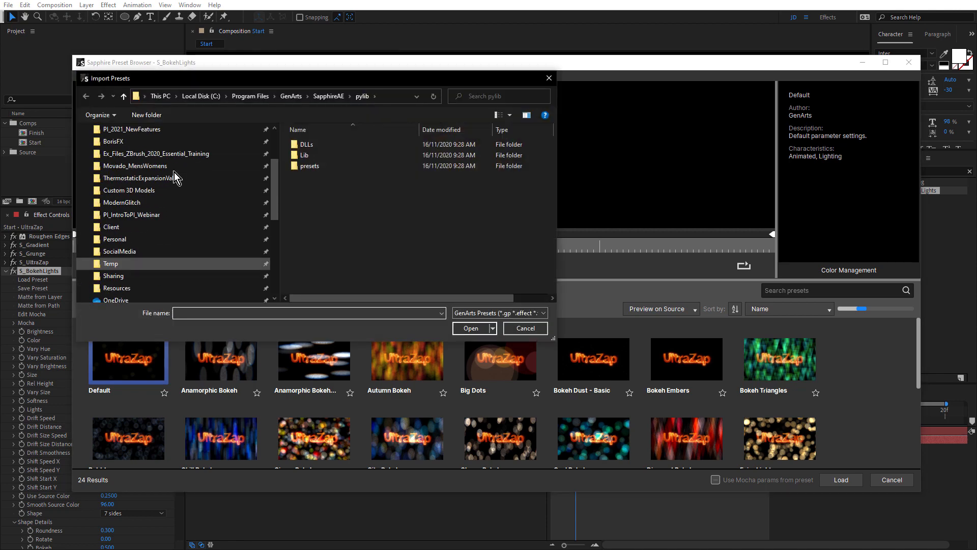
left_click(145, 186)
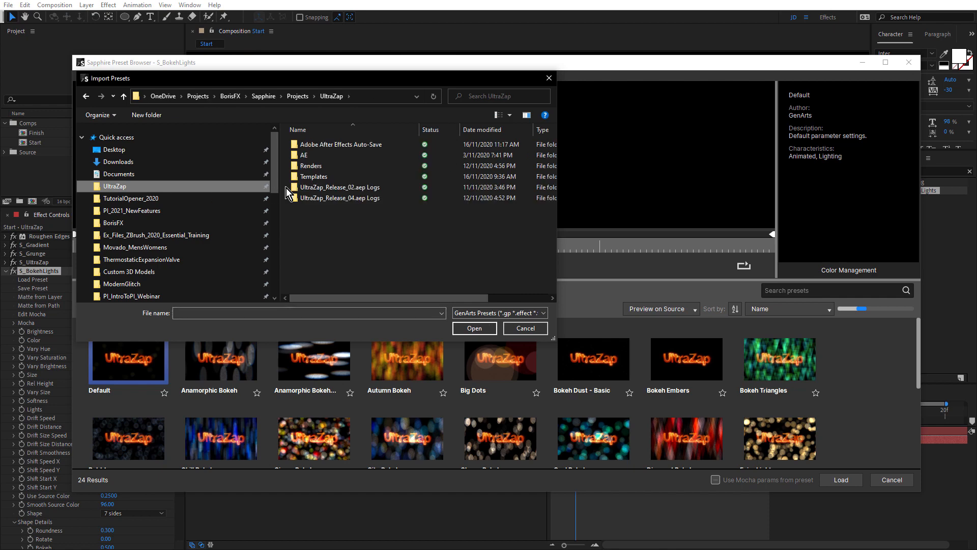
double_click(310, 179)
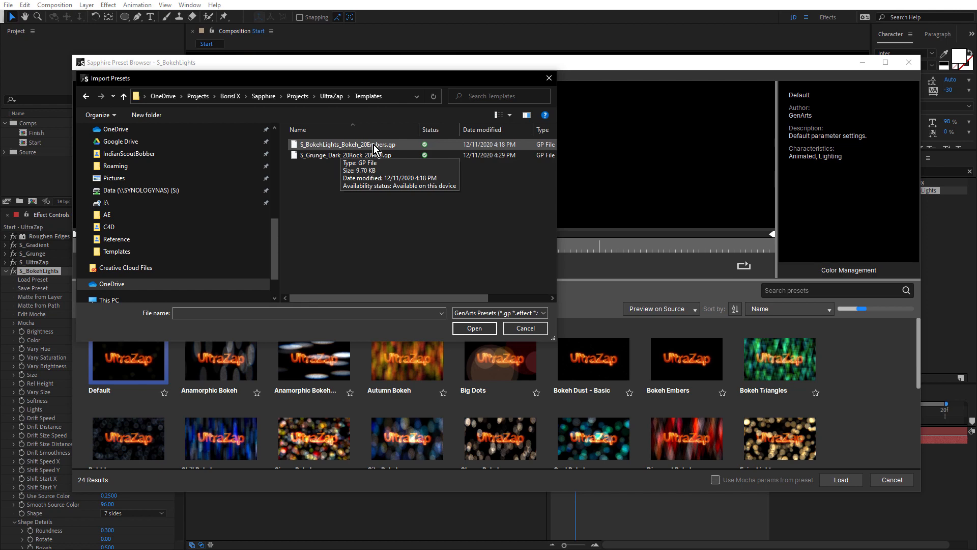
left_click(532, 330)
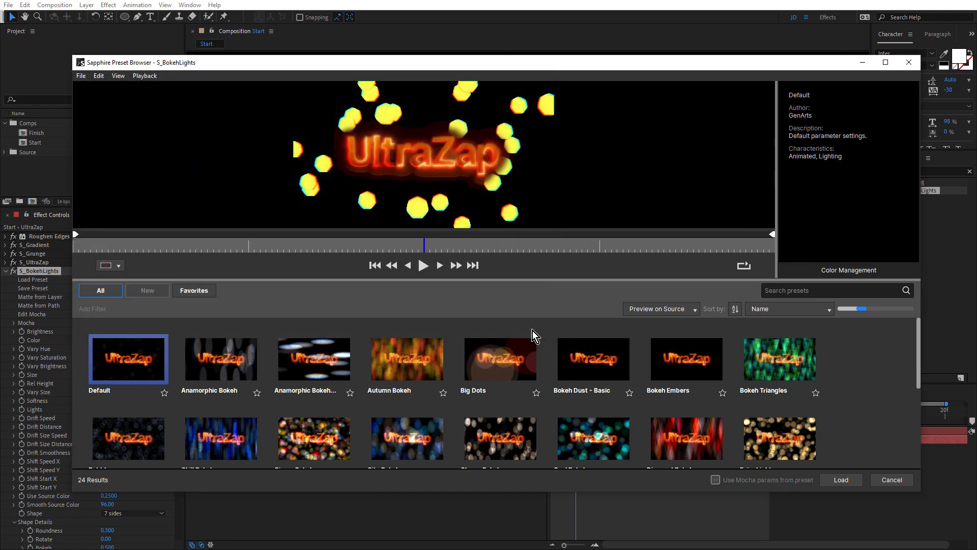
Load the Bokeh Embers preset into the S_BokehLights effect.
left_click(690, 355)
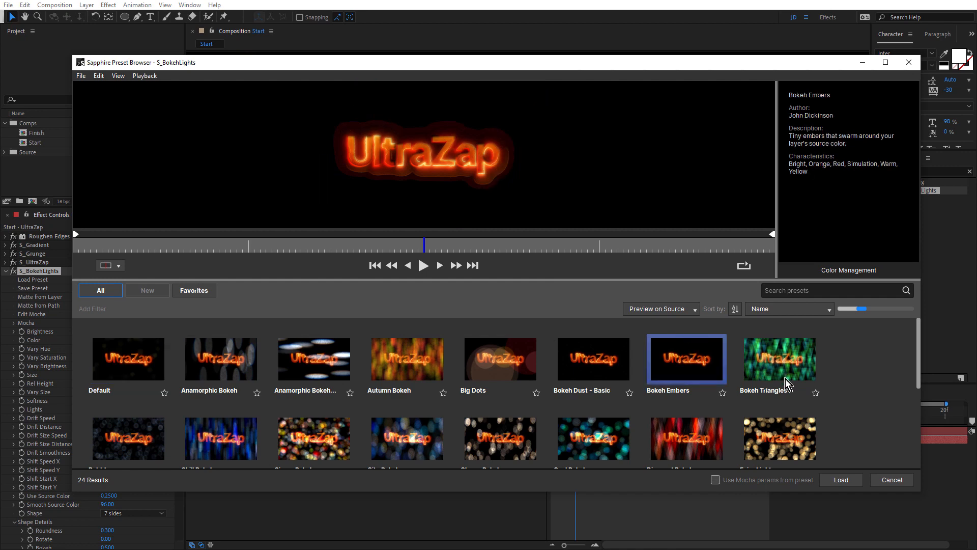
left_click(843, 479)
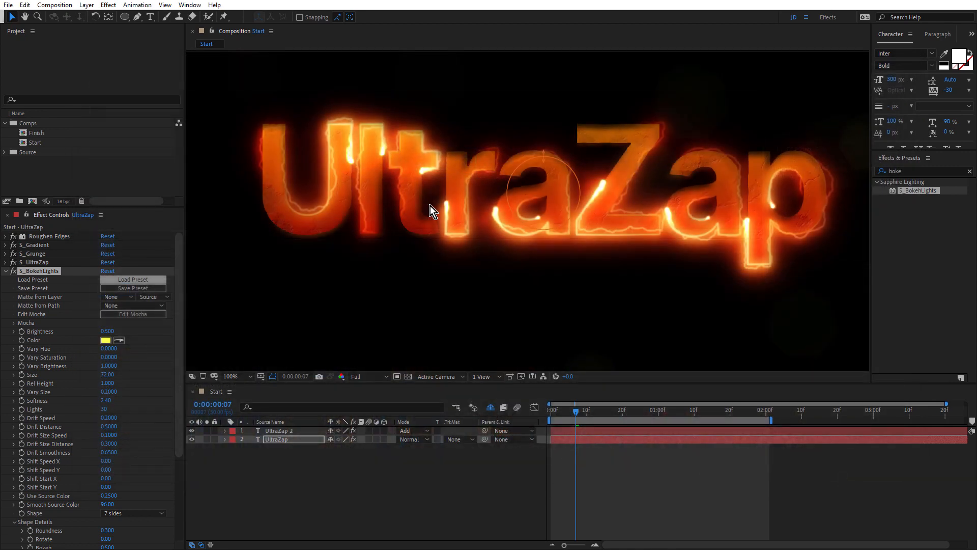
Set Use Source Color to 1 in the S_BokehLights effect on the UltraZap layer.
scroll(438, 171, "up", 1)
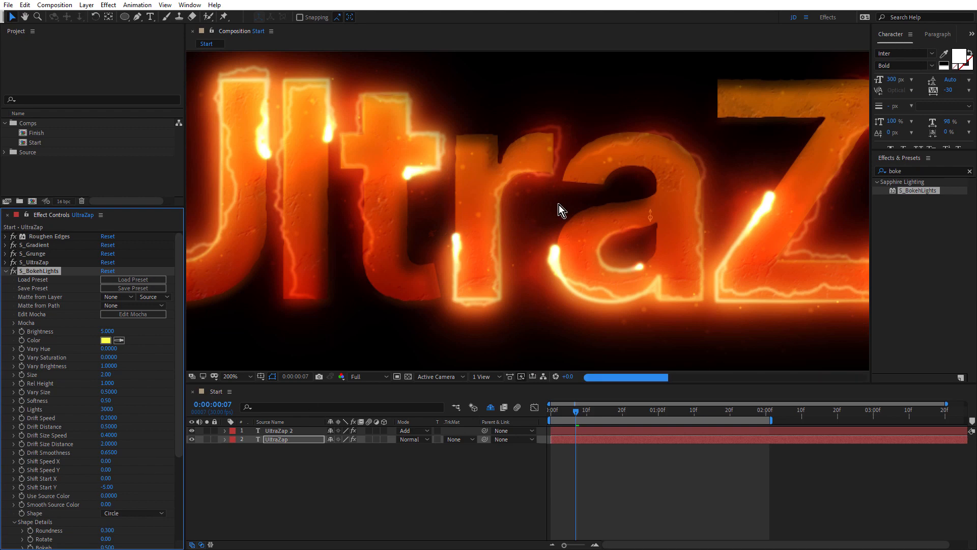
scroll(559, 205, "down", 1)
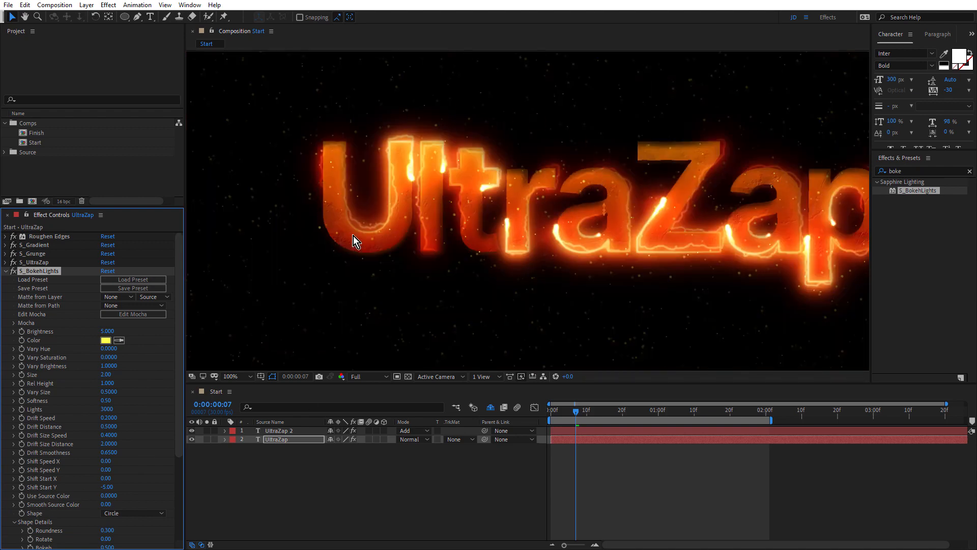
scroll(542, 200, "down", 1)
scroll(563, 216, "up", 1)
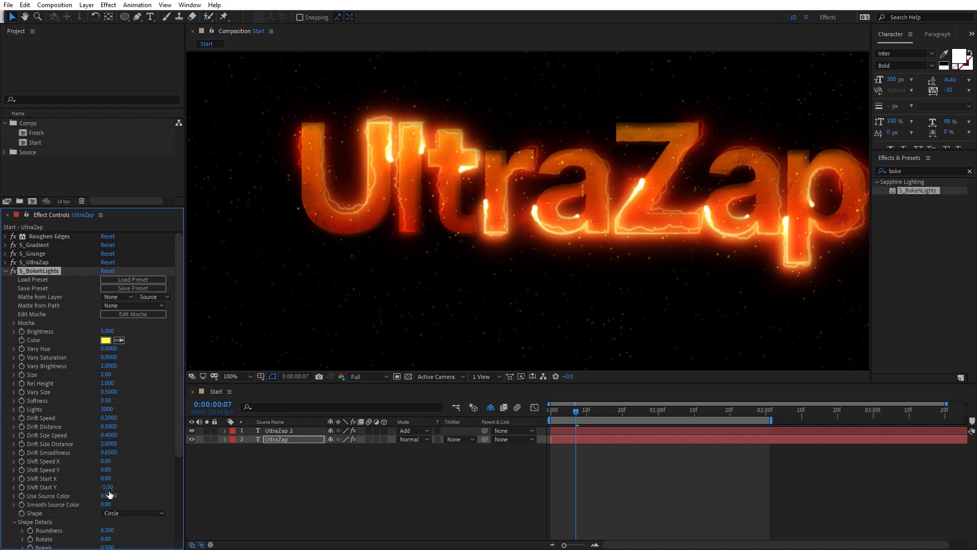
left_click_drag(108, 499, 399, 519)
scroll(472, 187, "up", 4)
scroll(472, 172, "down", 2)
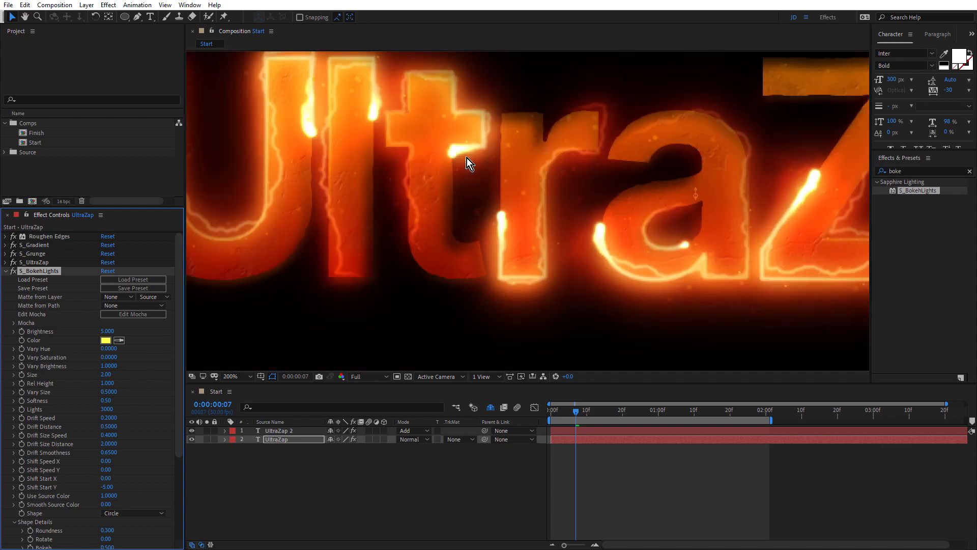
scroll(469, 194, "down", 1)
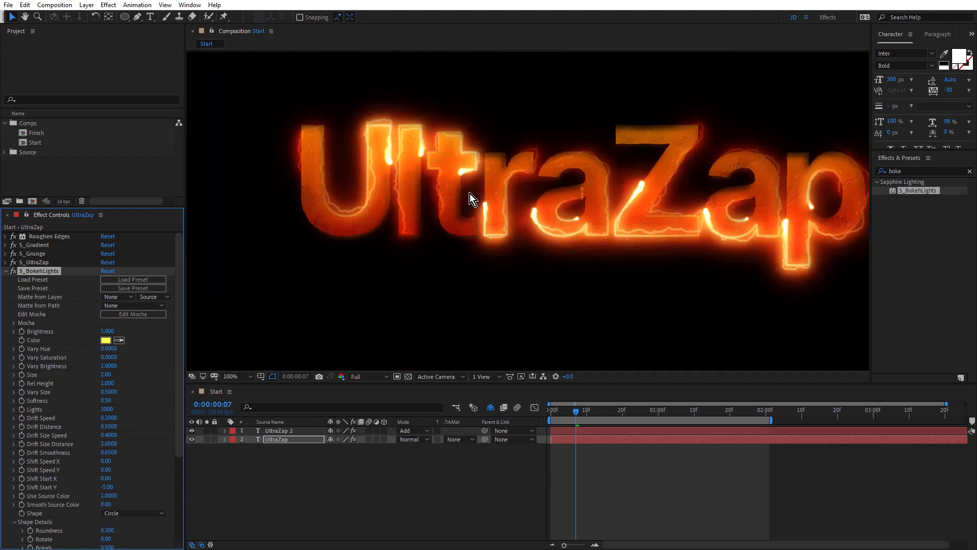
Create a black 1920 x 1080 solid named Grunge and place it beneath both UltraZap text layers.
left_click(392, 487)
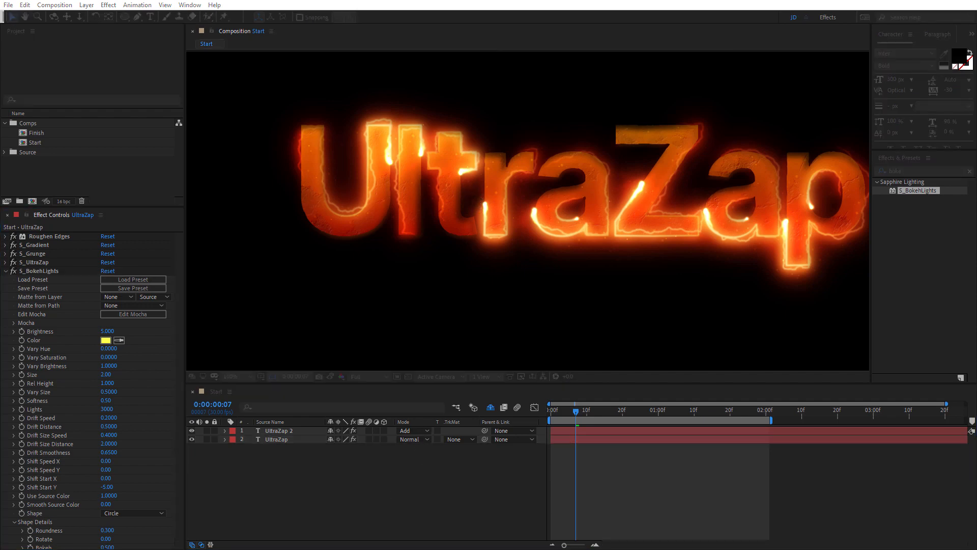
key("ctrl+y")
left_click(545, 296)
left_click_drag(485, 246, 548, 294)
left_click(625, 158)
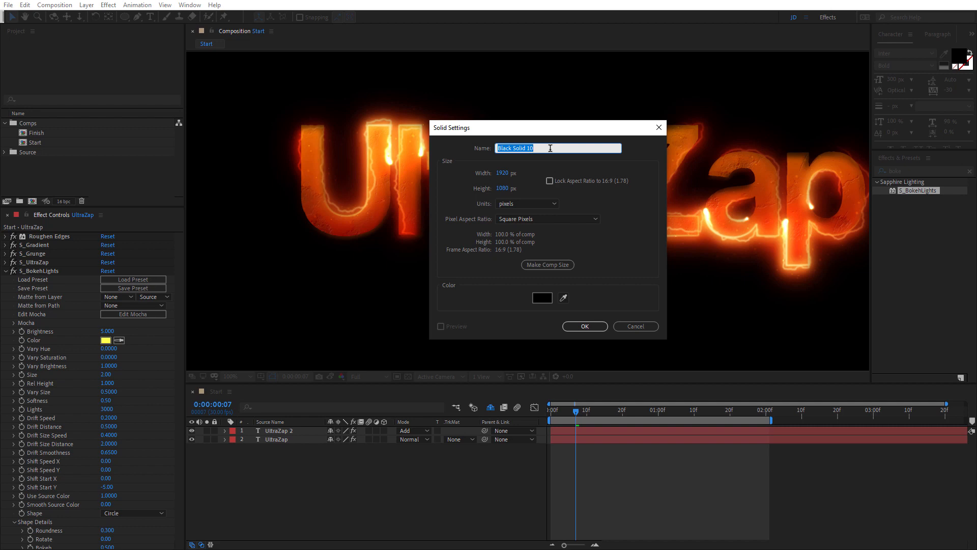
type("Grunge")
left_click(594, 322)
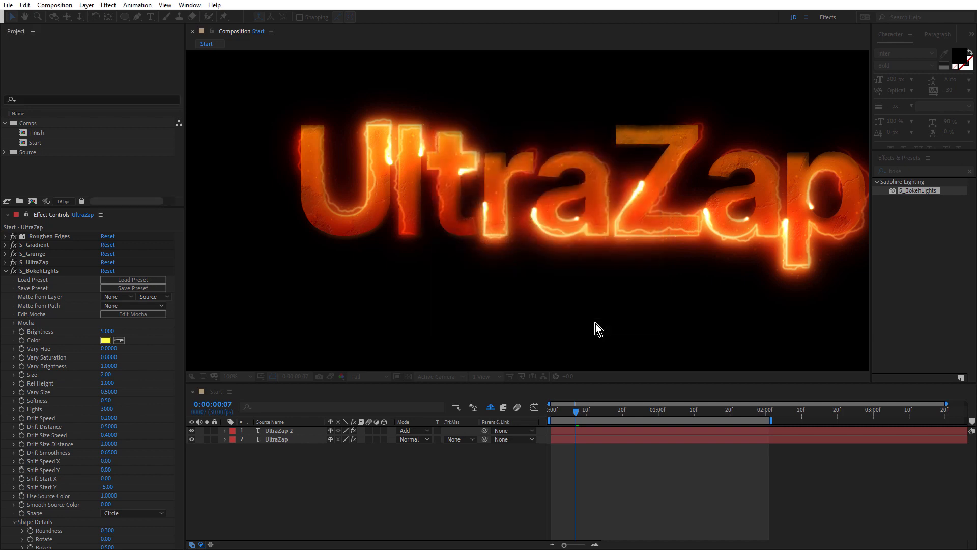
left_click_drag(283, 432, 280, 451)
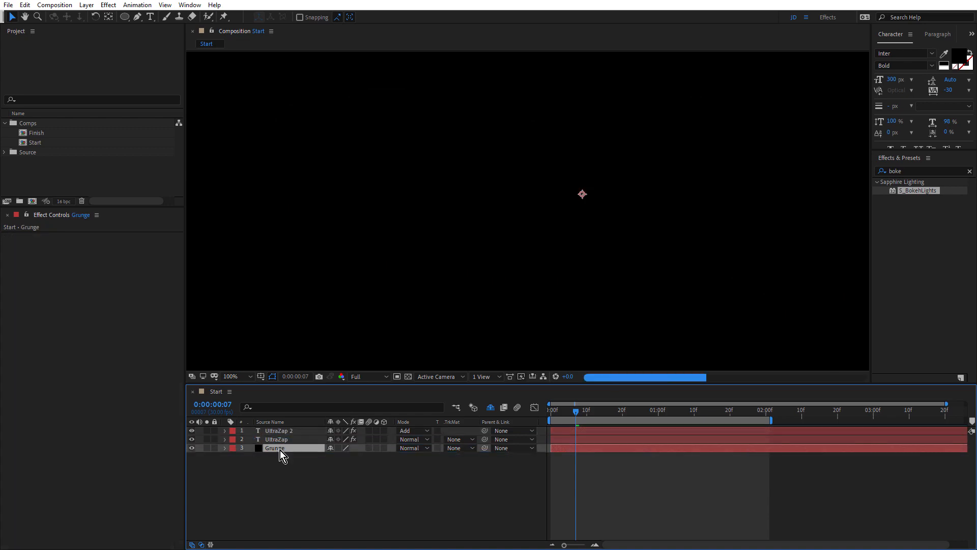
Apply the S_Grunge effect to the Grunge solid and open its preset browser.
left_click(904, 171)
type("grunge")
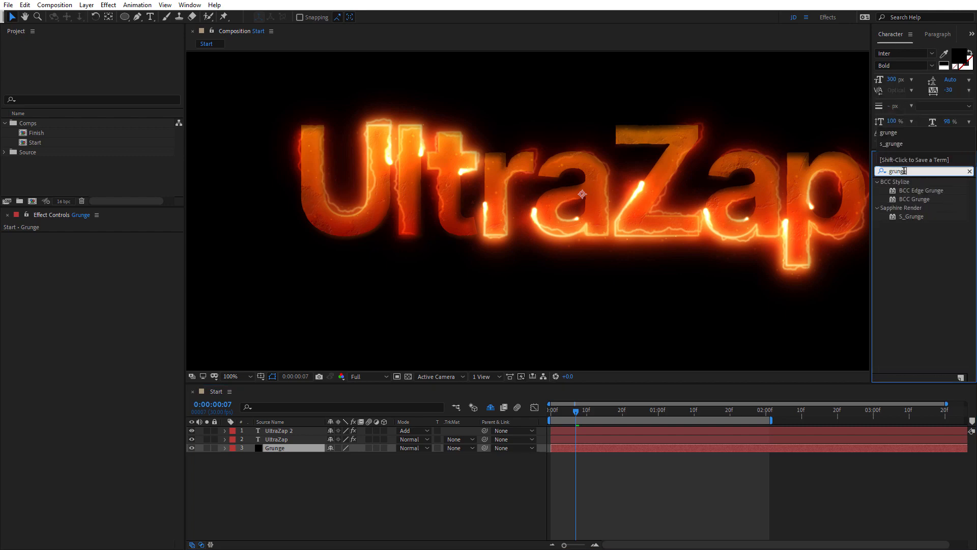
double_click(914, 216)
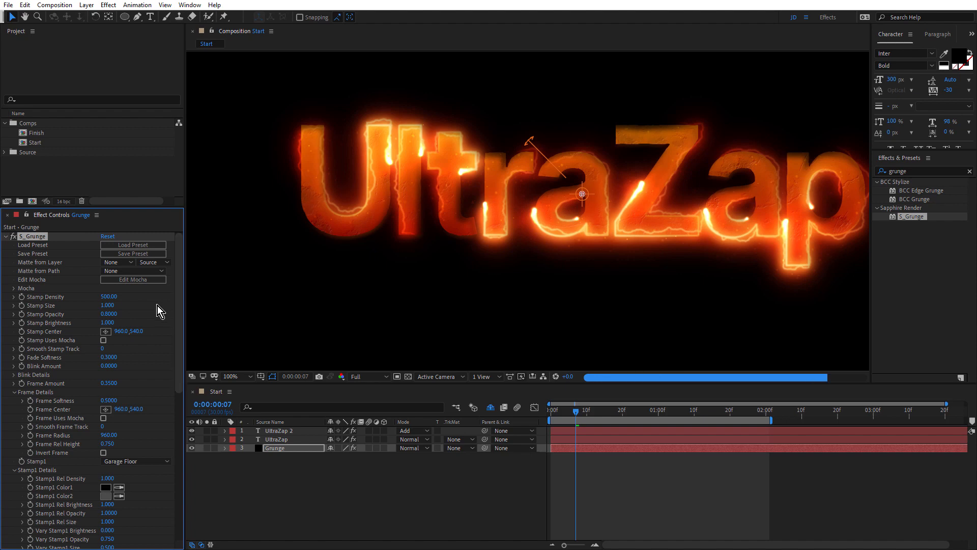
scroll(537, 267, "down", 1)
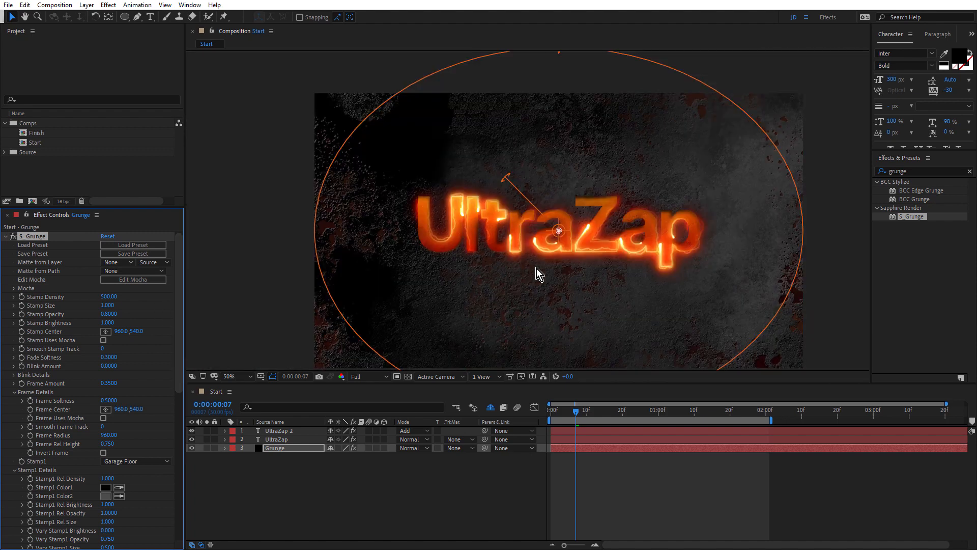
scroll(536, 268, "up", 1)
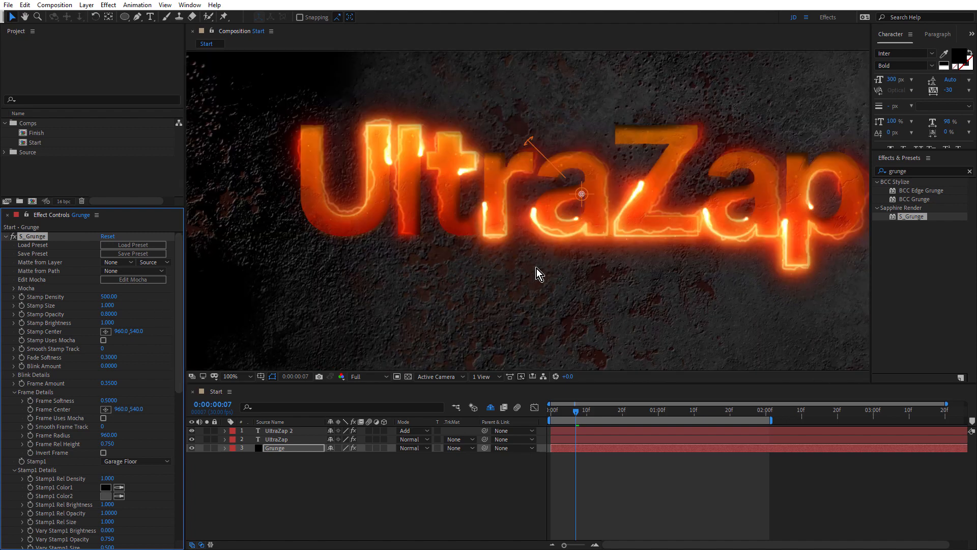
left_click(140, 243)
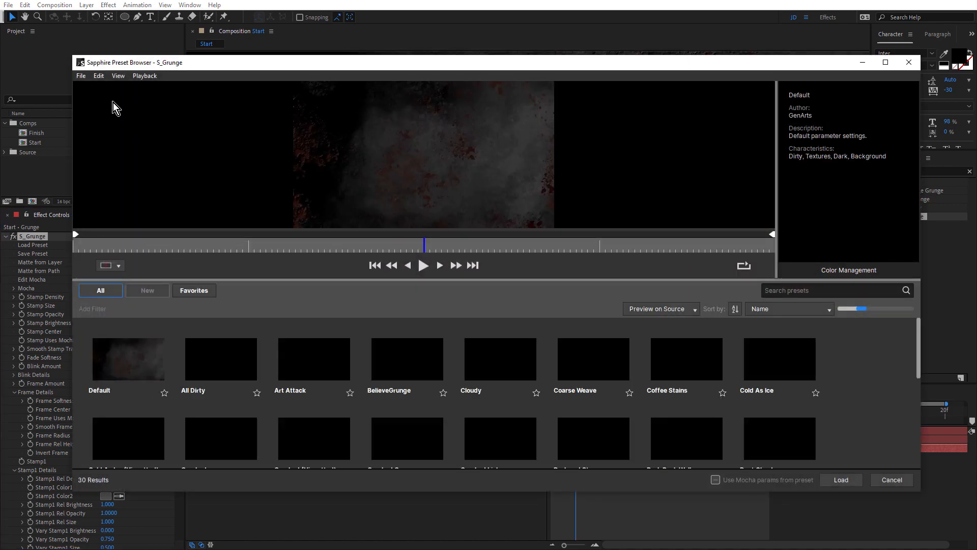
left_click(81, 77)
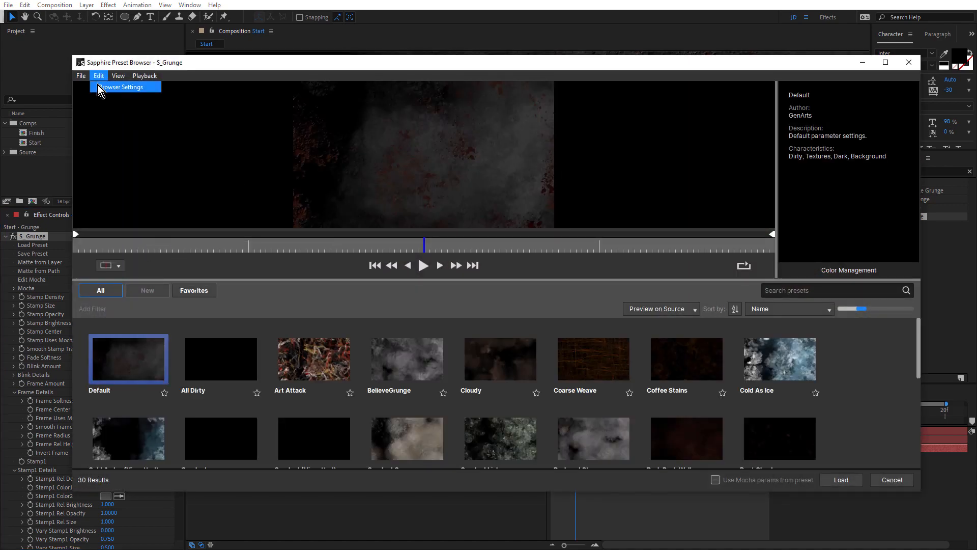
left_click(84, 88)
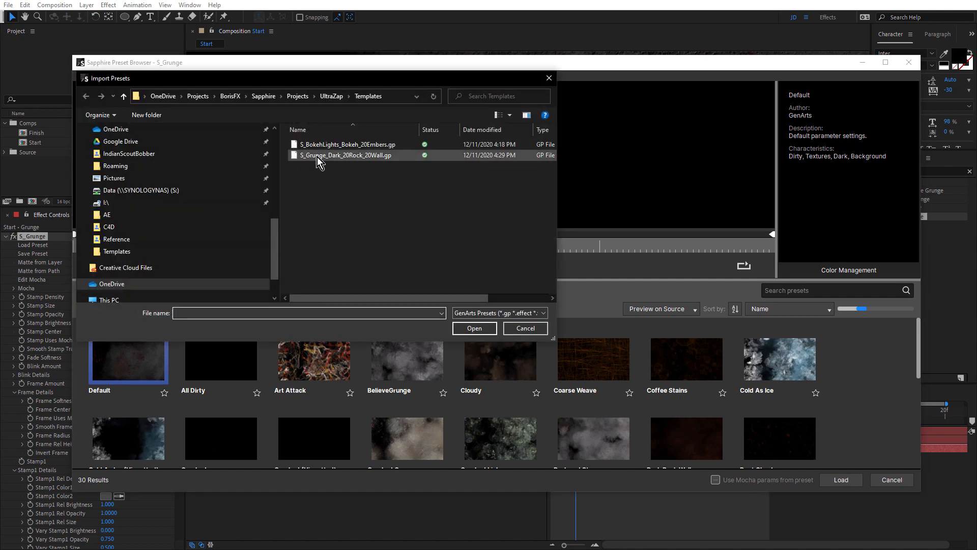
left_click(525, 328)
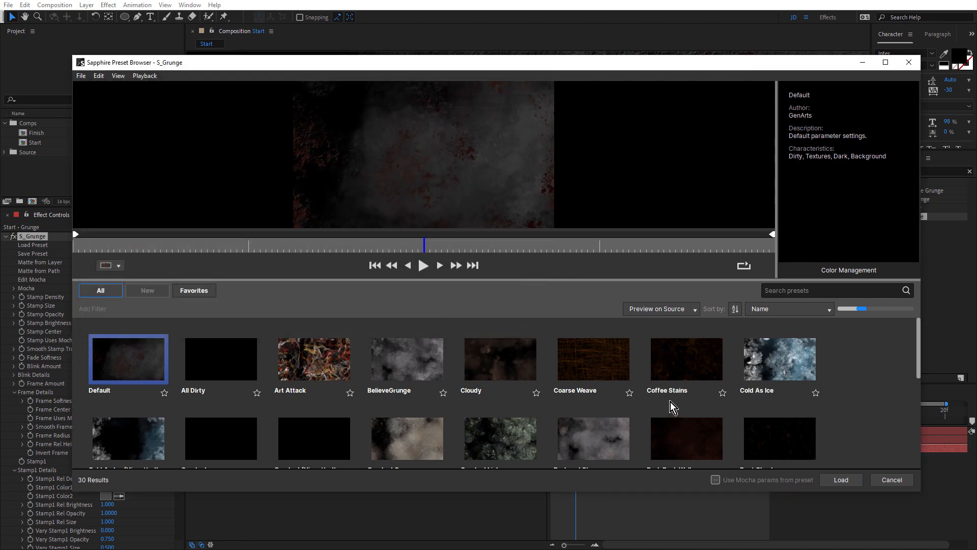
Load the Dark Rock Wall preset into the S_Grunge effect and check the background behind the text.
scroll(670, 401, "down", 1)
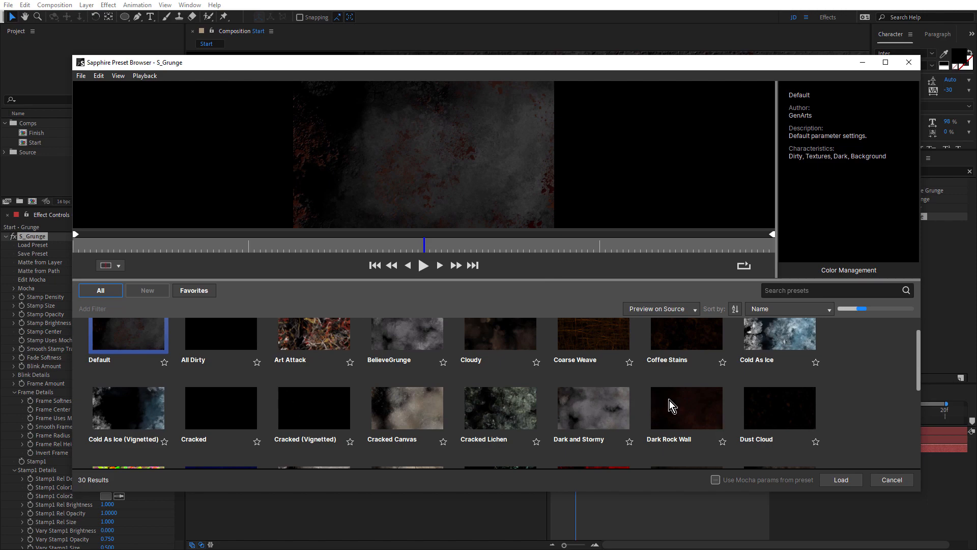
double_click(674, 399)
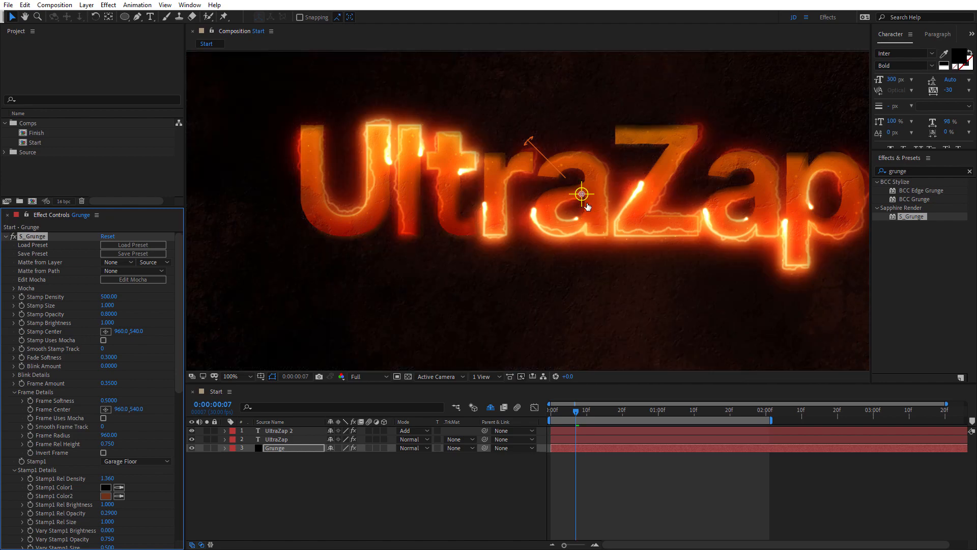
scroll(588, 206, "down", 2)
scroll(662, 193, "up", 2)
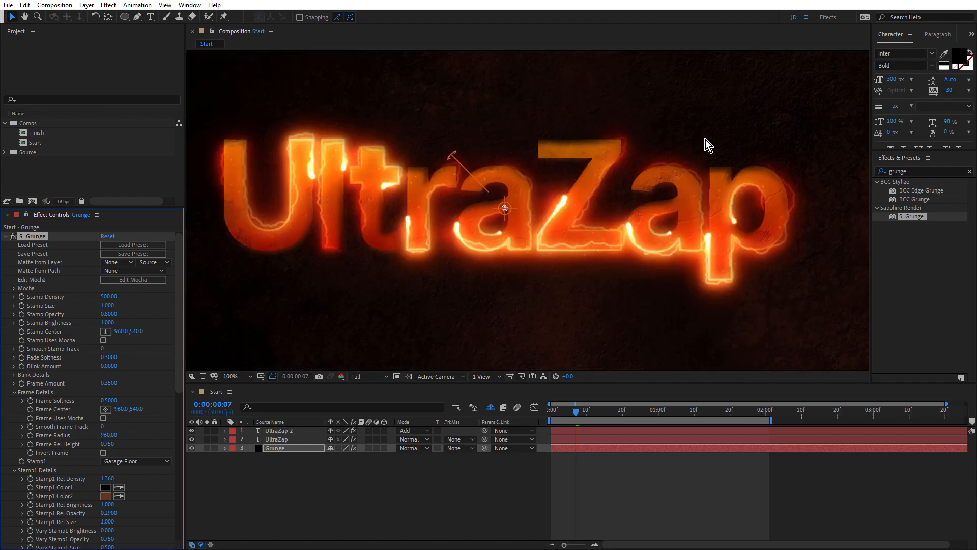
scroll(721, 124, "down", 2)
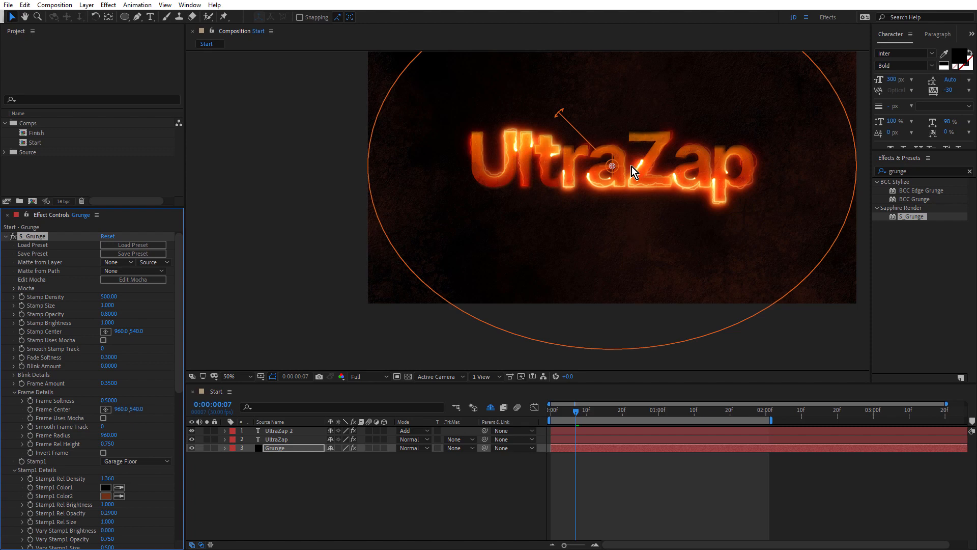
scroll(631, 167, "up", 2)
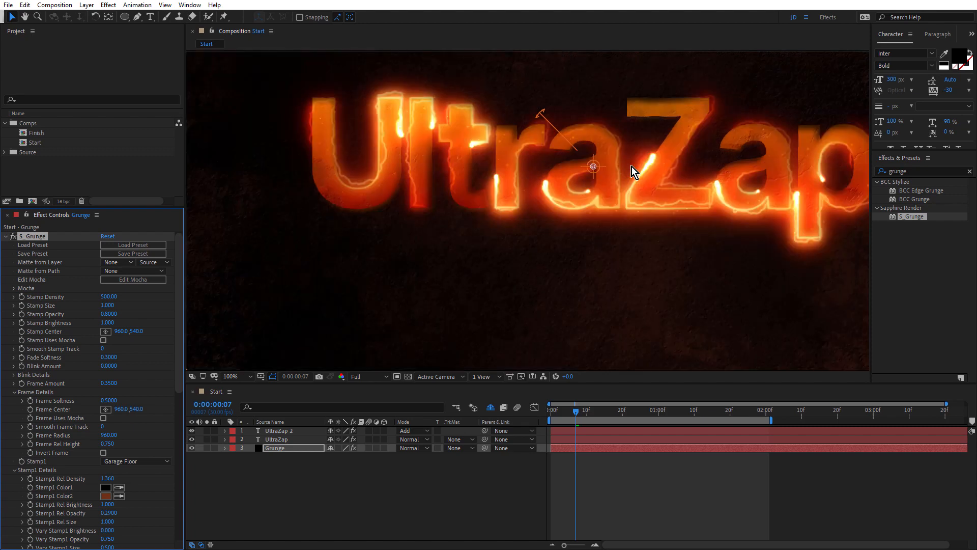
Set Stamp1 Color2 of the S_Grunge effect to a slightly brighter brown, 7C391C.
left_click(106, 496)
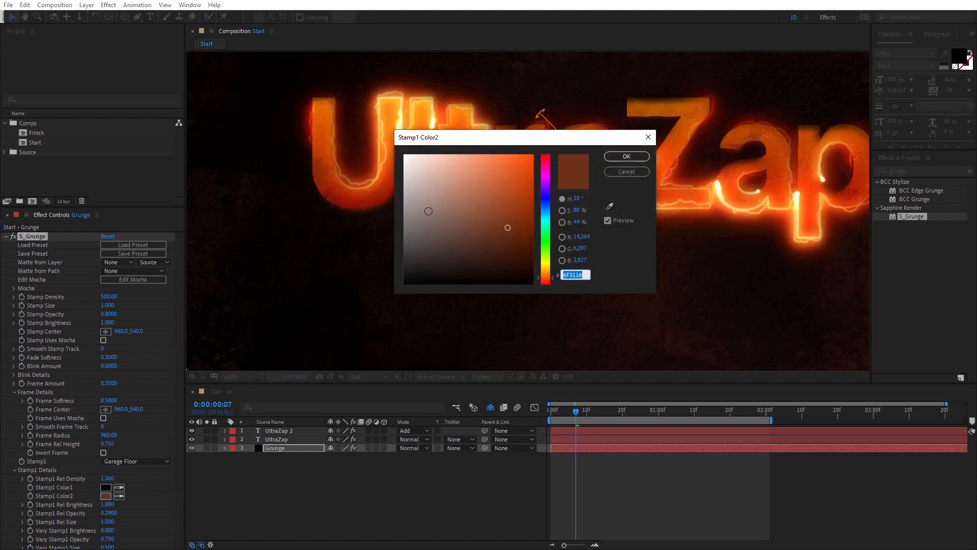
left_click(504, 221)
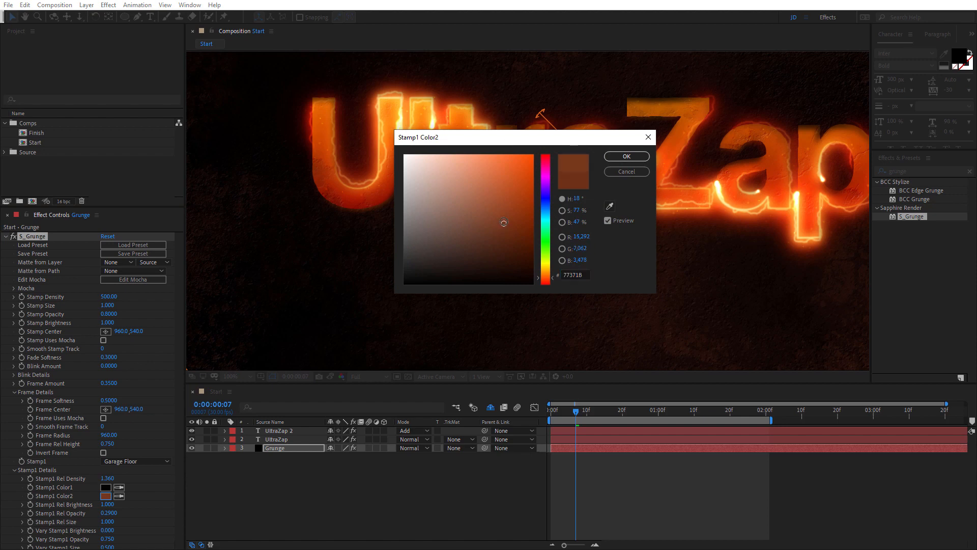
left_click(614, 157)
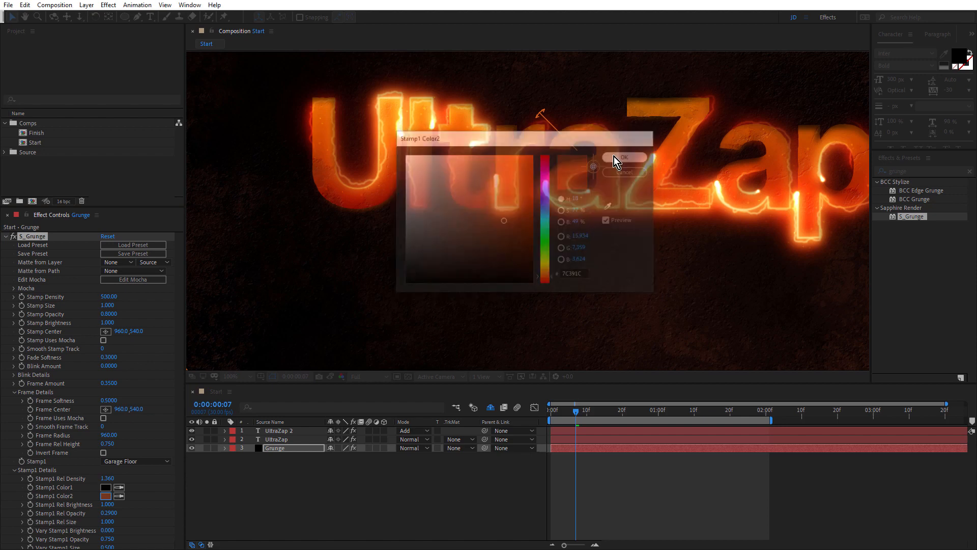
scroll(613, 191, "down", 2)
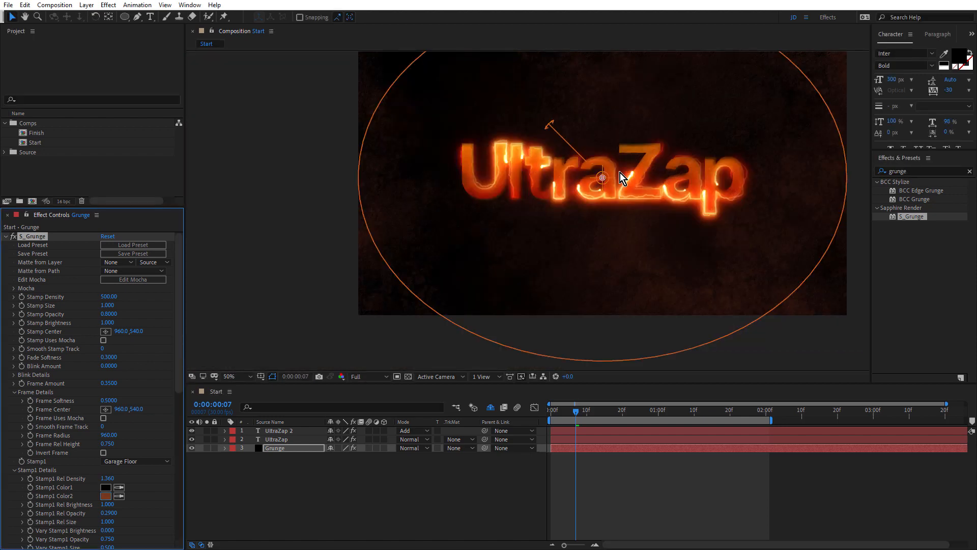
scroll(620, 173, "up", 2)
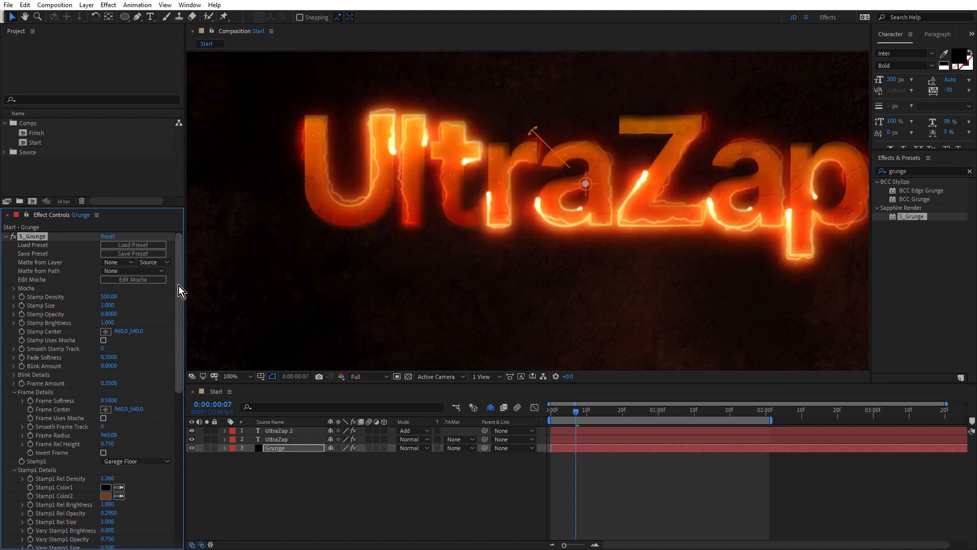
left_click_drag(179, 285, 181, 246)
scroll(607, 217, "down", 2)
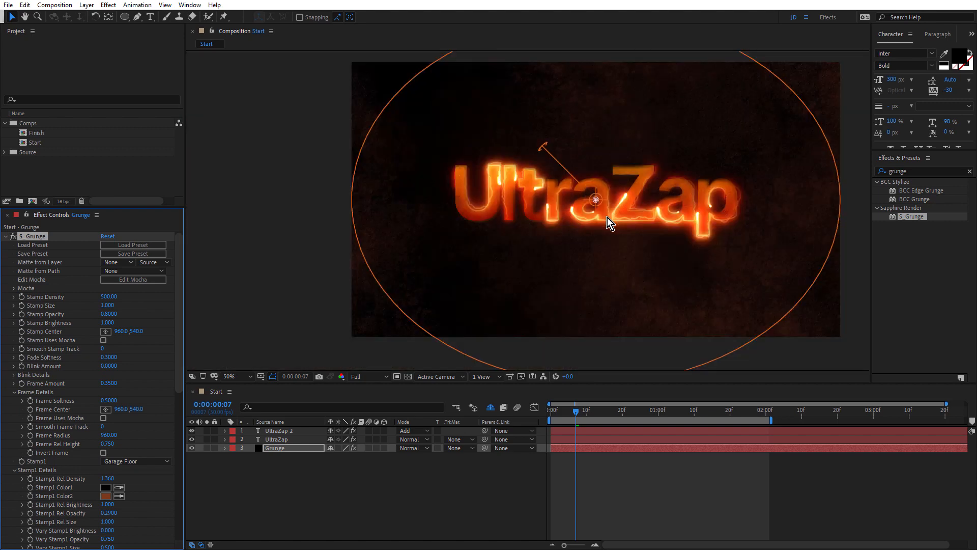
scroll(627, 188, "up", 2)
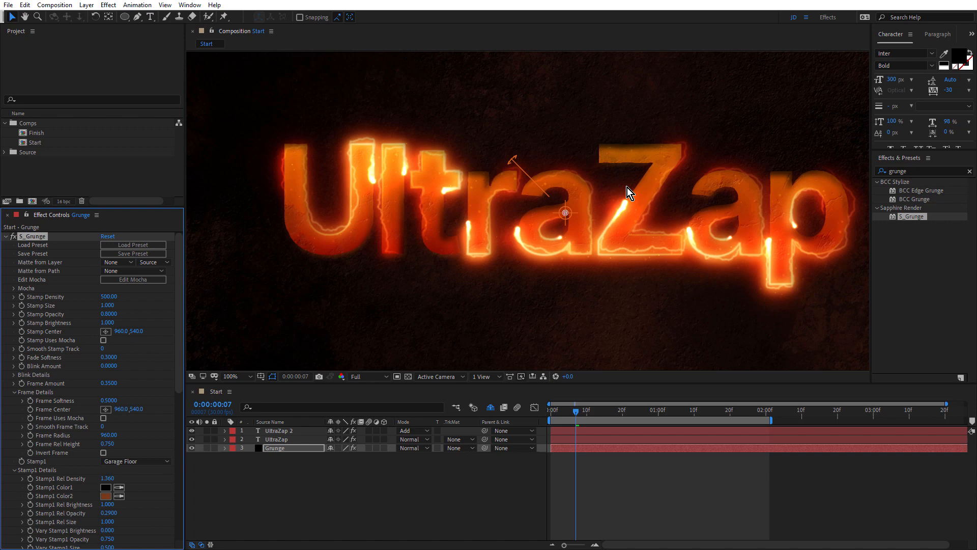
Add an adjustment layer above all the other layers and name it UltraGlow.
left_click(304, 495)
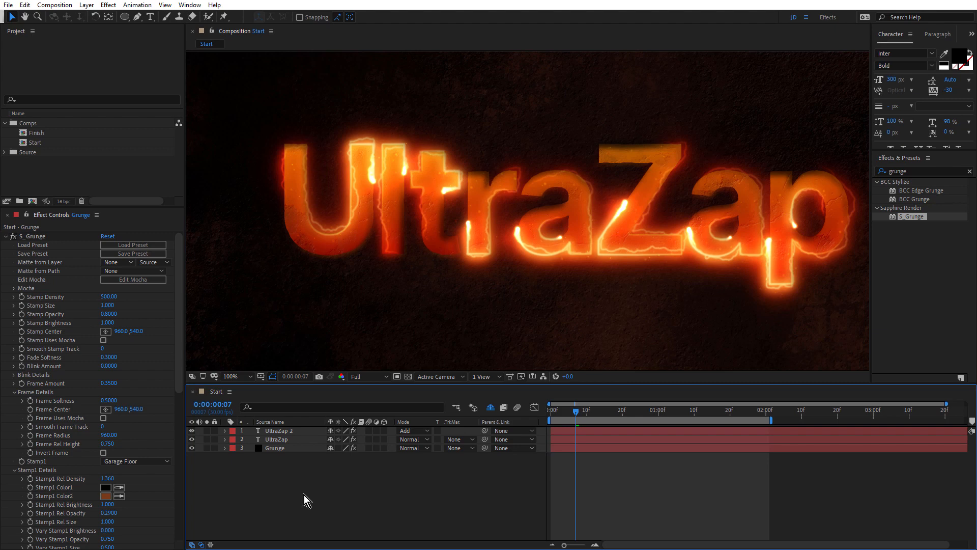
key("ctrl+alt+y")
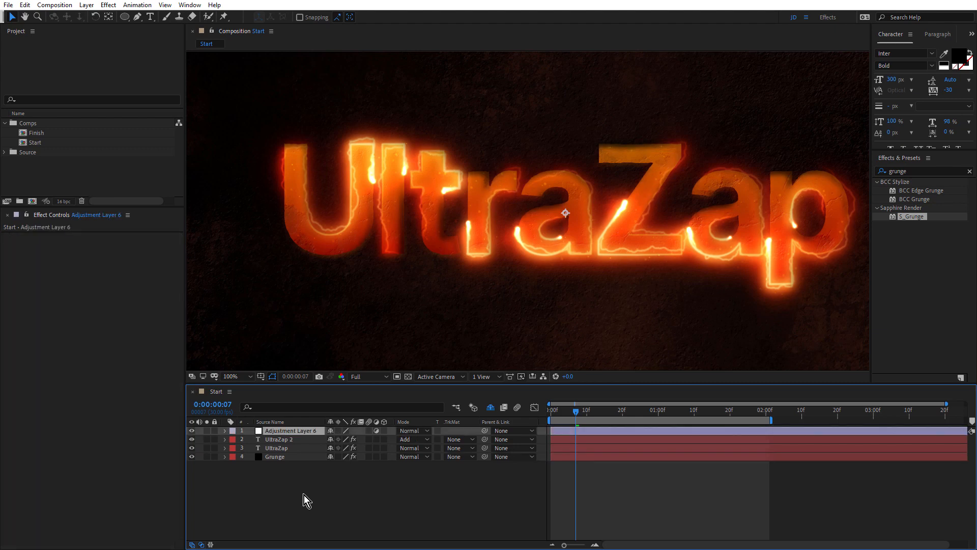
key("ctrl+shift+y")
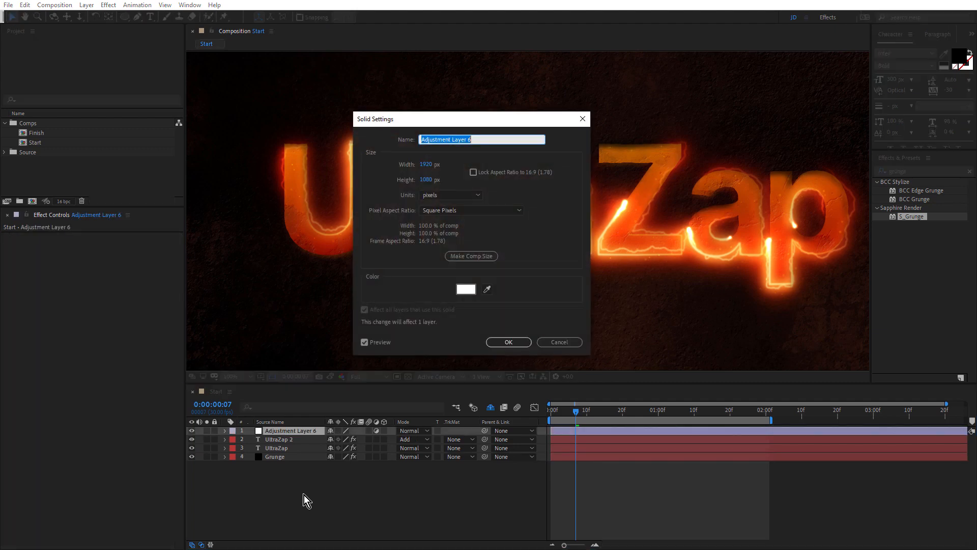
type("UltraGlow")
key("Return")
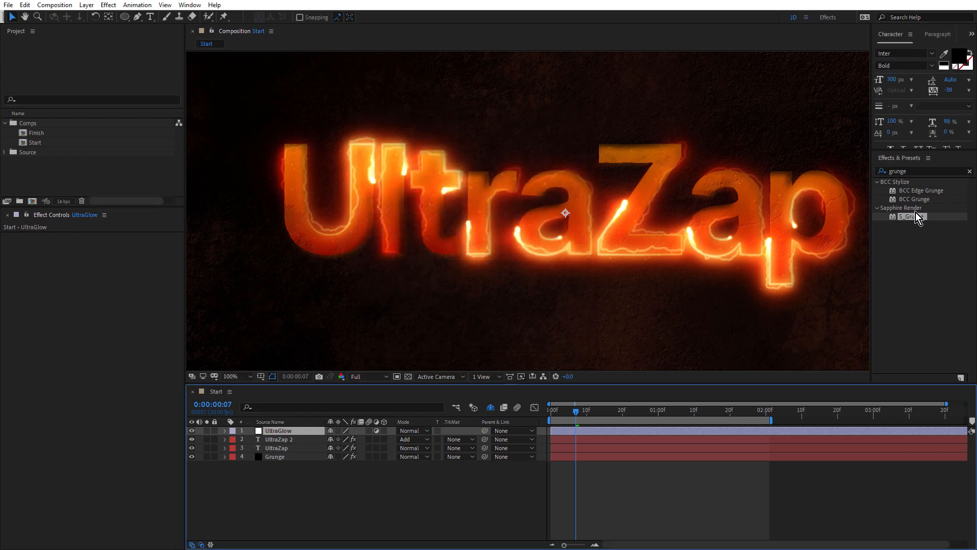
Find the S_UltraGlow effect and apply it to the UltraGlow adjustment layer.
left_click(918, 170)
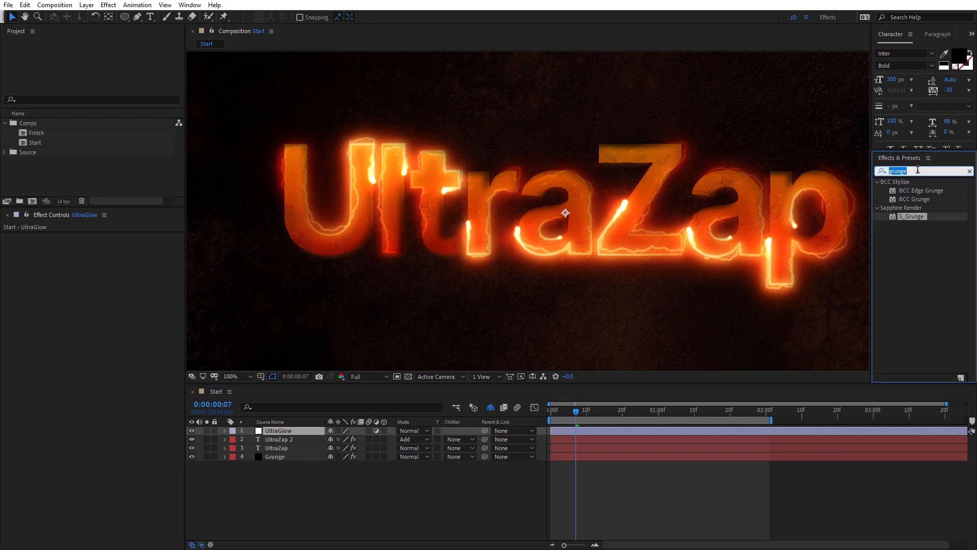
type("ultra")
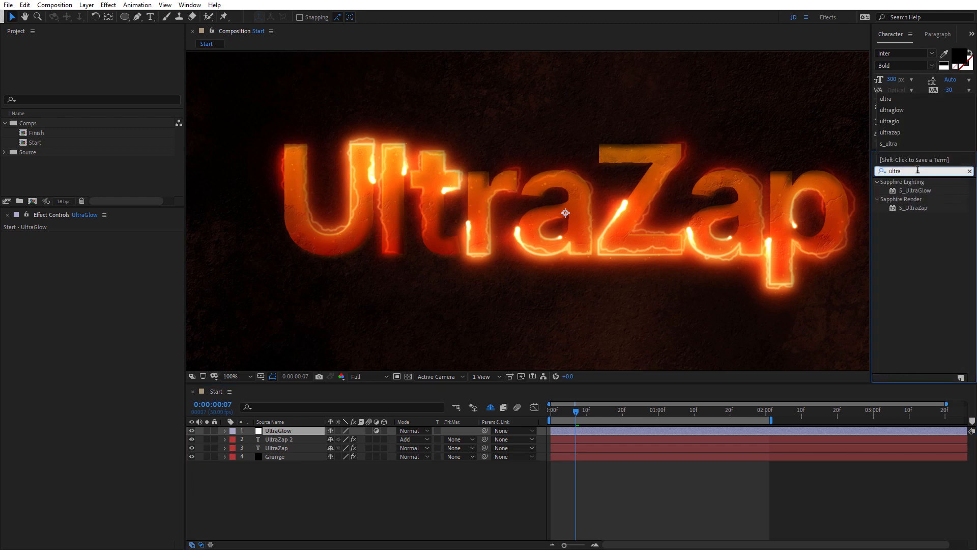
left_click(918, 192)
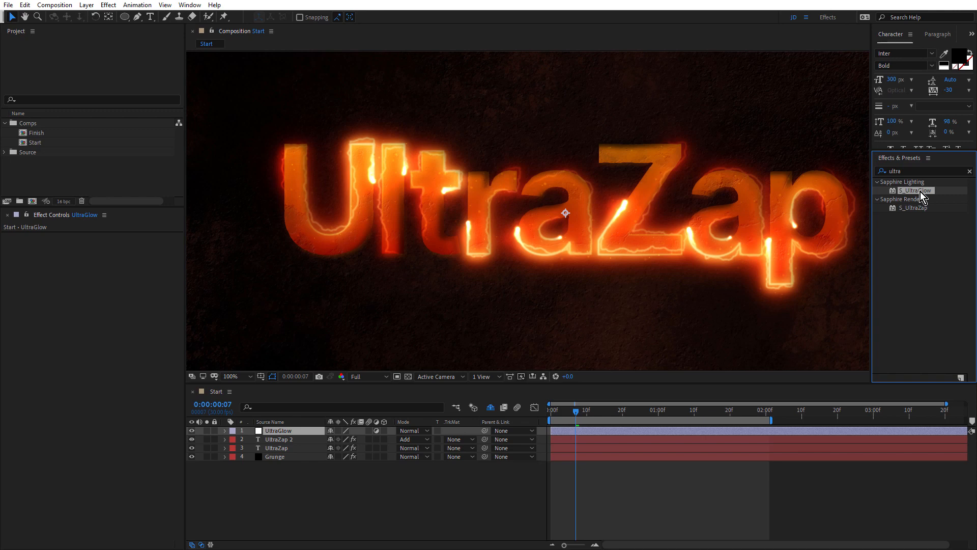
double_click(921, 191)
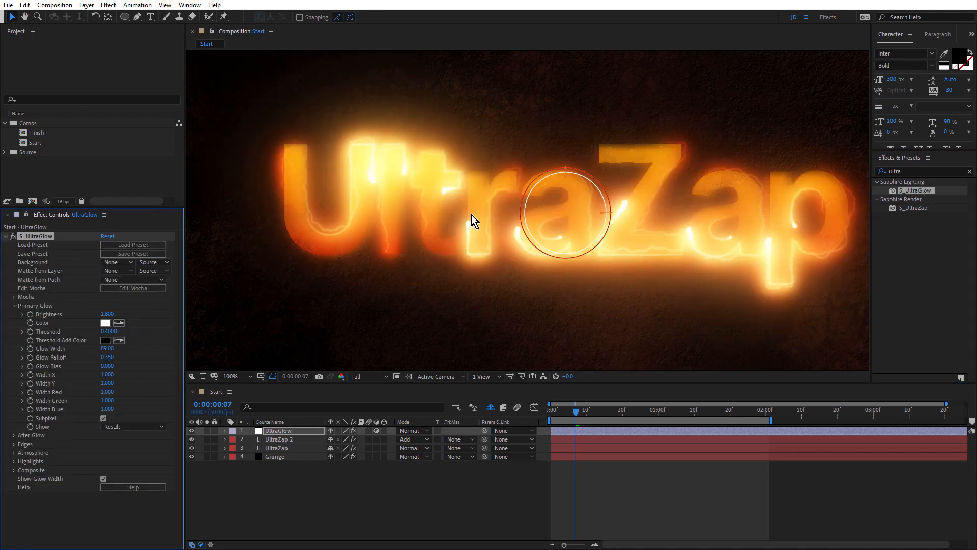
Turn on the highlights of the S_UltraGlow effect and set the UltraGlow layer's blending mode to Screen.
left_click(14, 306)
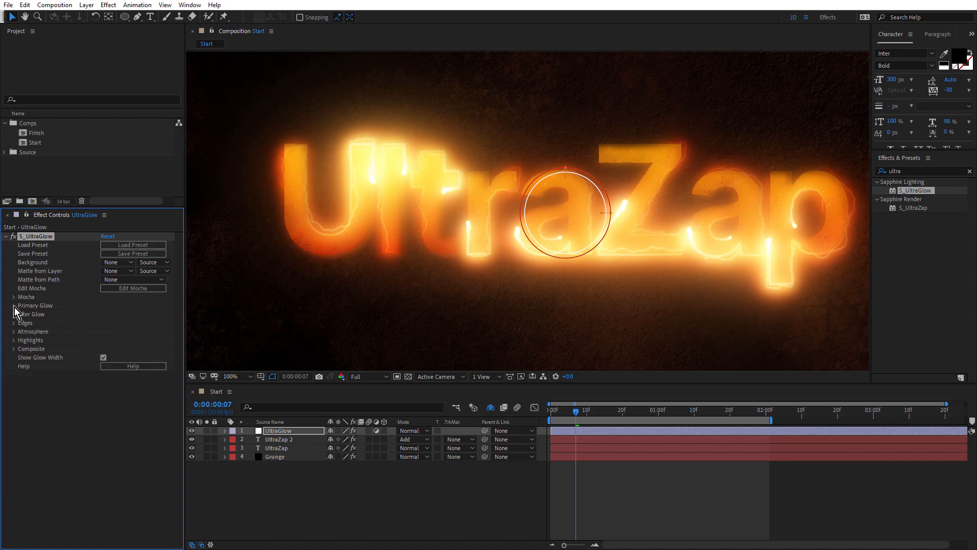
left_click(14, 340)
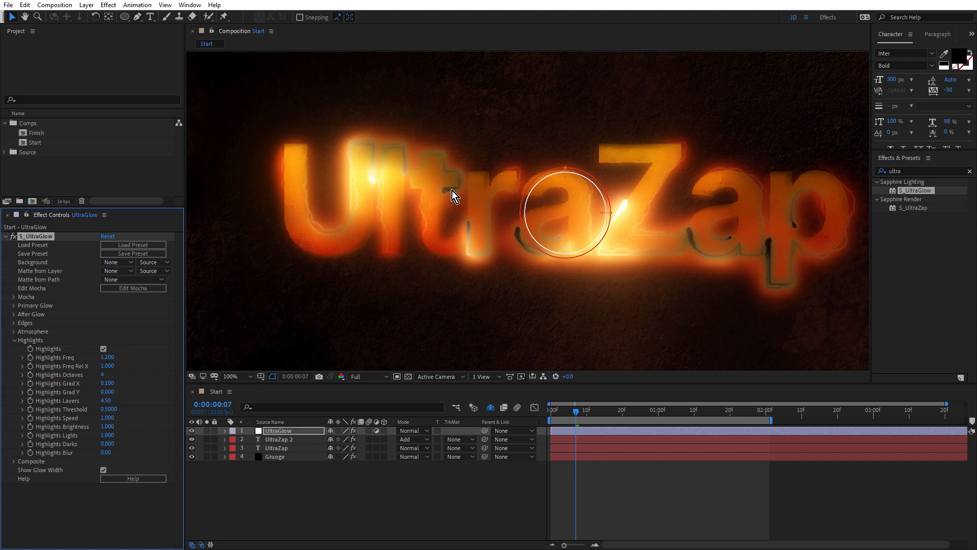
left_click(282, 431)
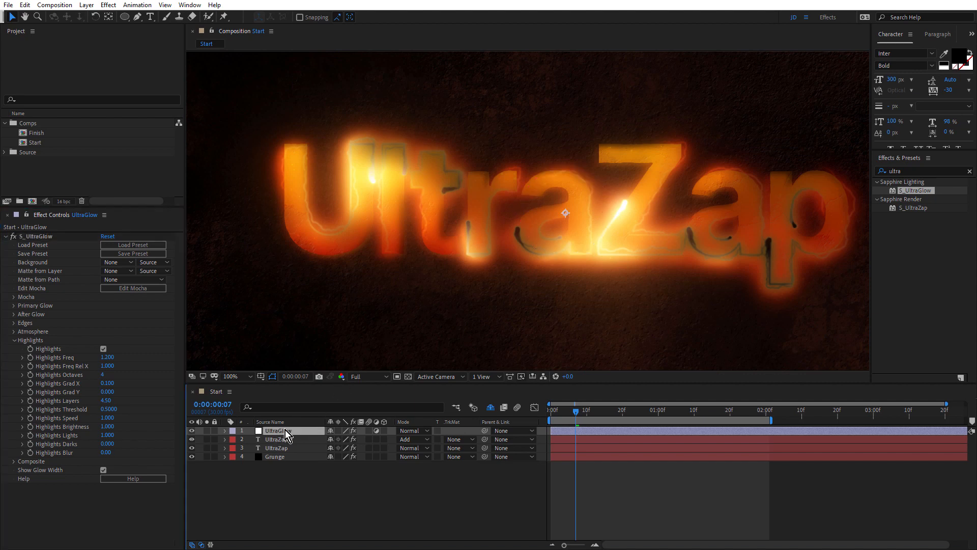
left_click(405, 431)
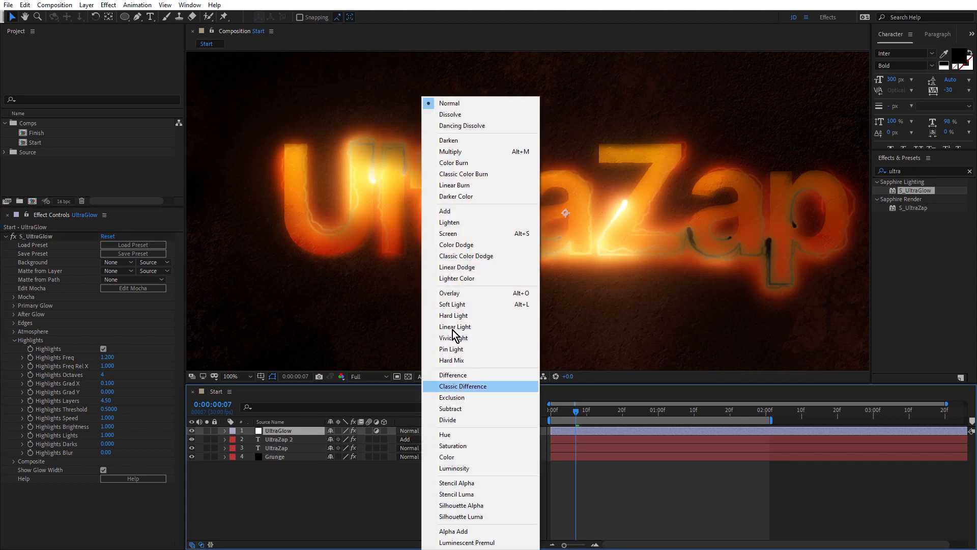
left_click(460, 233)
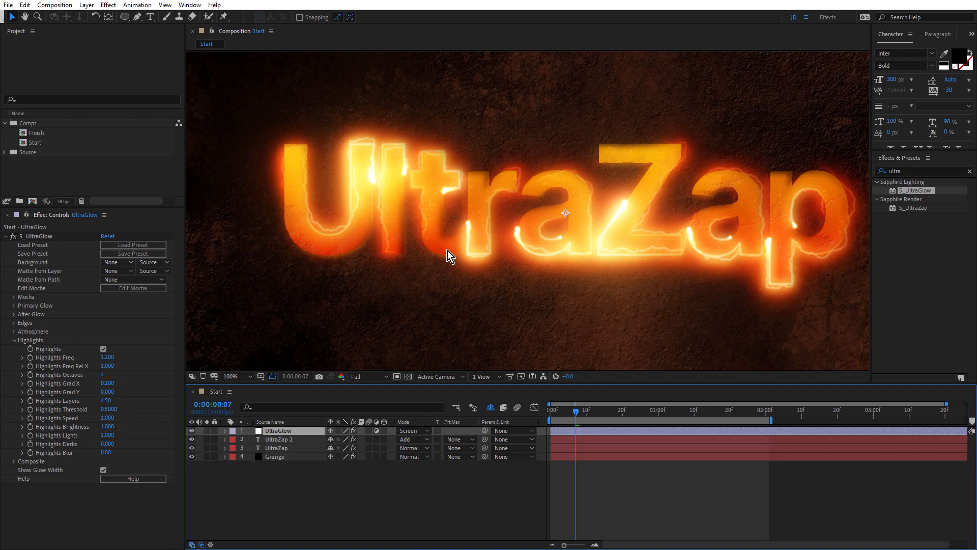
Set the S_UltraGlow Highlights Freq to 4.5, Highlights Octaves to 10 and Highlights Grad X to 0.
left_click(108, 357)
type("4")
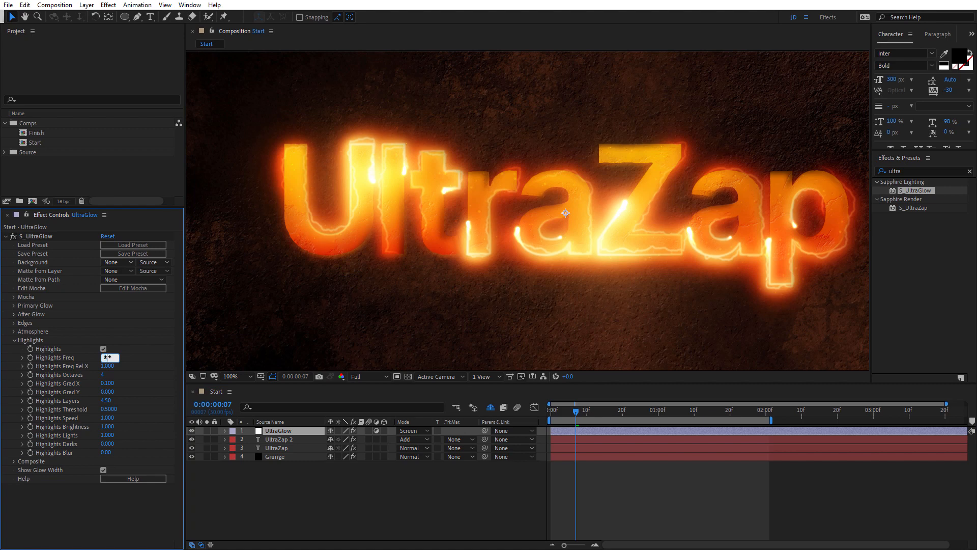
type(".5")
key("Return")
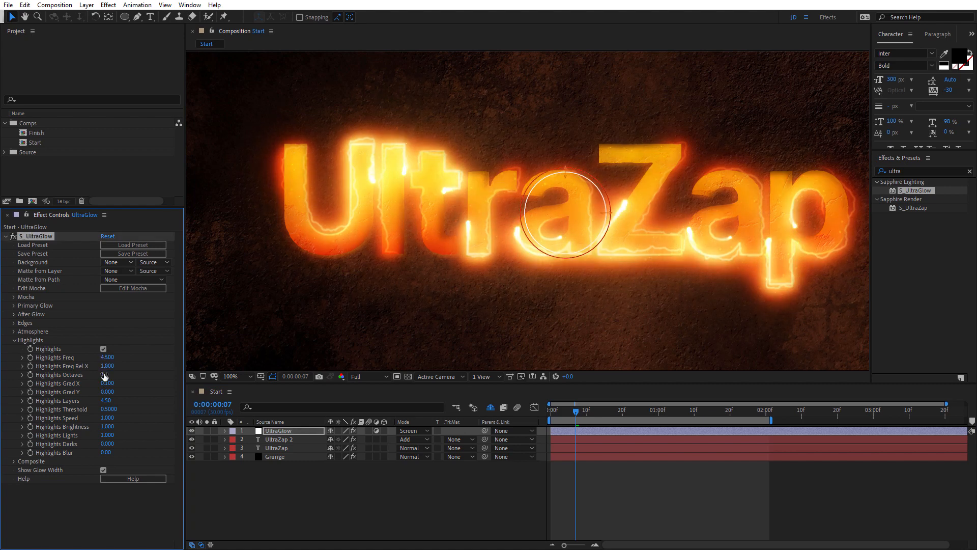
left_click(105, 376)
type("2")
key("Return")
left_click(107, 383)
type("0")
key("Return")
Set the S_UltraGlow Highlights Layers to 2, Highlights Threshold to 0.15 and Highlights Brightness to 1.5.
left_click(107, 401)
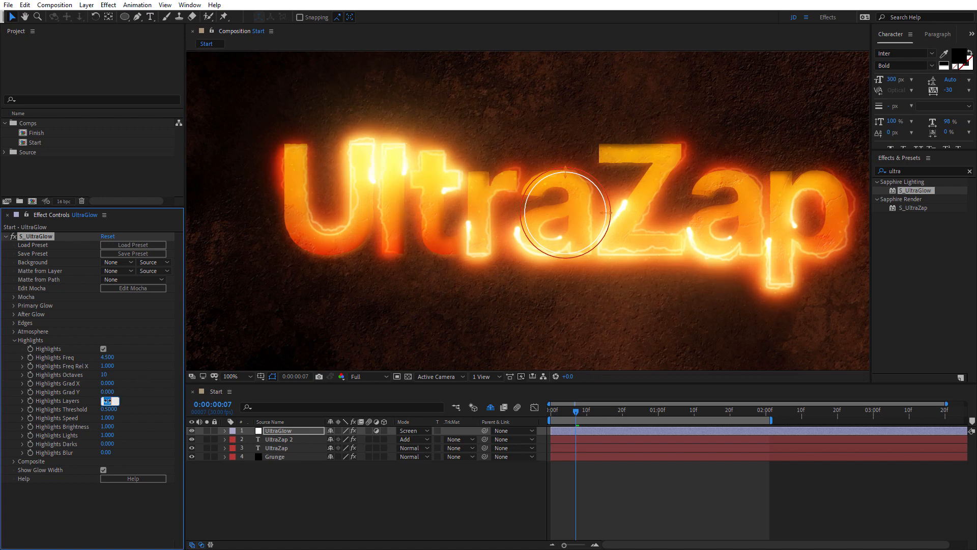
type("2")
key("Return")
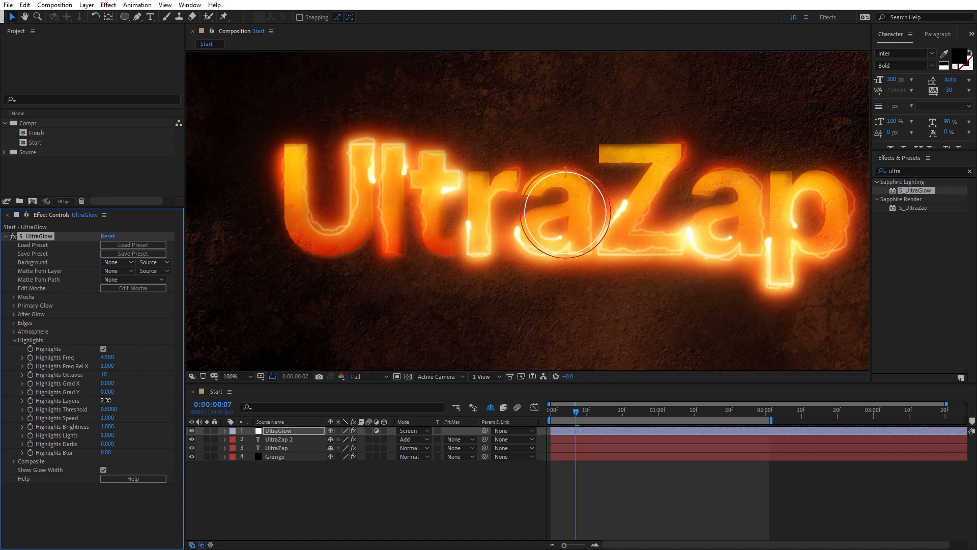
left_click(108, 409)
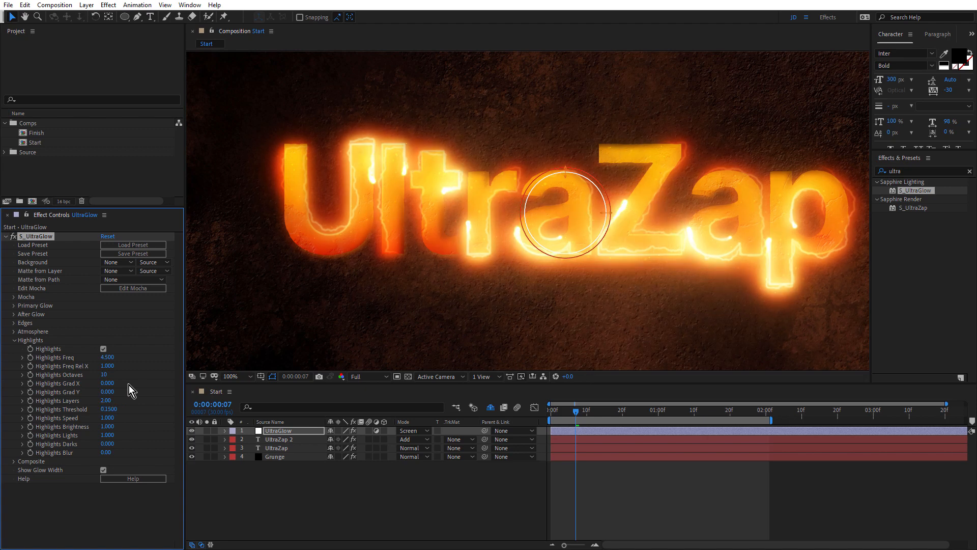
left_click(110, 427)
type("1.5")
key("Return")
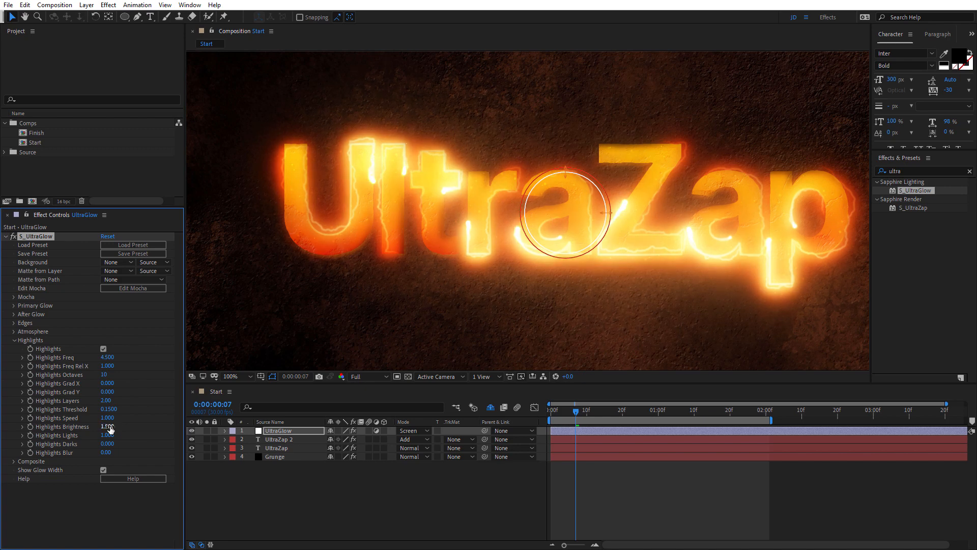
Set the Primary Glow color of the S_UltraGlow effect to a light orange, FEA04D.
left_click(14, 307)
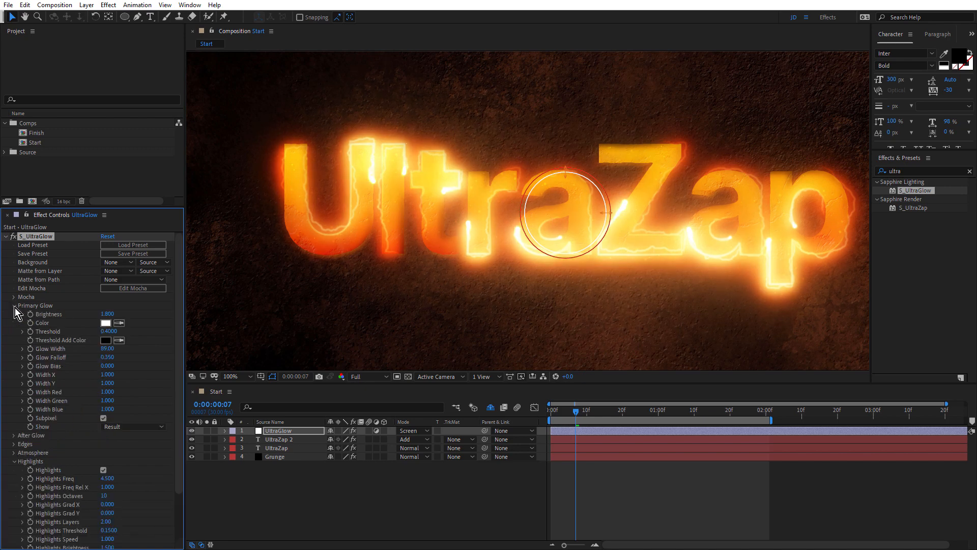
left_click(106, 323)
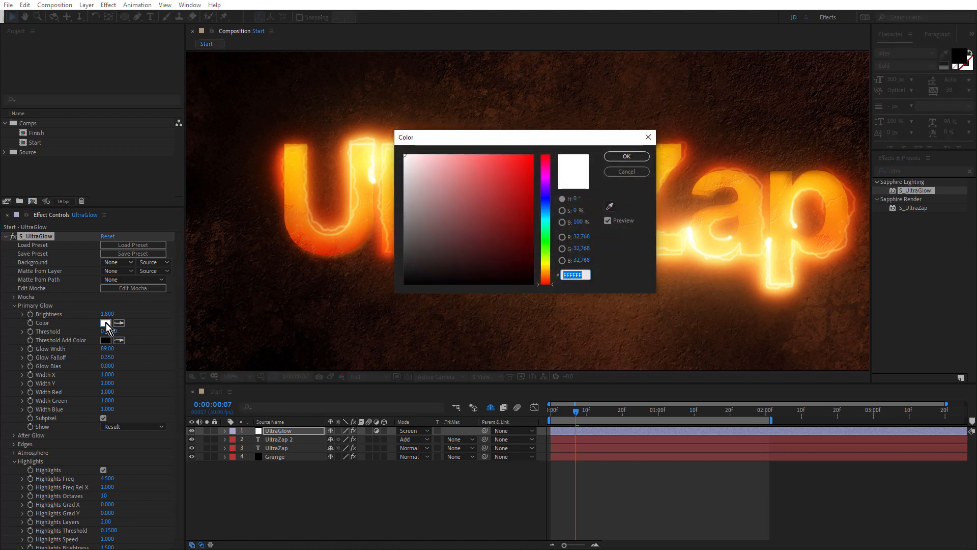
left_click(549, 275)
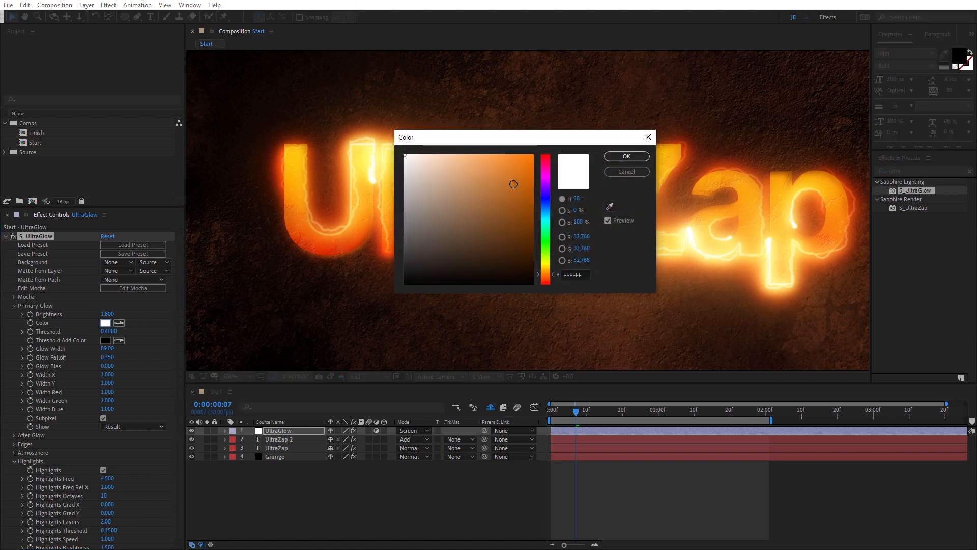
left_click_drag(477, 155, 494, 155)
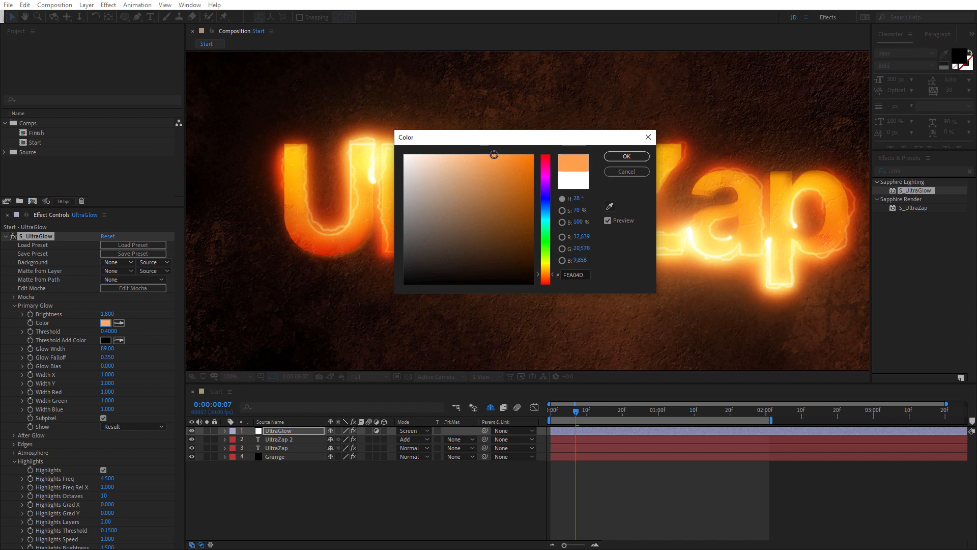
left_click(625, 156)
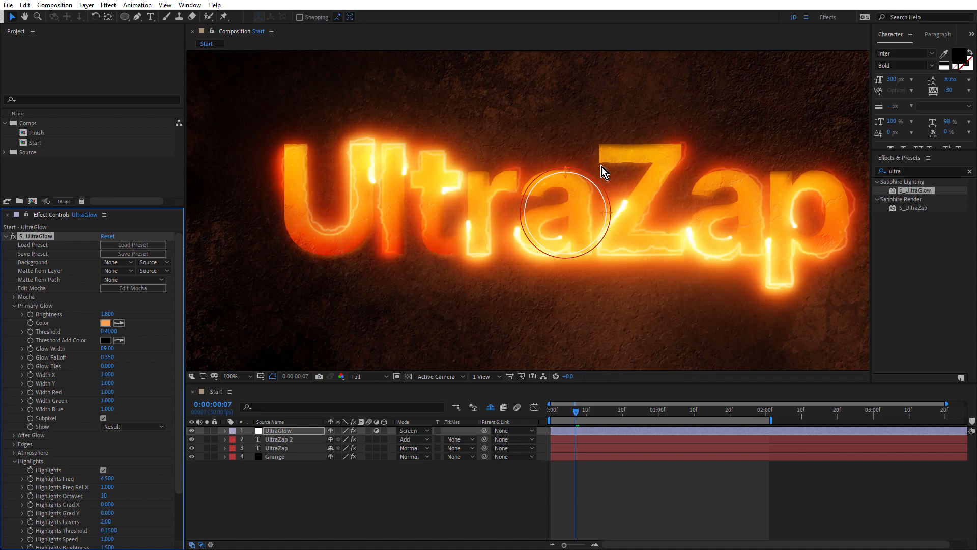
Set the Primary Glow's Glow Width to 20 and its Glow Falloff to 2.
left_click(107, 349)
type("20")
key("Return")
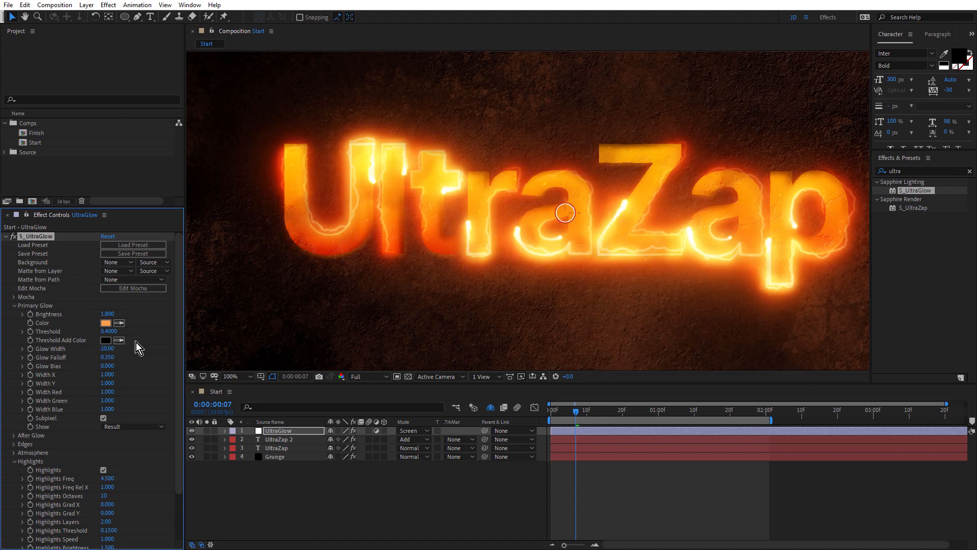
left_click(108, 357)
type("2")
key("Return")
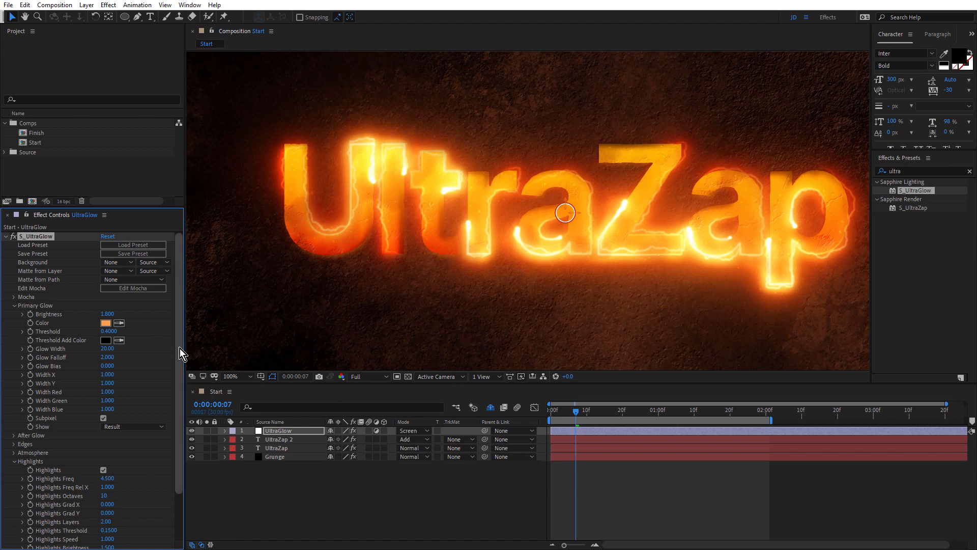
scroll(179, 349, "down", 3)
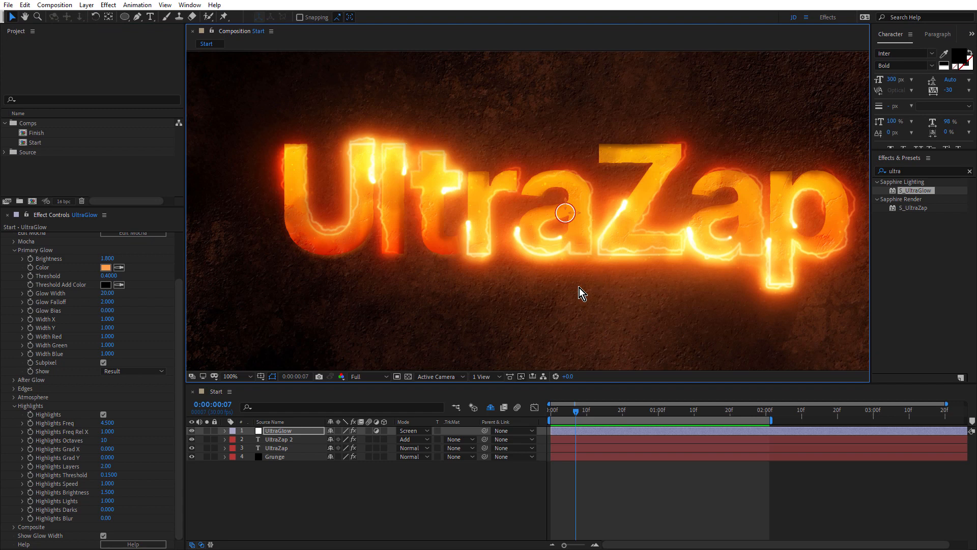
Add another adjustment layer above the UltraGlow layer and name it HeatHaze.
left_click(310, 478)
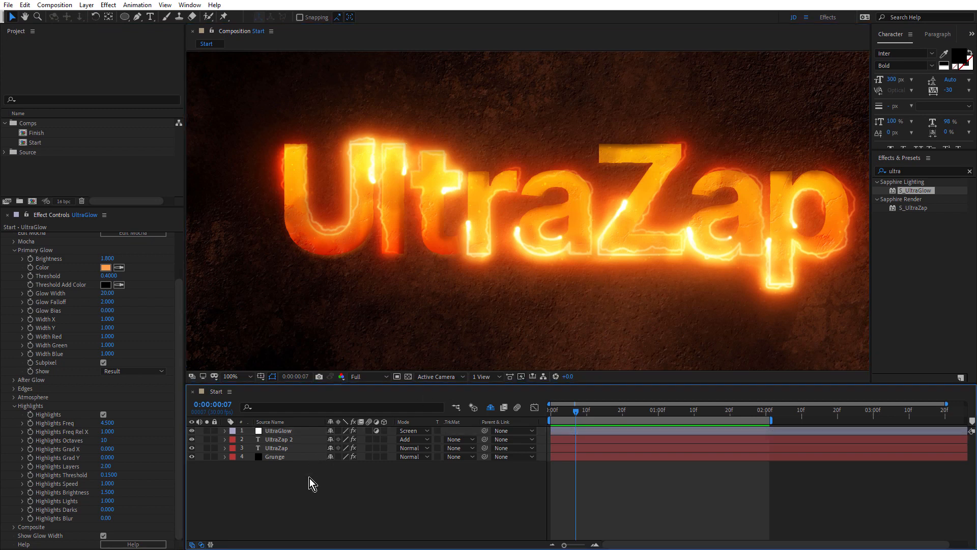
key("ctrl+alt+y")
key("ctrl+shift+y")
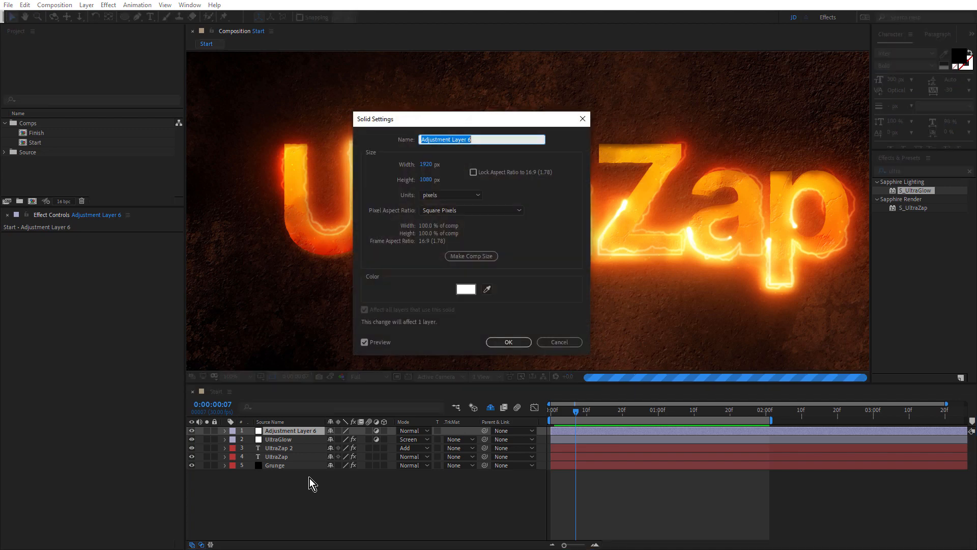
type("HeatHaze")
key("Return")
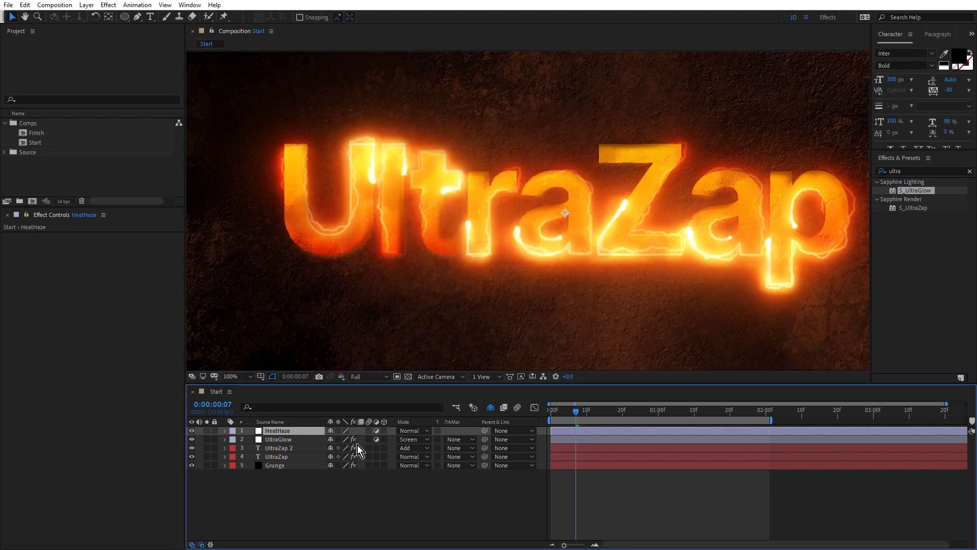
Find the Sapphire Builder S_Effect and apply it to the HeatHaze adjustment layer.
left_click(913, 171)
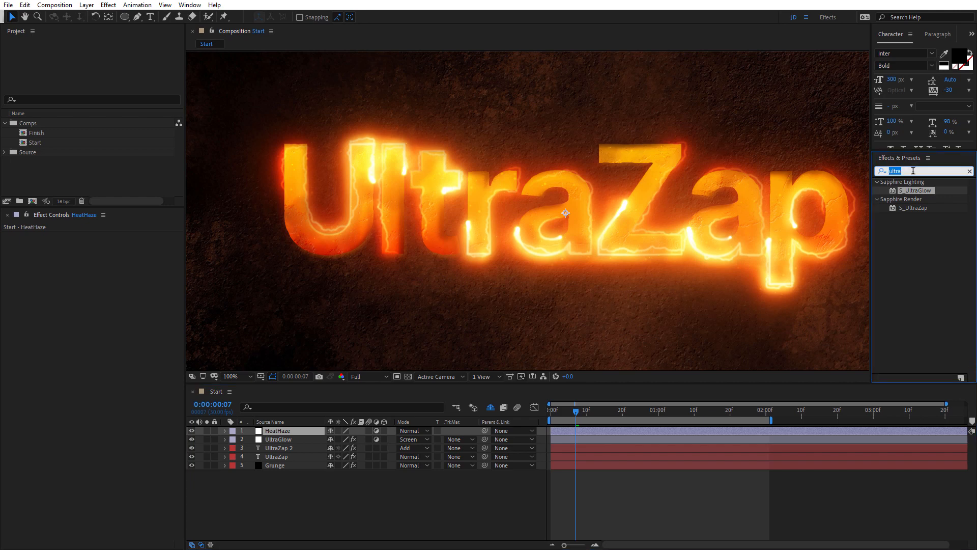
type("s_effe")
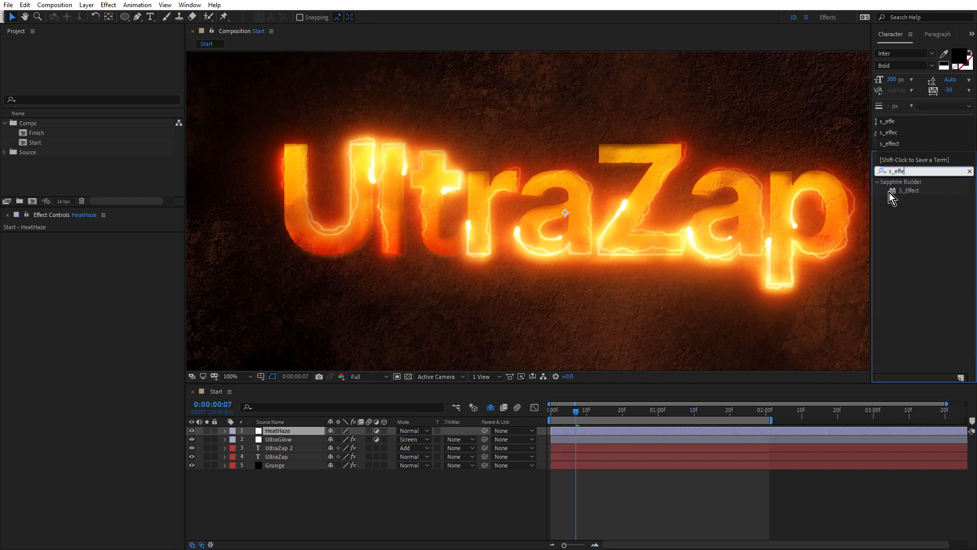
double_click(894, 191)
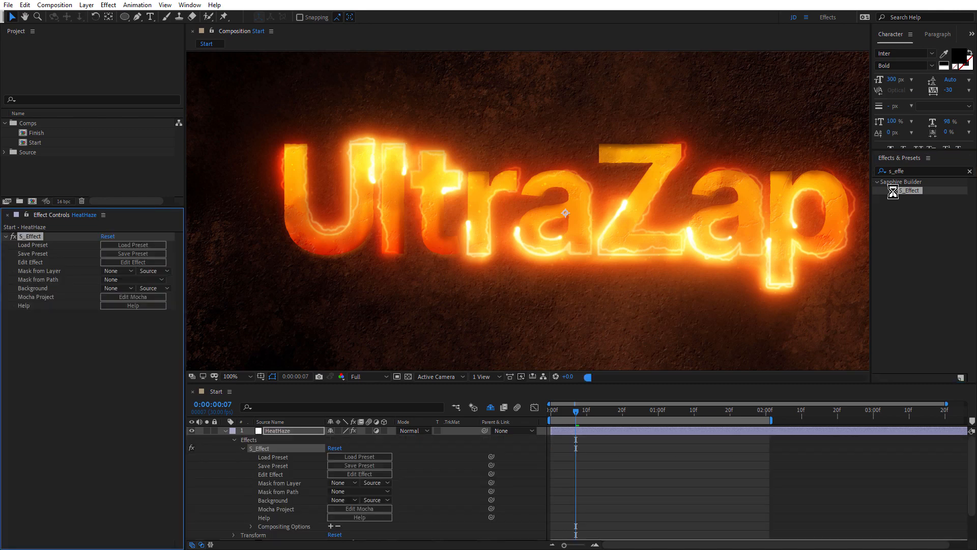
Search the Sapphire presets for Heat haze and load the Heat Haze preset into the S_Effect on the HeatHaze layer.
left_click(131, 246)
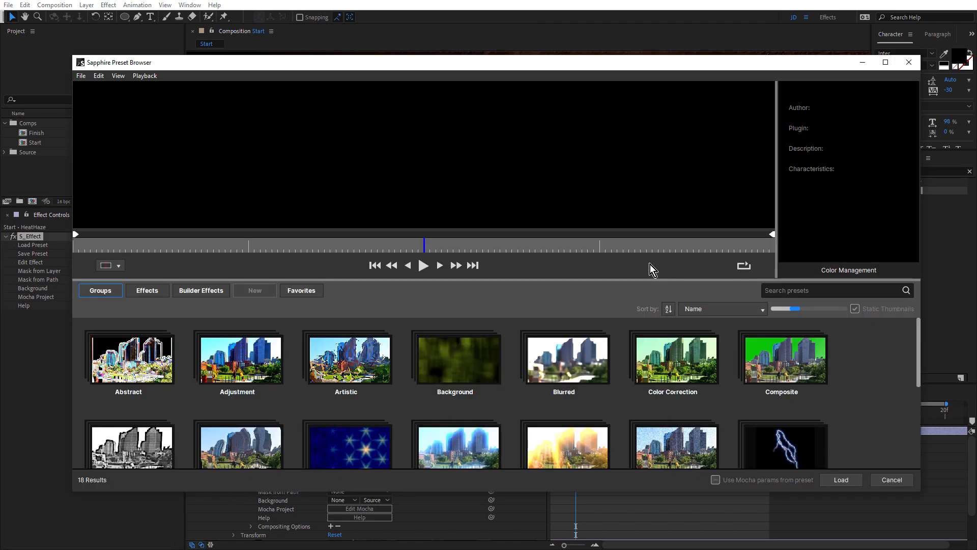
left_click(827, 288)
type("H")
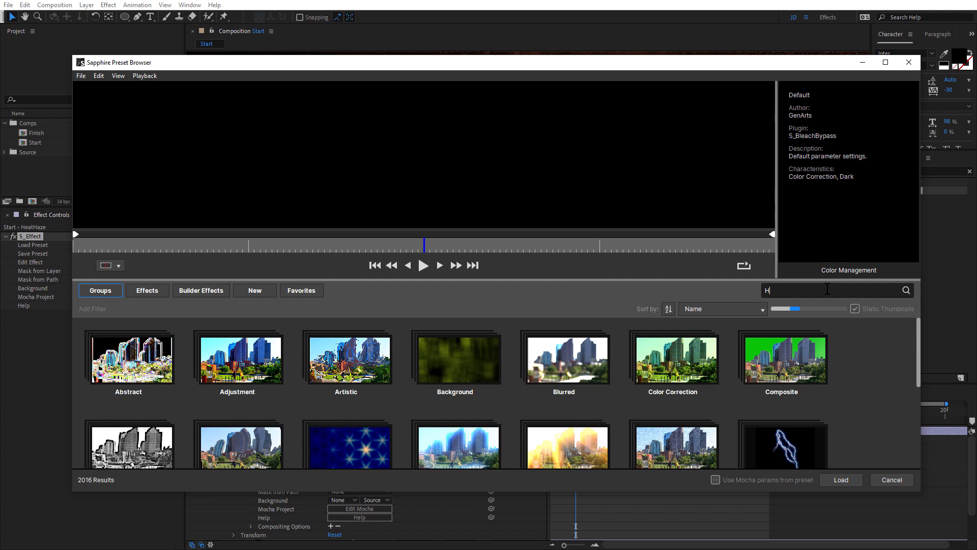
type("ea")
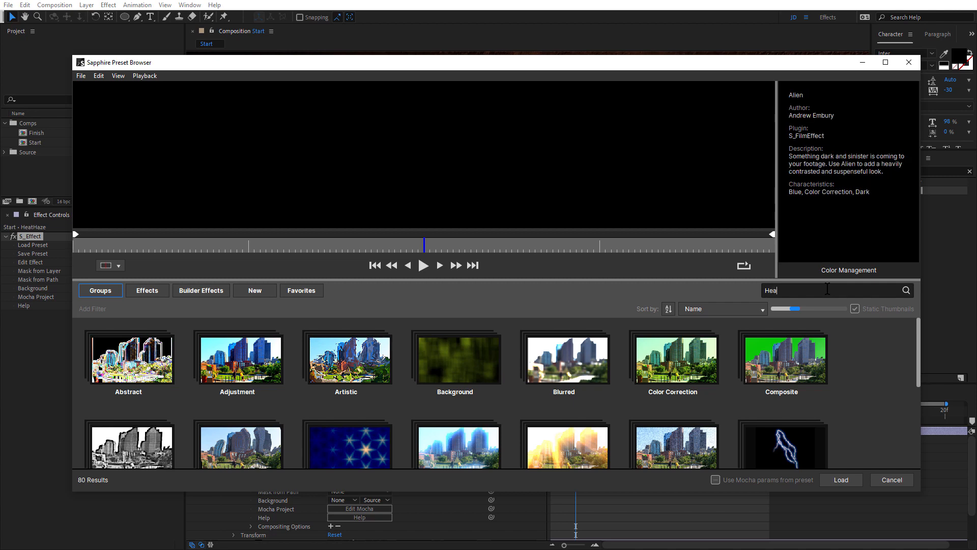
type("t")
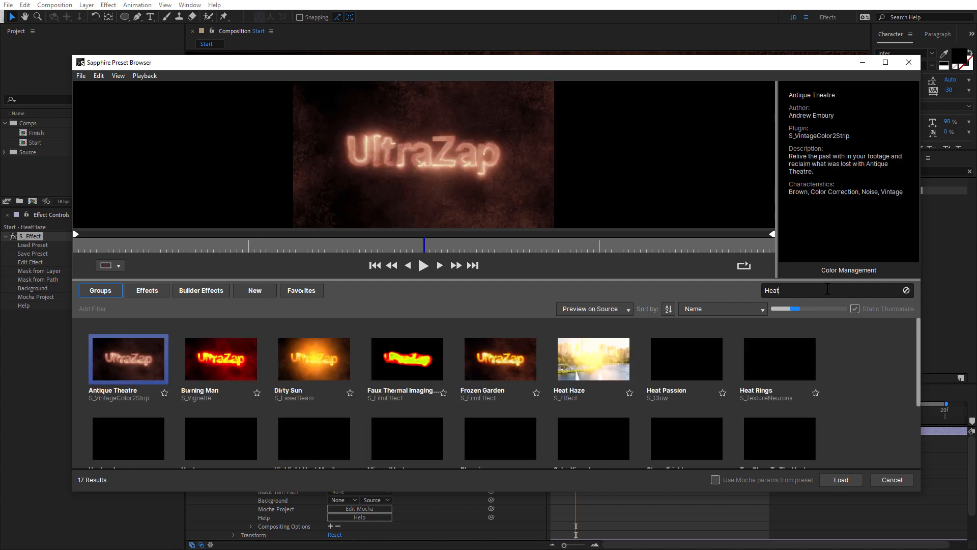
type(" haze")
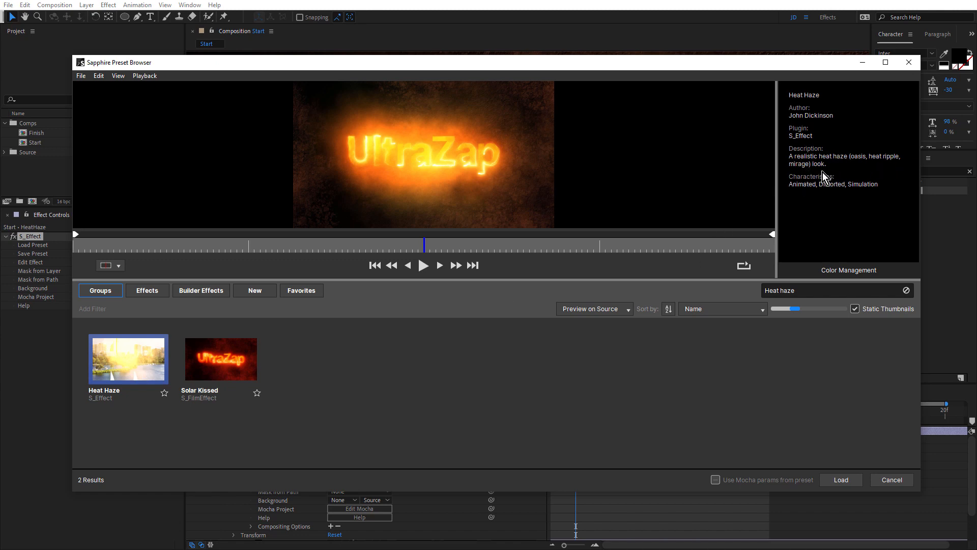
left_click(841, 479)
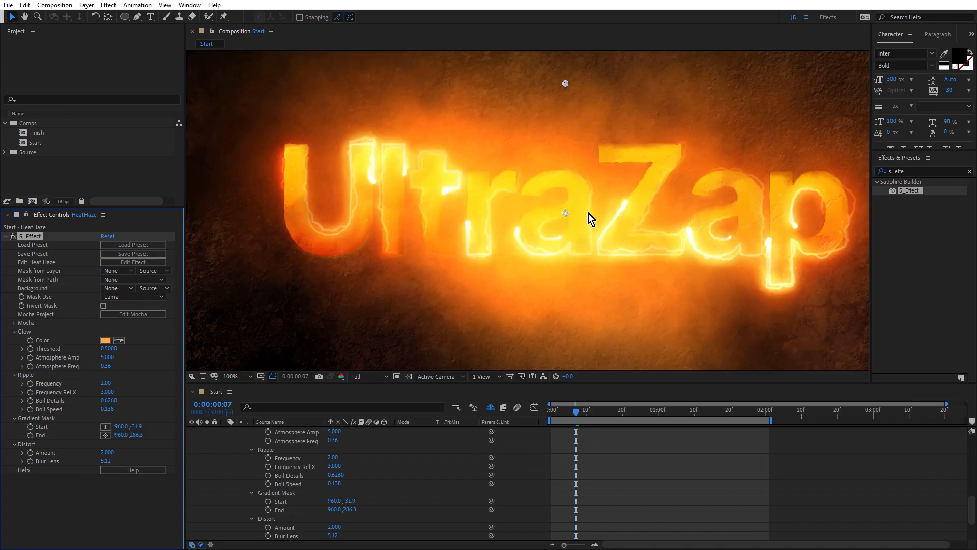
Set the Glow Threshold of the S_Effect on the HeatHaze layer to 5.
left_click(108, 349)
type("5")
key("Return")
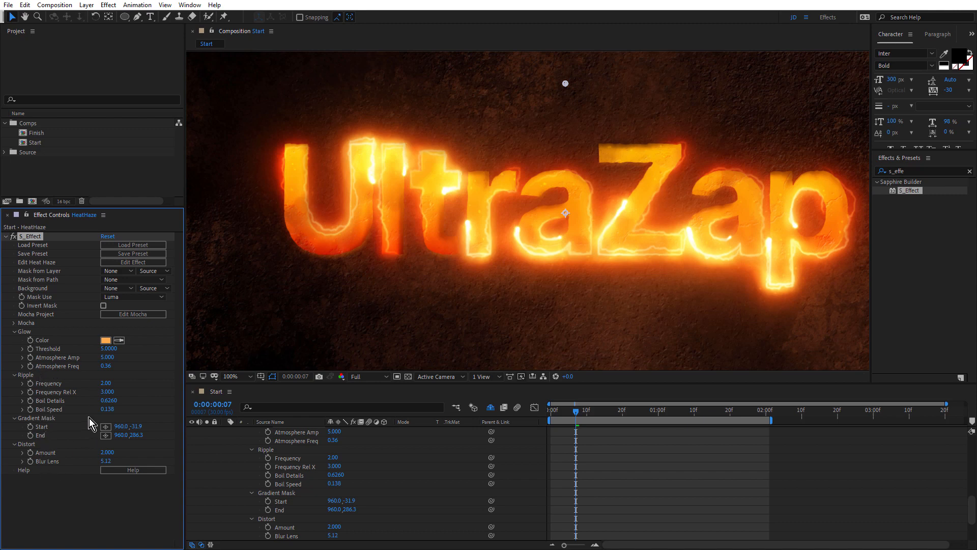
Open the Heat Haze effect for editing and examine the parameters of its Glow, Distort, Gradient Mask and Ripple nodes, widening the parameter area.
left_click(145, 263)
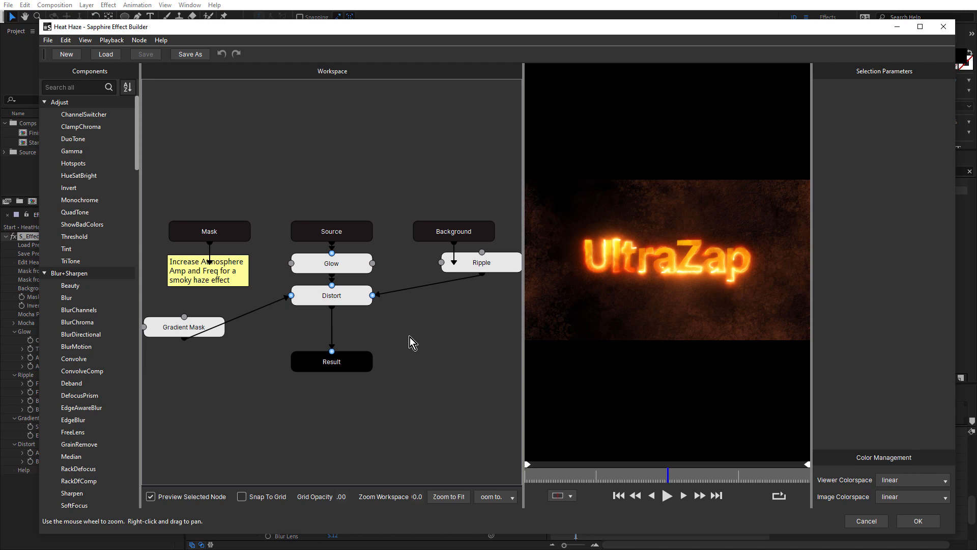
left_click(346, 265)
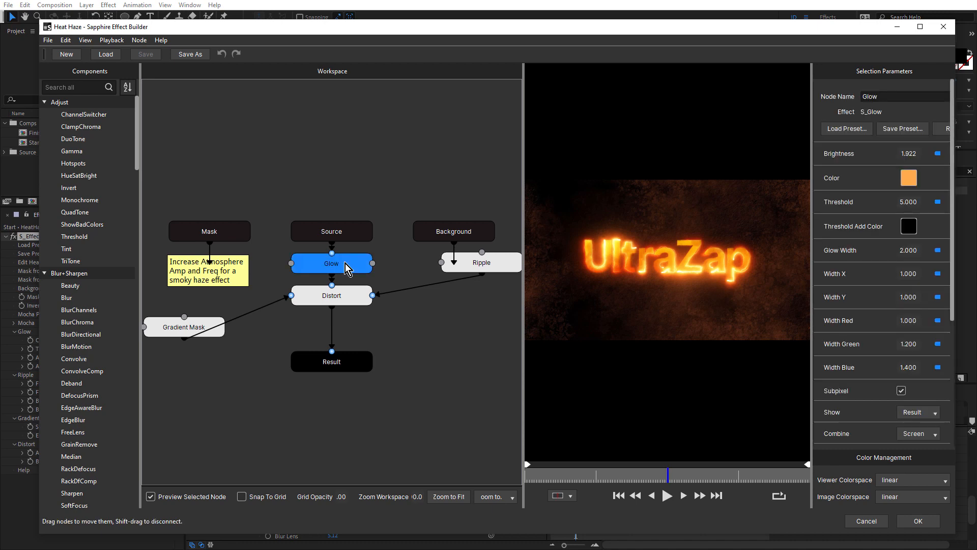
left_click(348, 296)
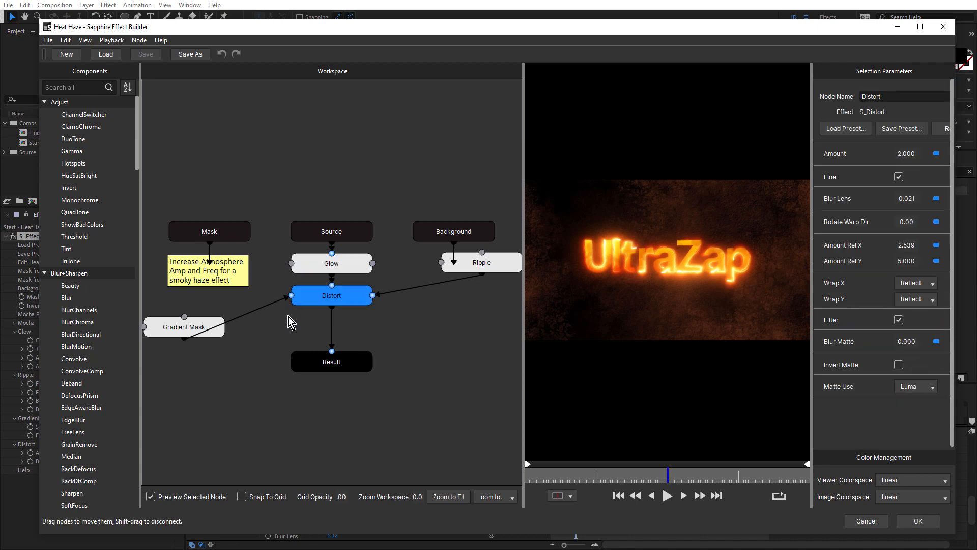
left_click(191, 329)
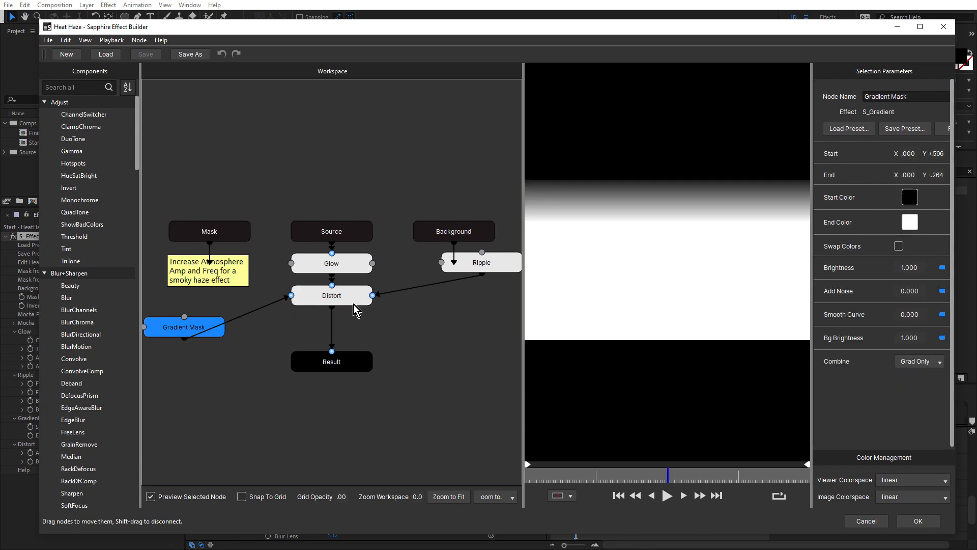
left_click(428, 285)
left_click(468, 265)
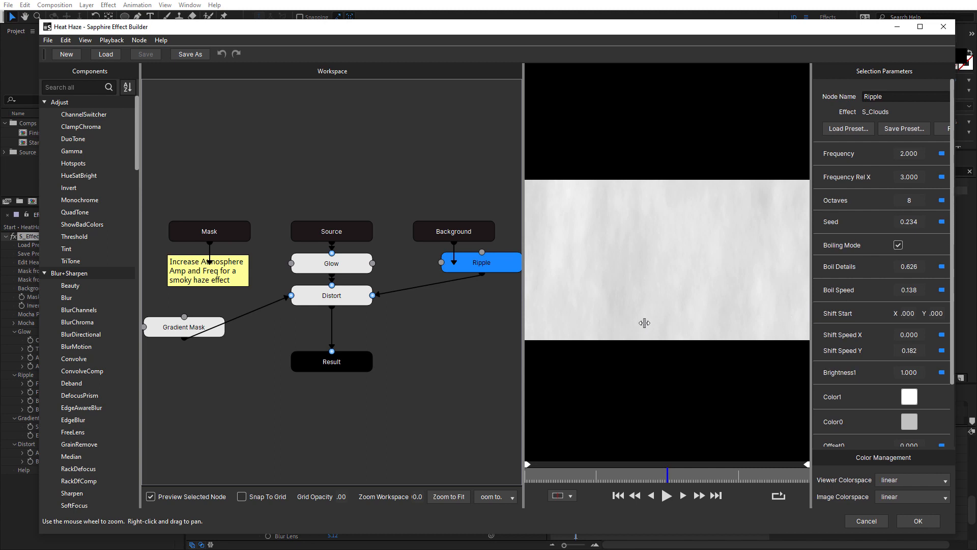
left_click_drag(812, 320, 685, 317)
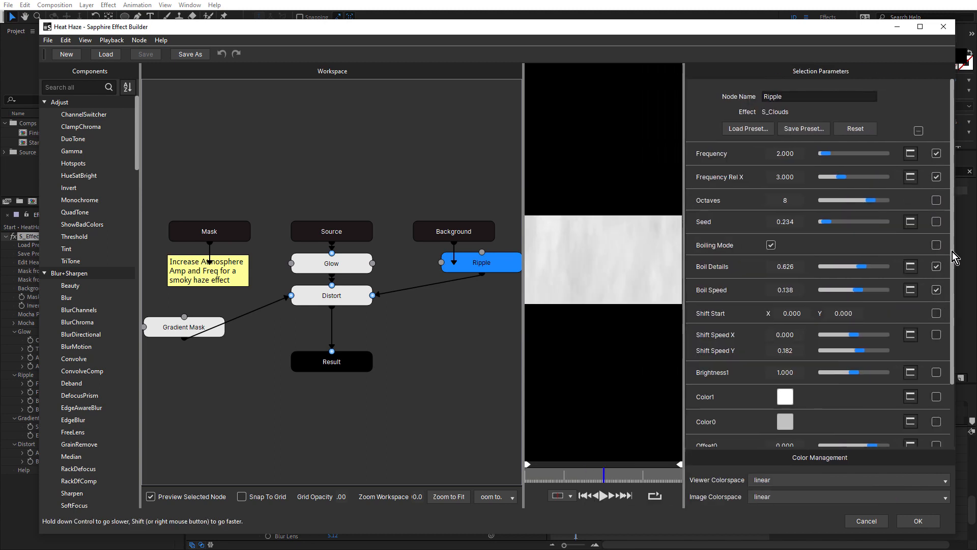
left_click_drag(953, 253, 960, 151)
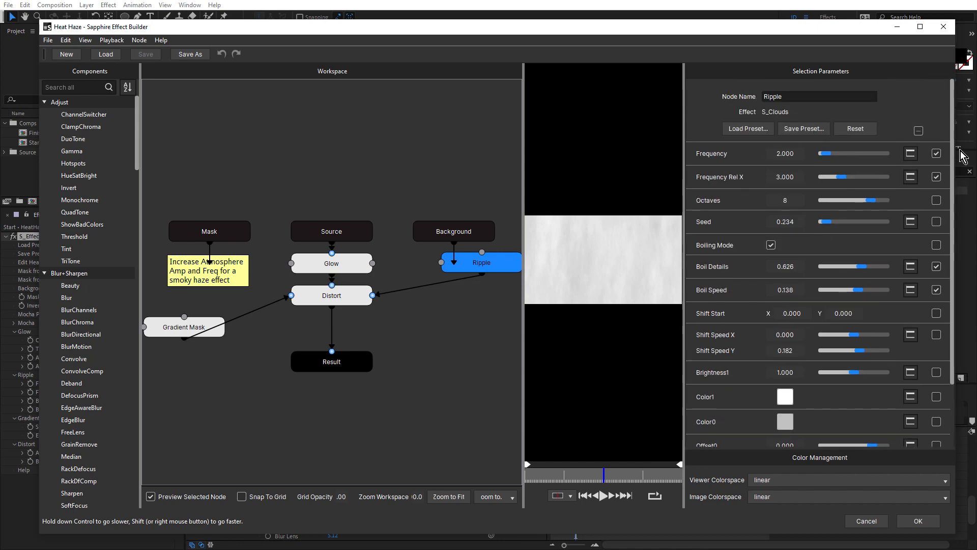